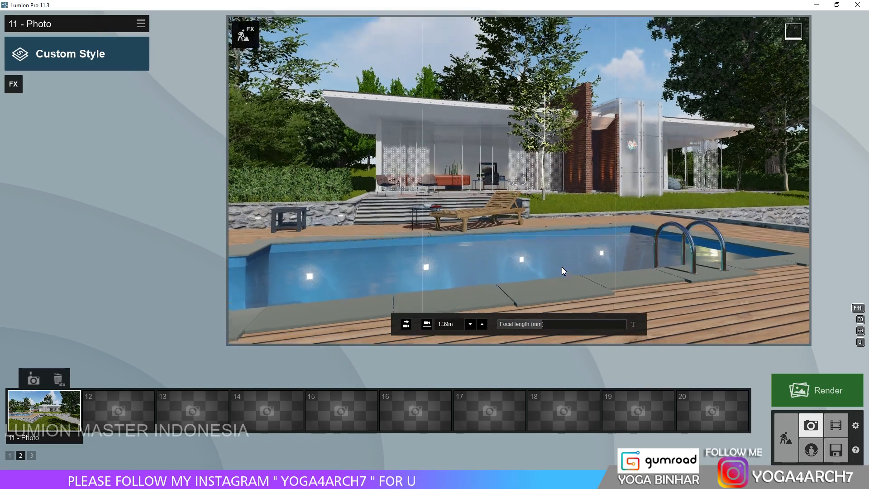
Raise the camera over the pool to a height of 1.74 m and store the view in photo slot 12.
key(q)
right_drag(561, 267, 561, 267)
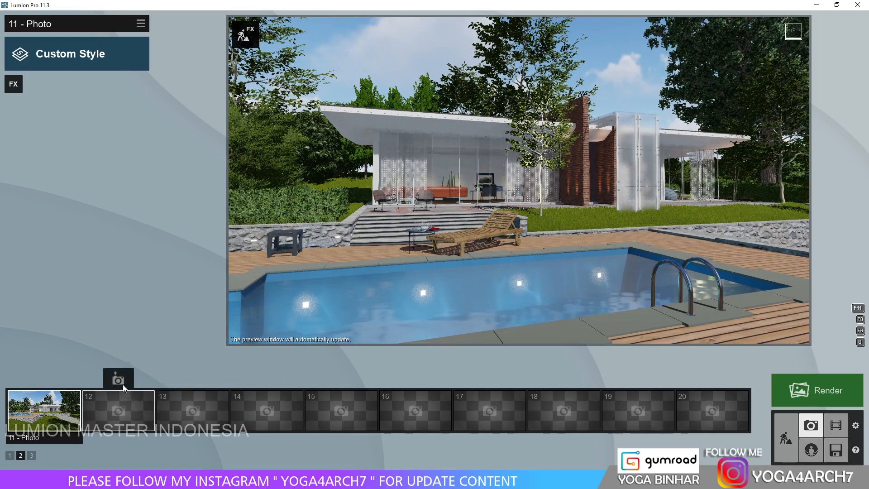
click(122, 382)
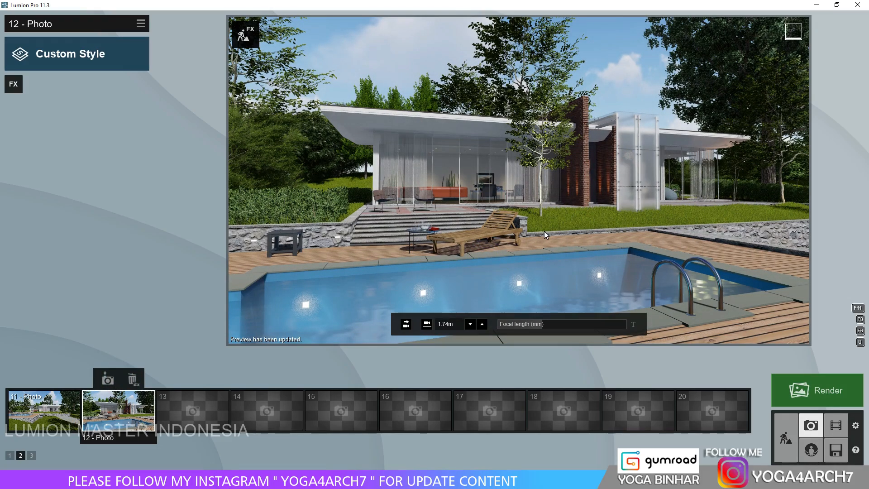
Delete the slender tree beside the terrace's stone wall and the tall trees behind the house in build mode.
click(785, 438)
key(w)
right_drag(503, 315, 499, 349)
click(73, 426)
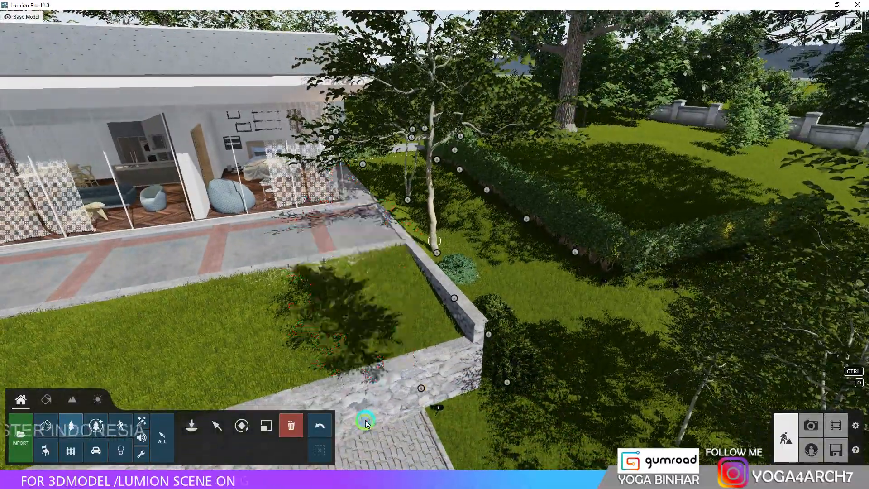
click(440, 250)
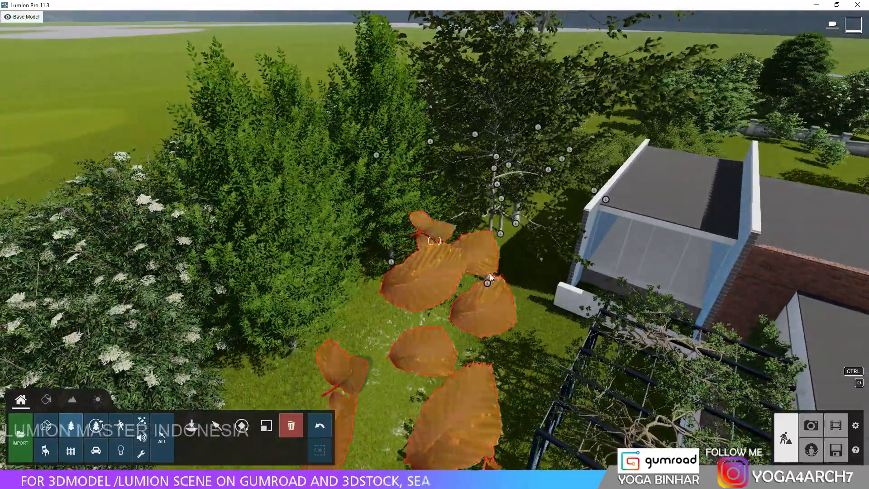
click(502, 249)
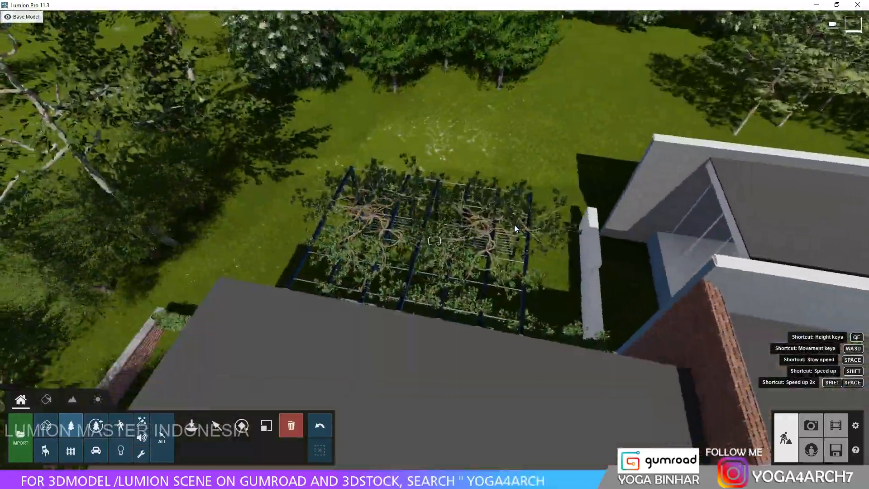
Place the tall tree from page 3 of the Fine-detail Nature library near the hedge beside the house.
right_drag(514, 224, 514, 224)
key(d)
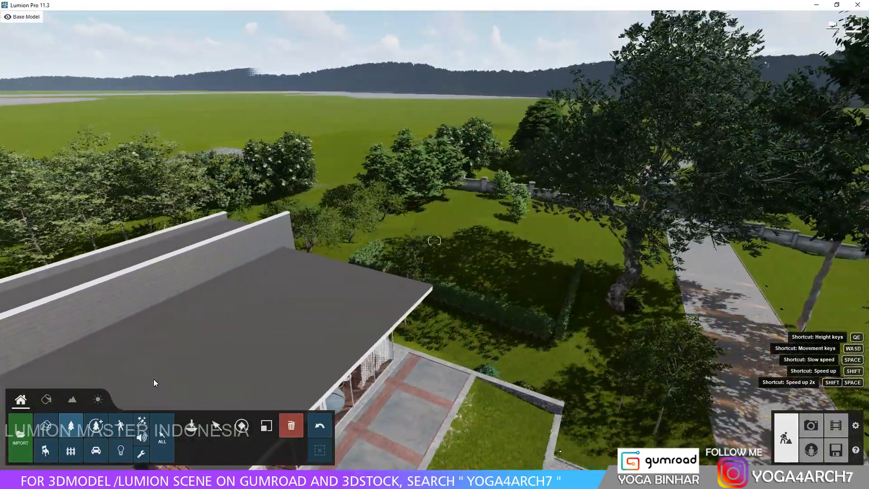
click(96, 426)
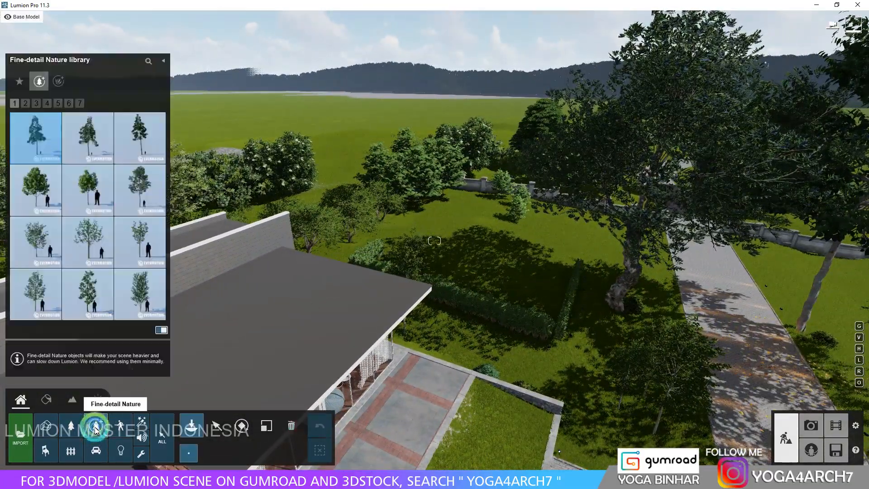
click(26, 104)
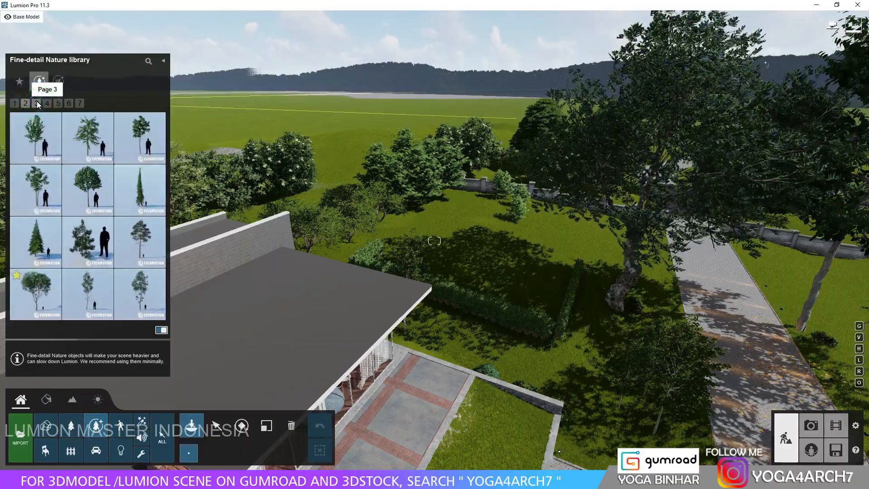
click(37, 103)
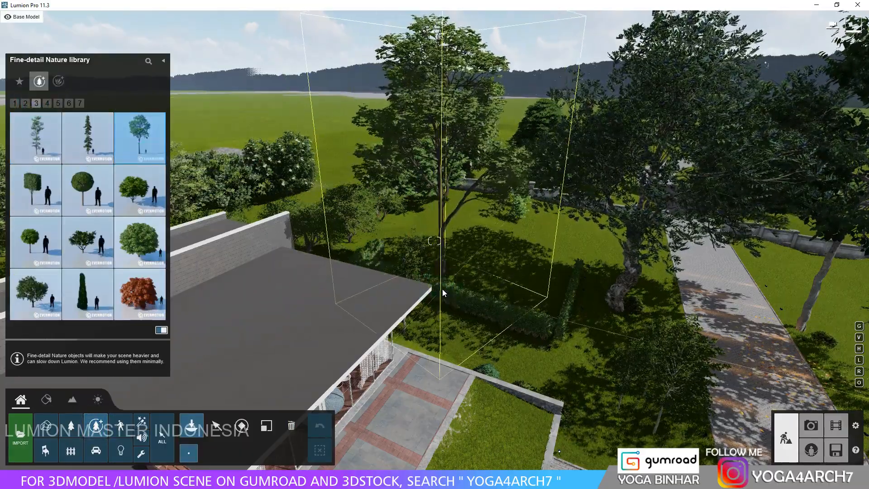
click(443, 291)
key(w)
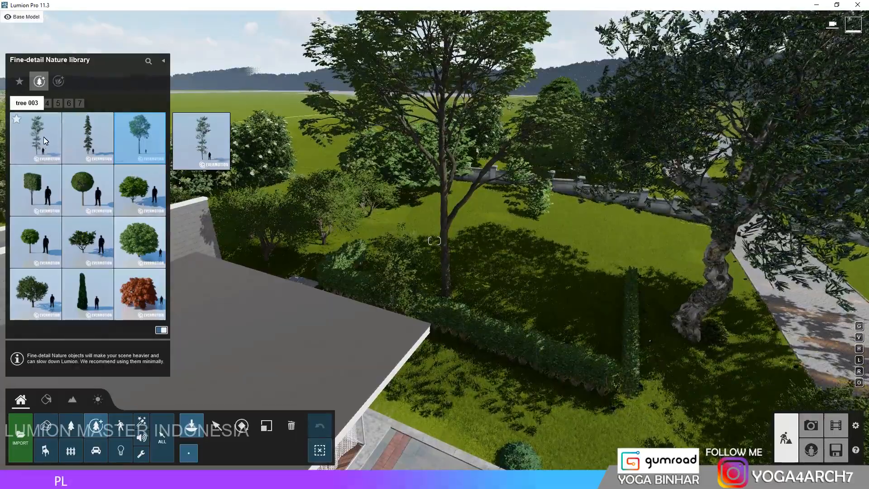
Place tree 003 on the lawn between the pool deck and the driveway.
click(37, 136)
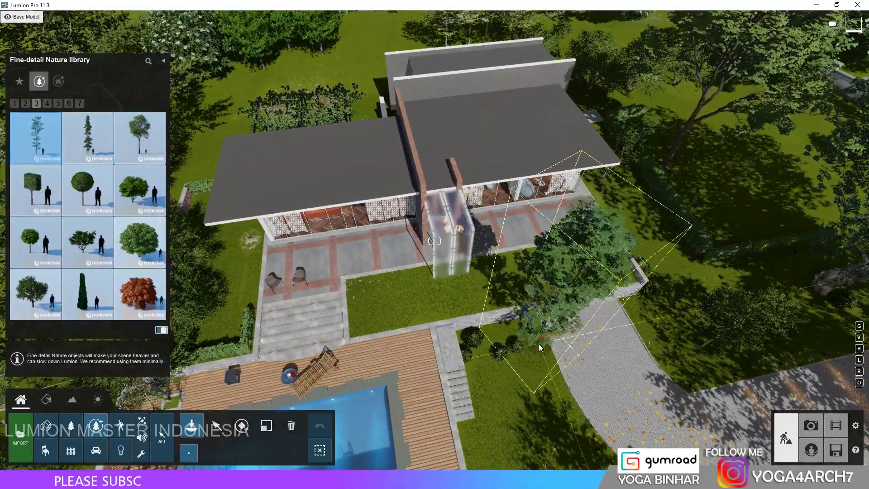
click(540, 373)
key(w)
right_drag(520, 216, 483, 209)
key(a)
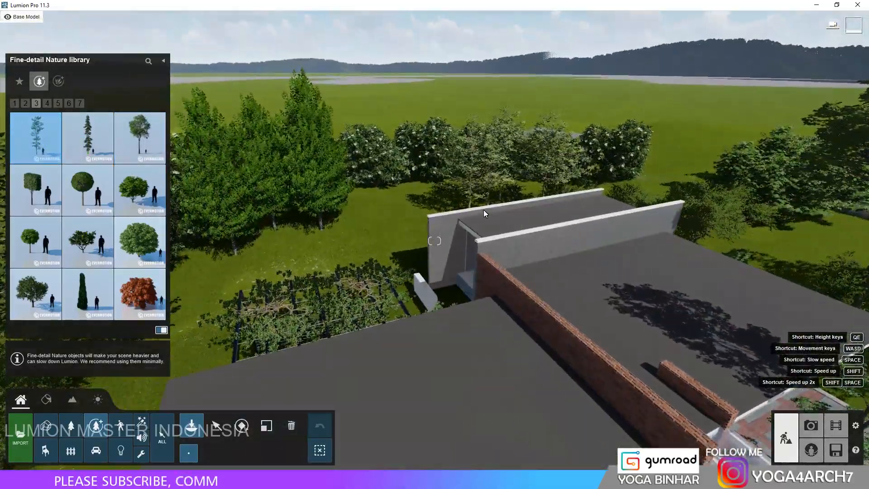
Place the first, round-crowned tree from page 4 of the Fine-detail Nature library in the garden around the house.
click(47, 104)
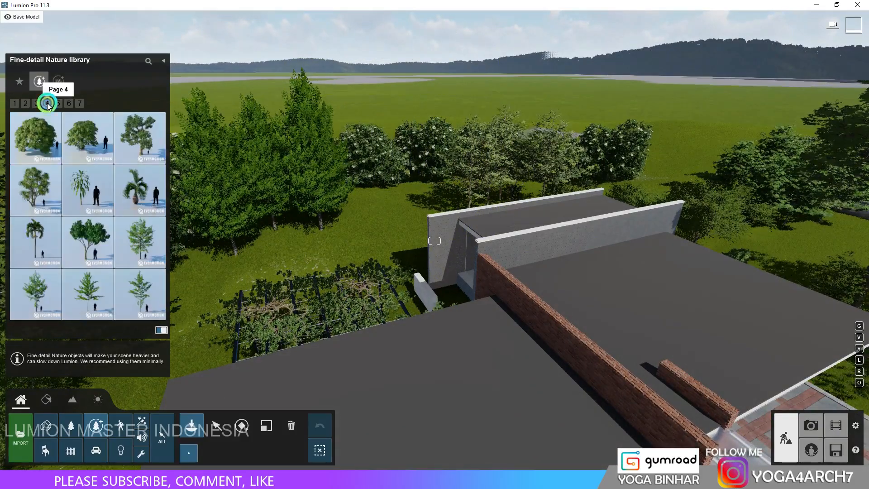
click(231, 159)
key(d)
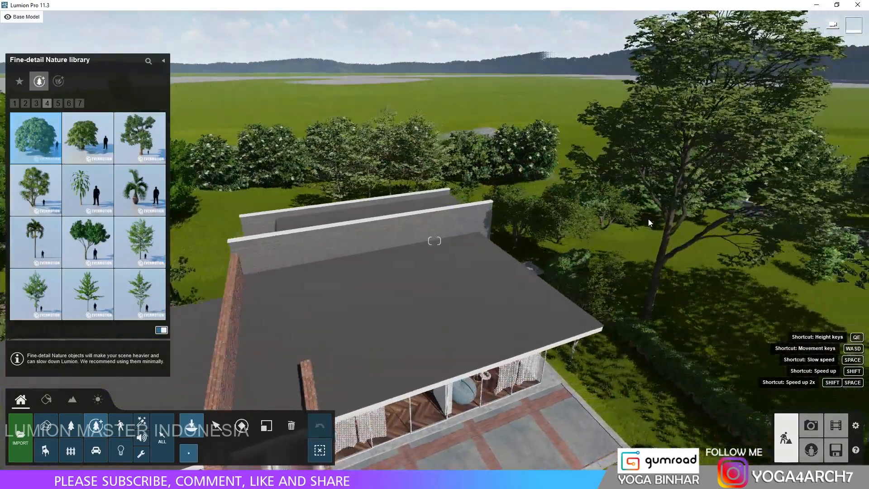
Place european beech 001 trees around the boundary wall and another tree from page 5 of the library behind the house.
click(59, 103)
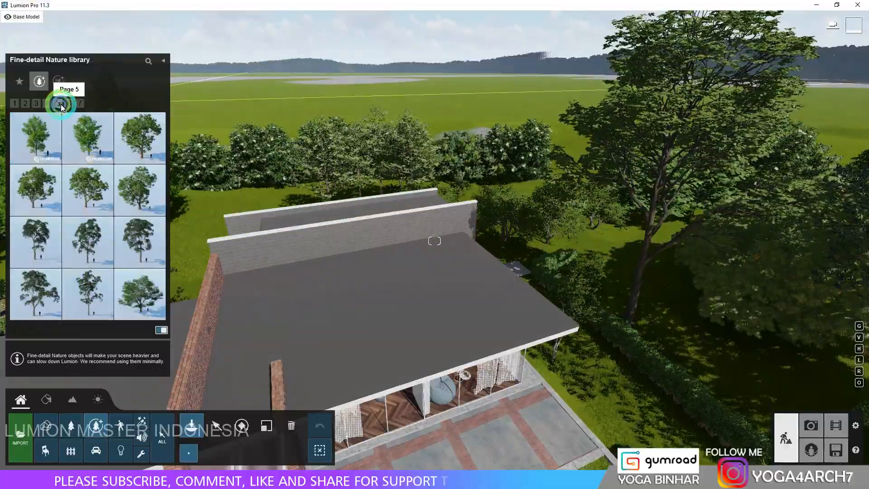
click(321, 273)
key(d)
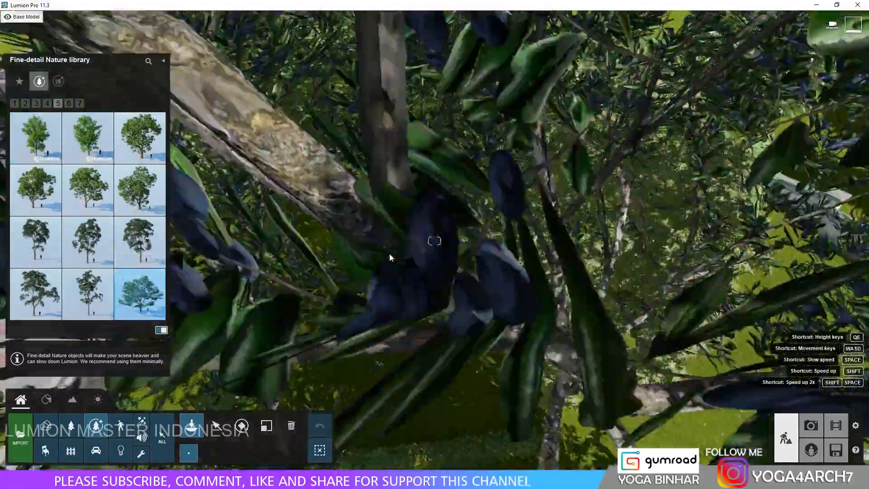
right_drag(389, 254, 480, 178)
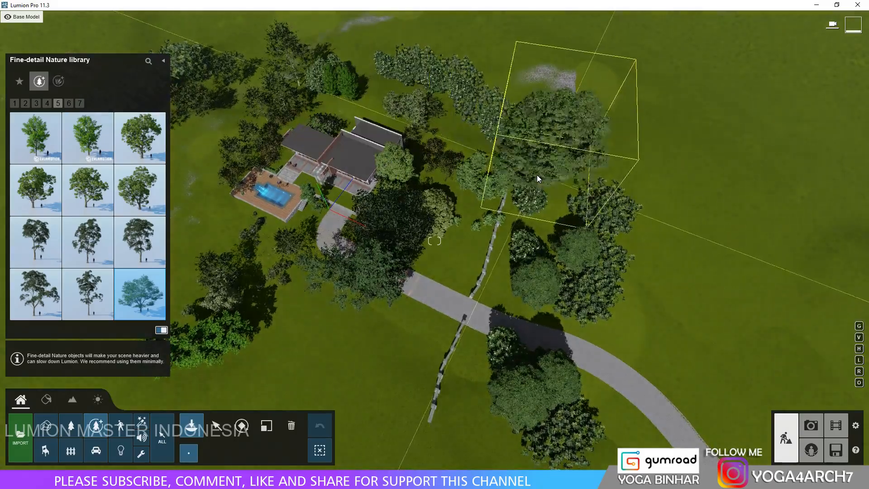
click(534, 180)
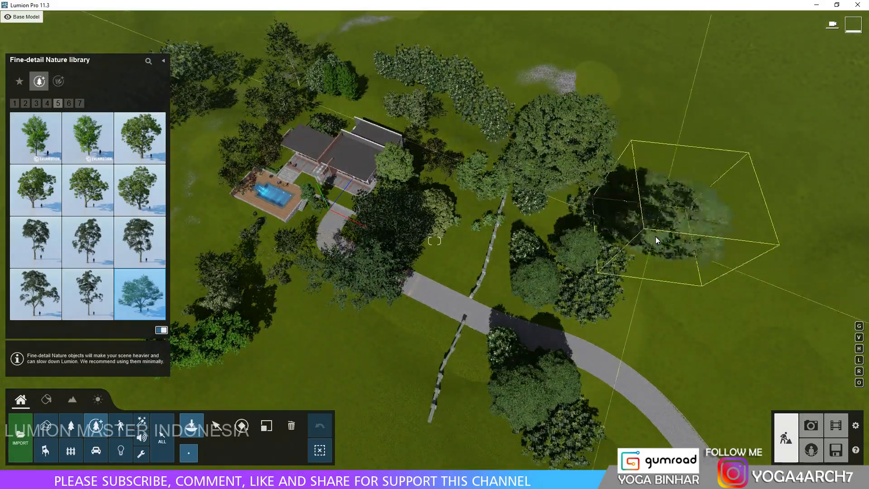
click(702, 199)
right_drag(539, 204, 537, 204)
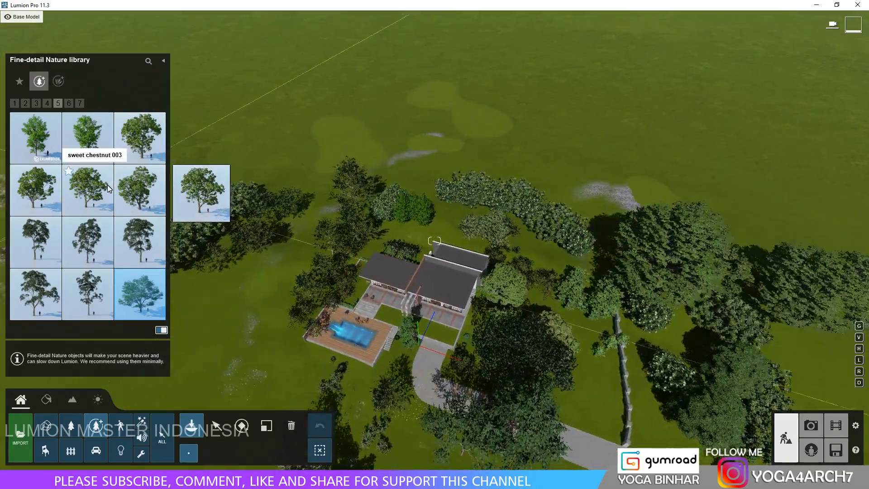
click(37, 294)
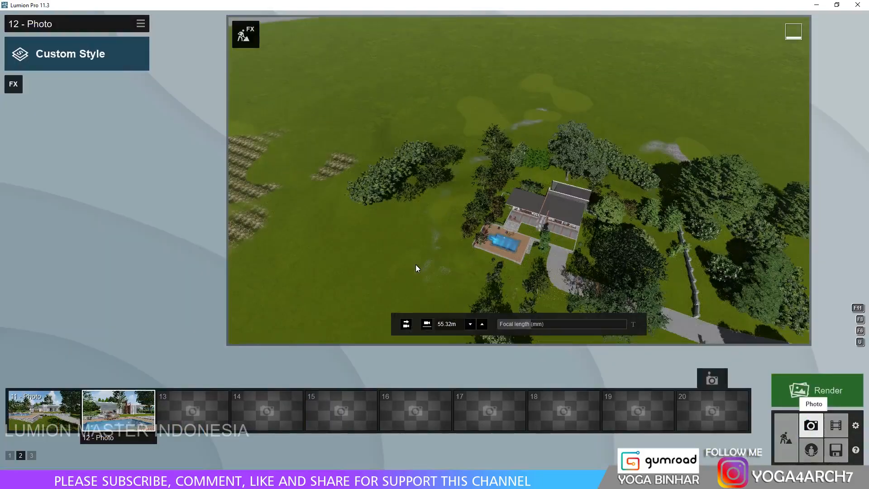
Return to photo 12, tilt its view slightly upward and store the adjusted camera in the same slot.
click(149, 401)
click(634, 172)
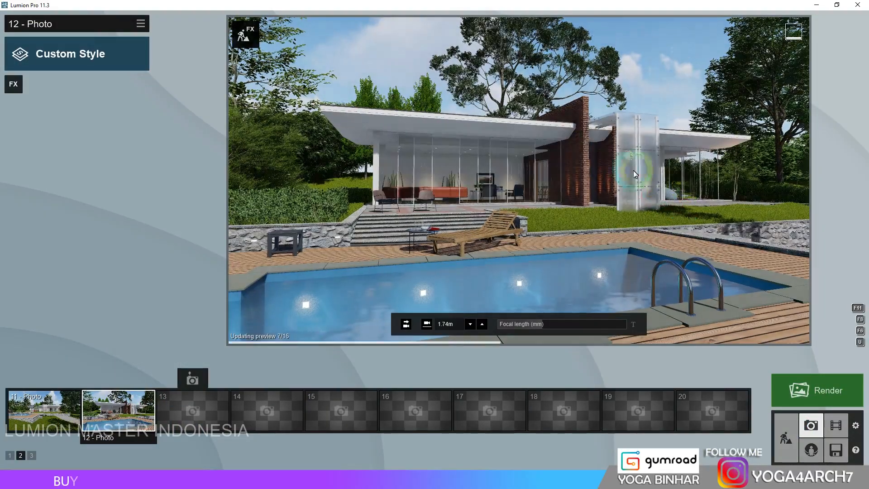
right_drag(628, 161, 634, 159)
click(108, 380)
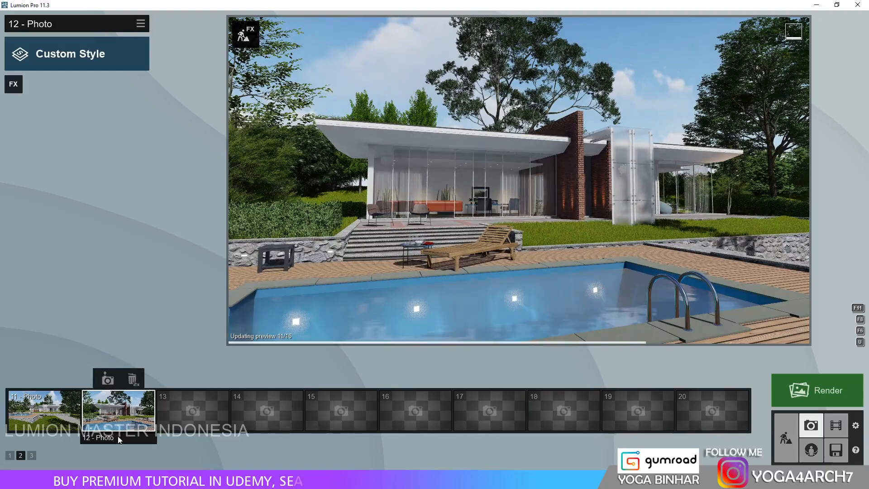
Apply the Realistic style to photo 12.
click(125, 52)
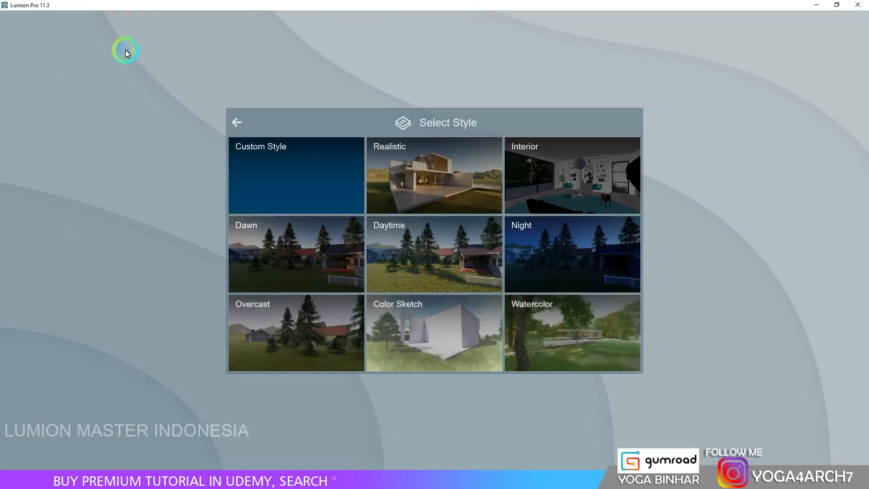
click(437, 187)
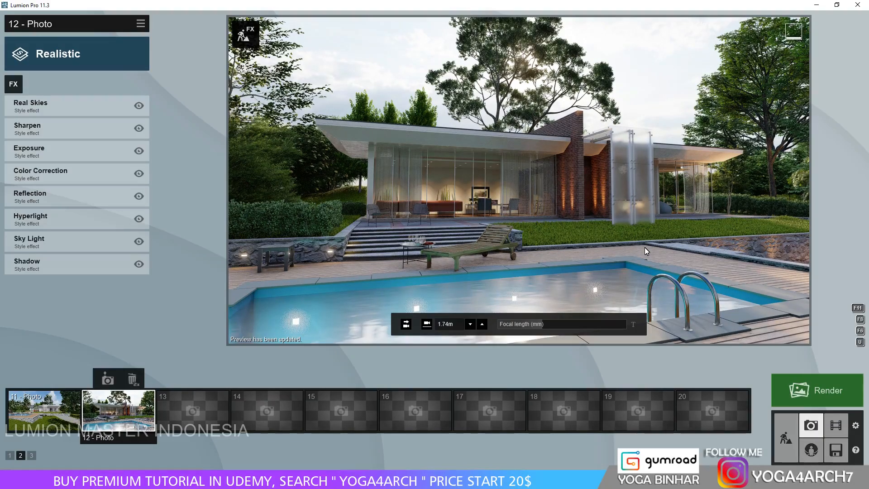
Replace the Real Skies image with a Sunset sky and lower its heading.
click(64, 104)
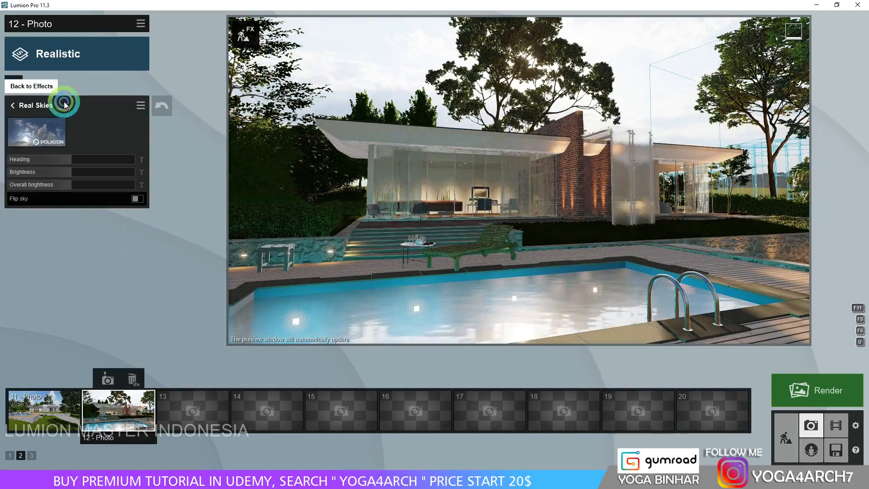
click(44, 129)
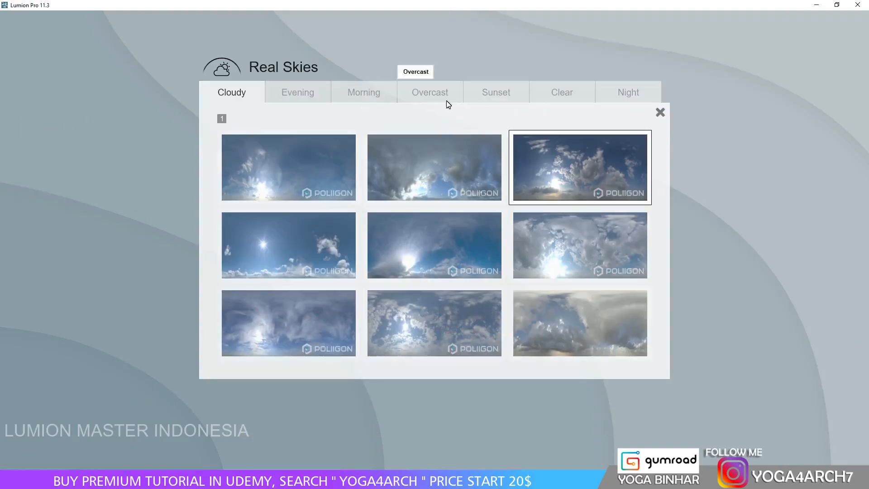
click(488, 93)
click(551, 183)
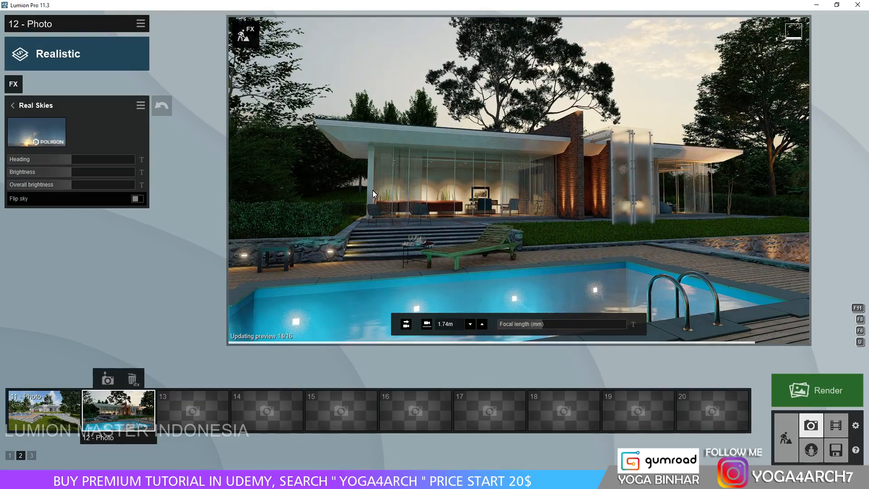
drag(63, 161, 29, 159)
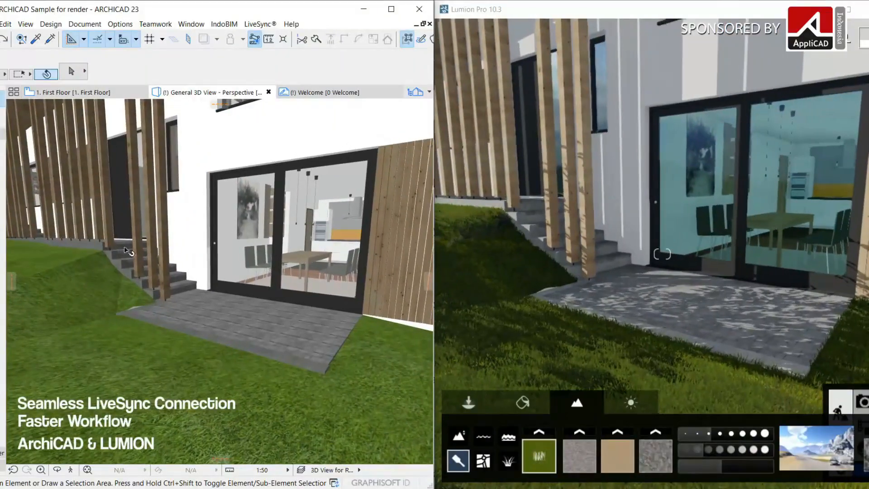
key(Delete)
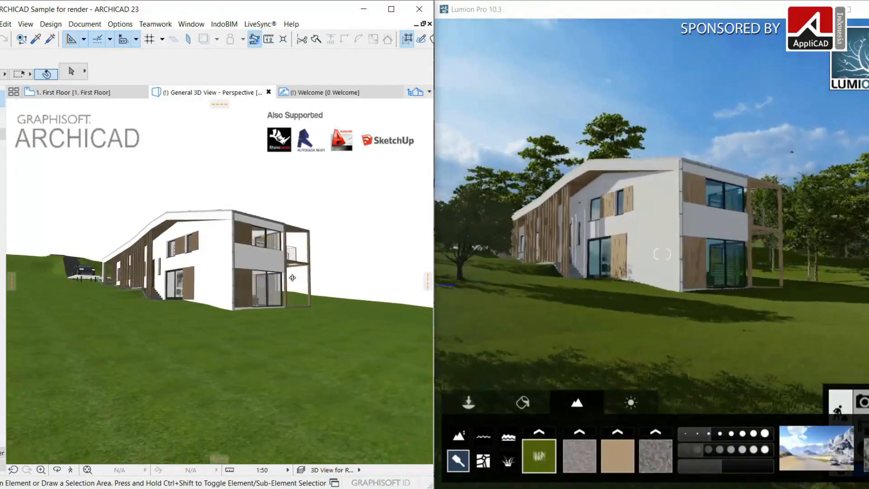
drag(282, 276, 228, 276)
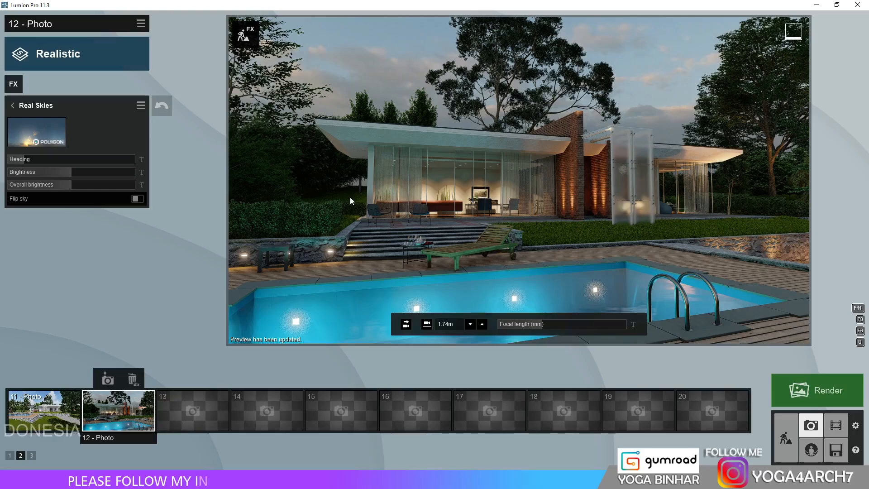
Add the 2-Point Perspective effect to photo 12 and enable it.
click(18, 84)
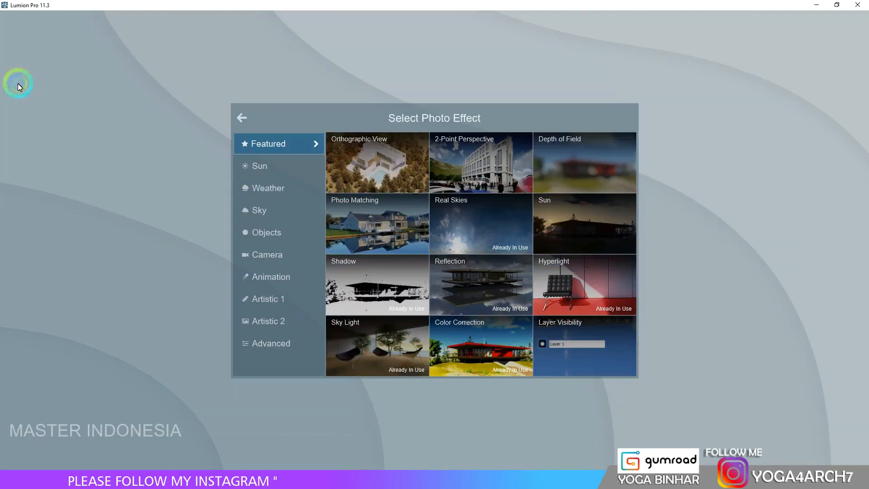
click(498, 164)
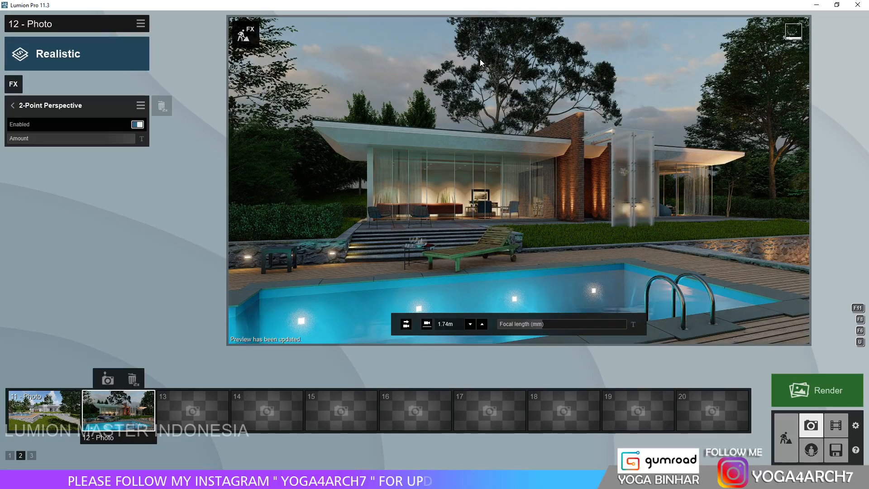
Add the Fog weather effect to photo 12 and adjust its fog density and falloff.
click(13, 86)
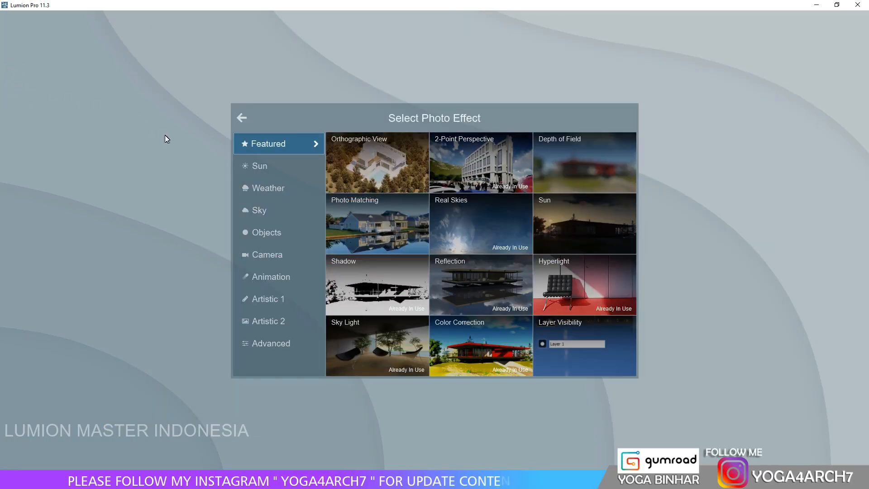
click(277, 172)
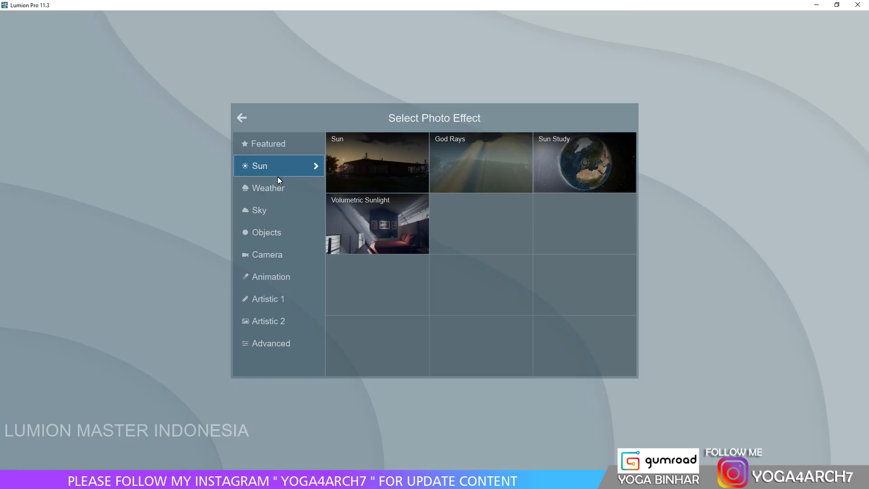
click(278, 188)
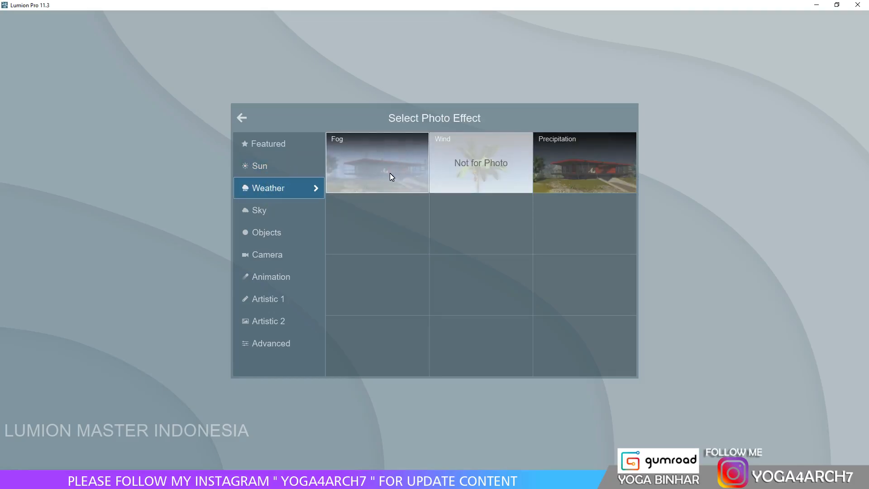
click(389, 173)
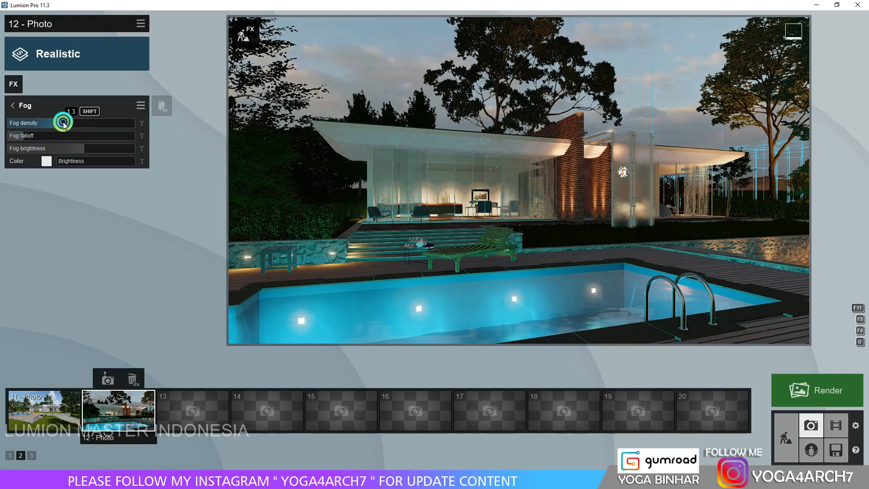
drag(64, 125, 39, 134)
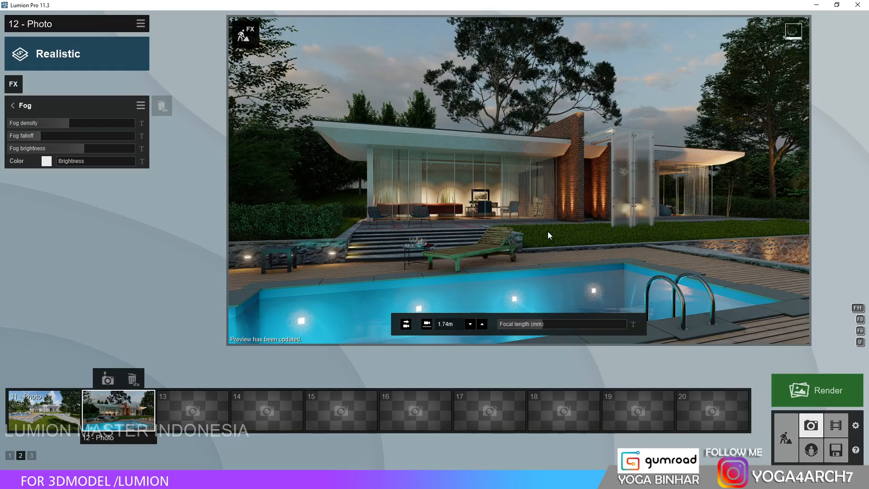
In Build mode, place the small pink-flowering tree from page 7 of the Fine-detail Nature library beyond the lawn's right end.
click(786, 438)
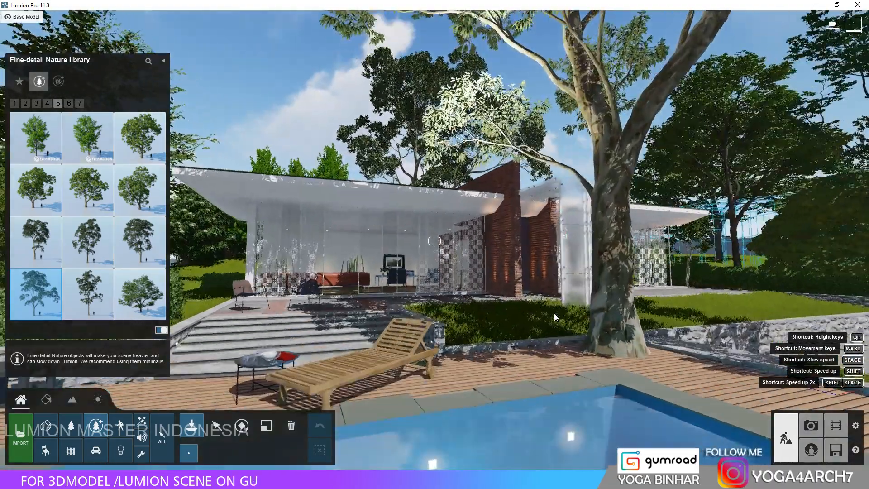
click(78, 104)
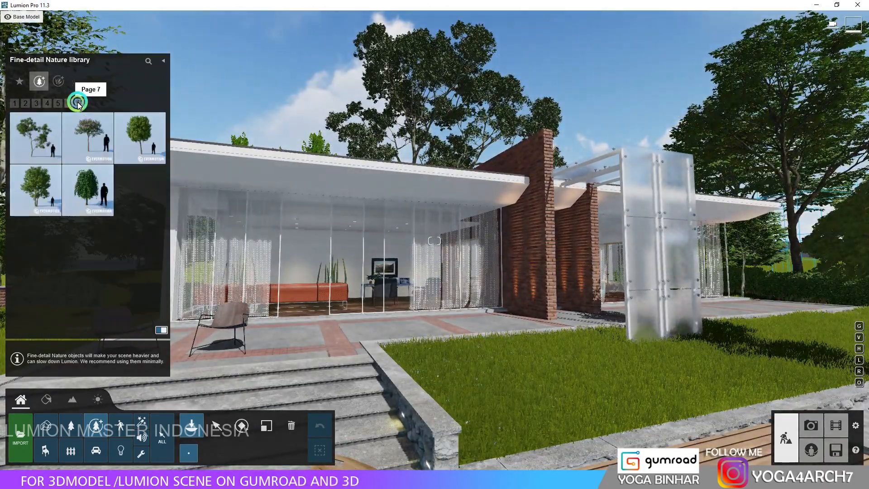
click(90, 144)
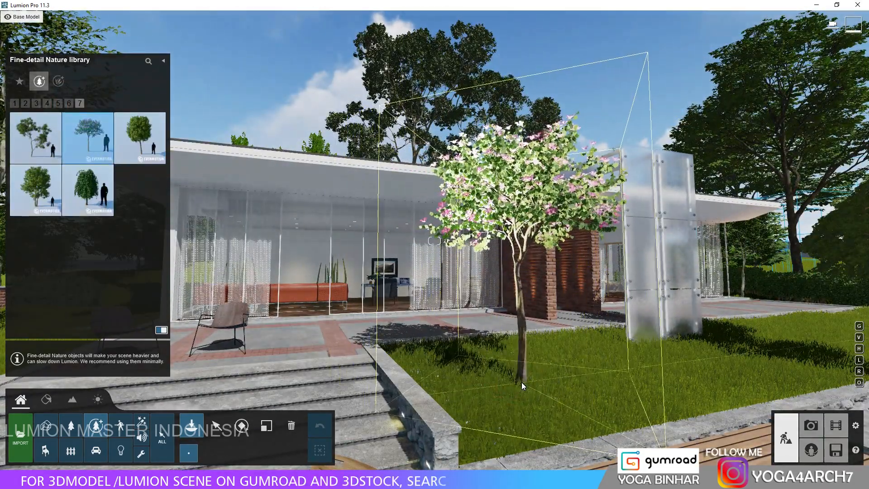
key(s)
key(d)
right_drag(651, 349, 683, 290)
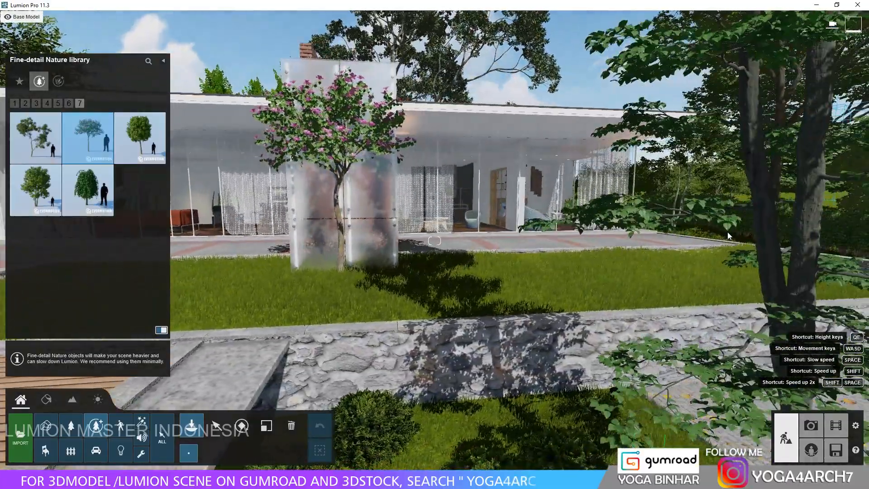
key(a)
click(757, 281)
key(a)
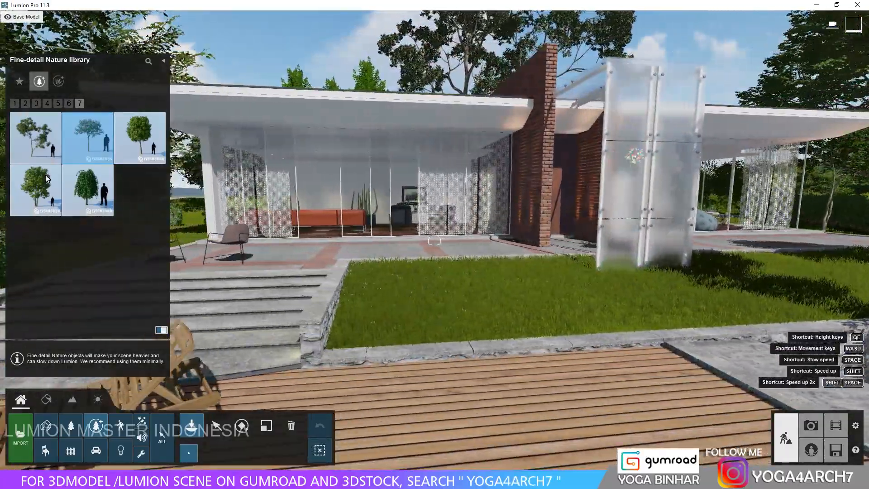
Place the slender branching tree from page 7 on the front lawn beside the steps.
click(46, 140)
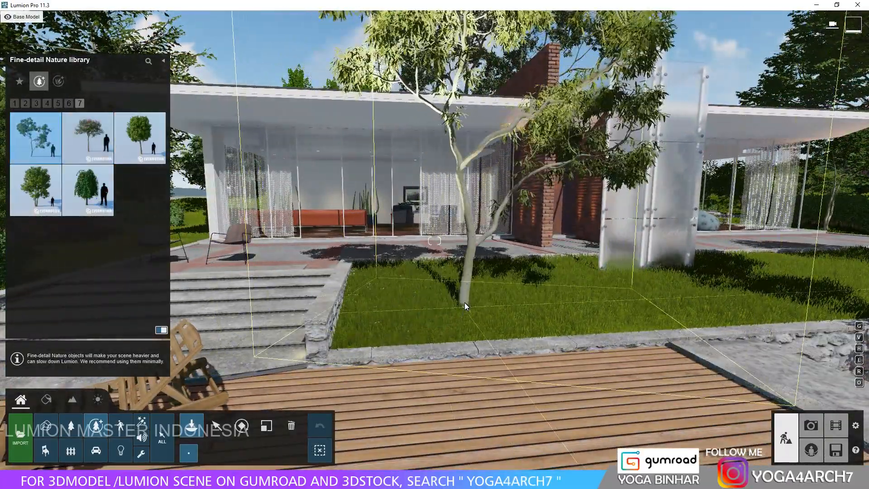
click(464, 302)
click(366, 324)
Place another pink-flowering tree behind the hedge at the left corner of the house.
key(a)
key(w)
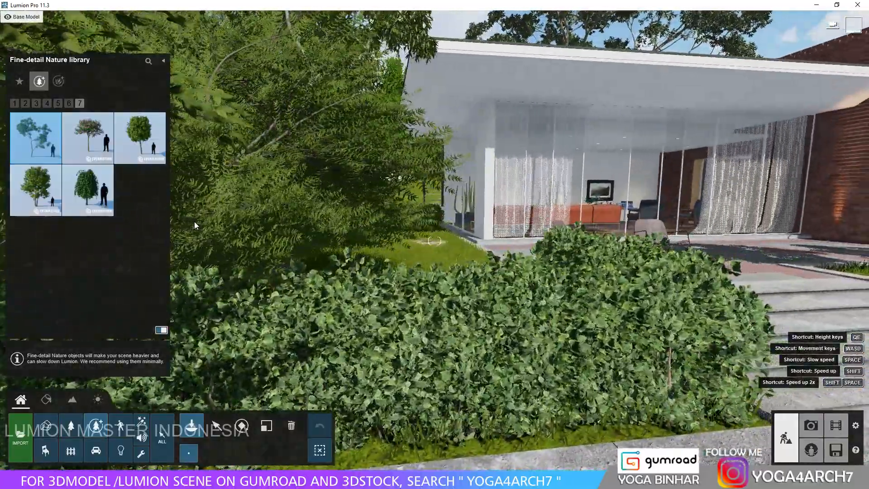
click(93, 153)
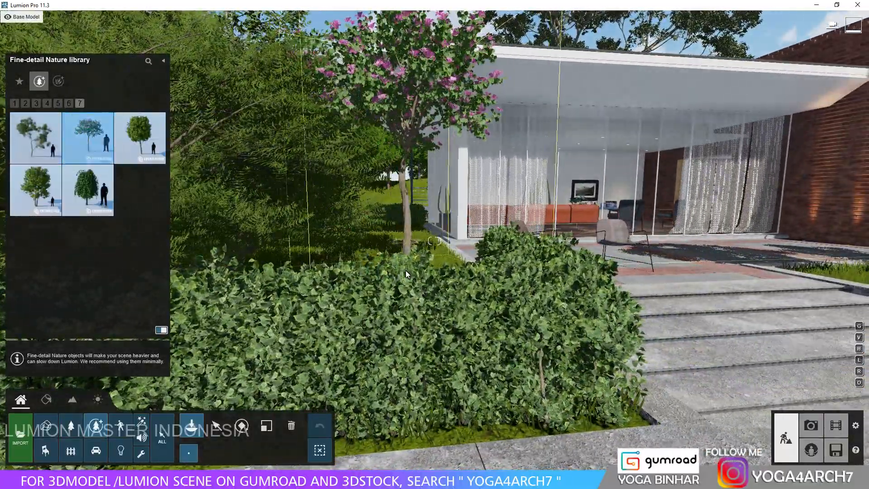
click(419, 215)
key(w)
key(w)
right_drag(380, 238, 381, 271)
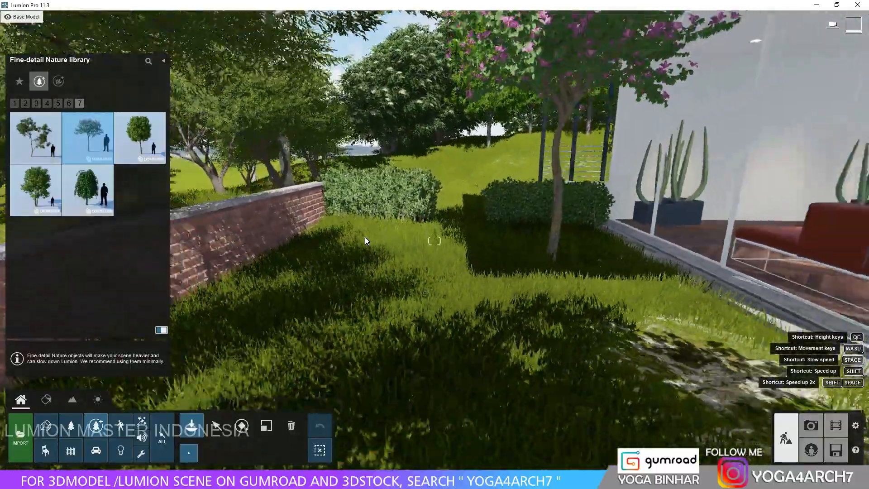
Place the compact round-crowned green tree from page 7 on the grass along the left side of the house.
click(136, 144)
click(430, 305)
key(s)
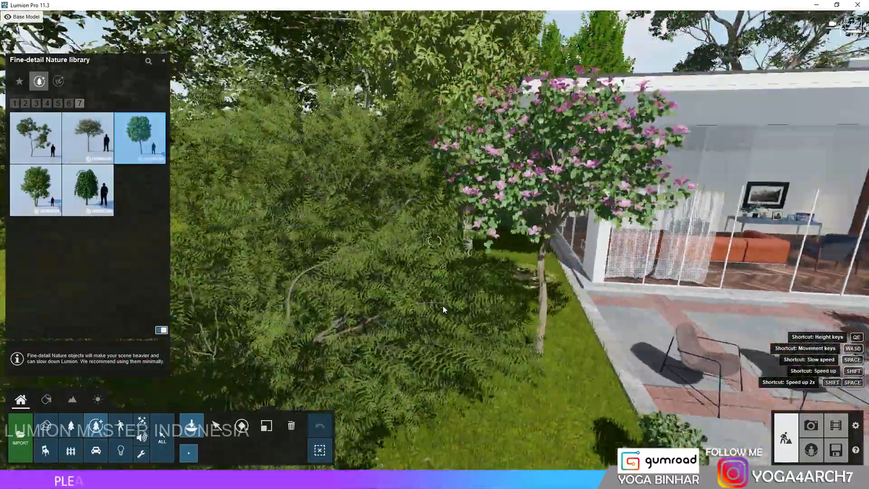
right_drag(442, 306, 442, 276)
Back in Photo mode, enable the Hyperlight effect in the preview of photo 12 and raise its amount.
click(808, 426)
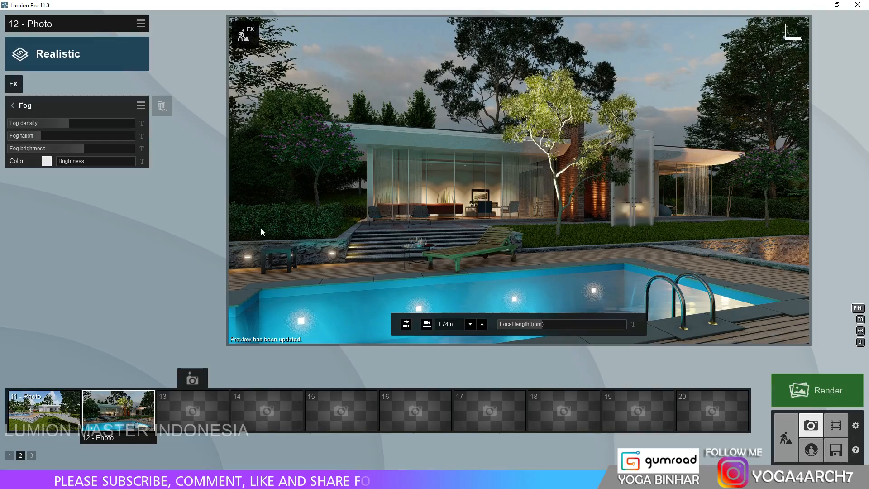
click(12, 105)
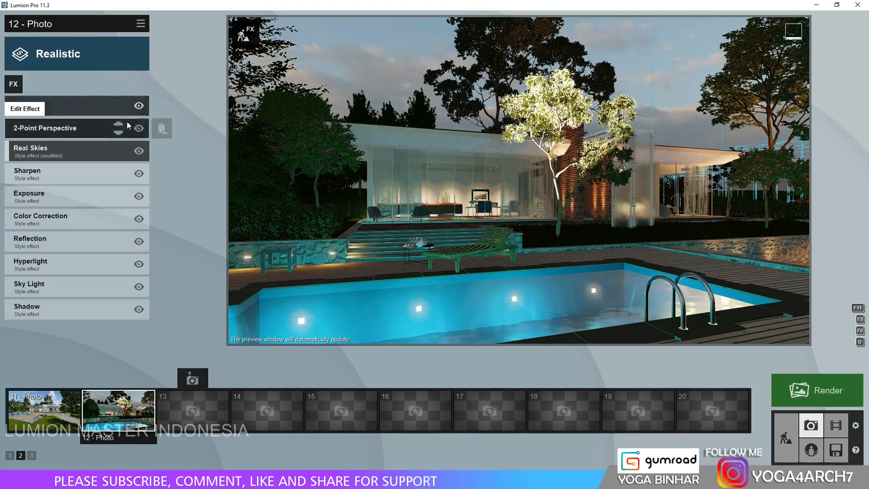
click(96, 261)
click(131, 138)
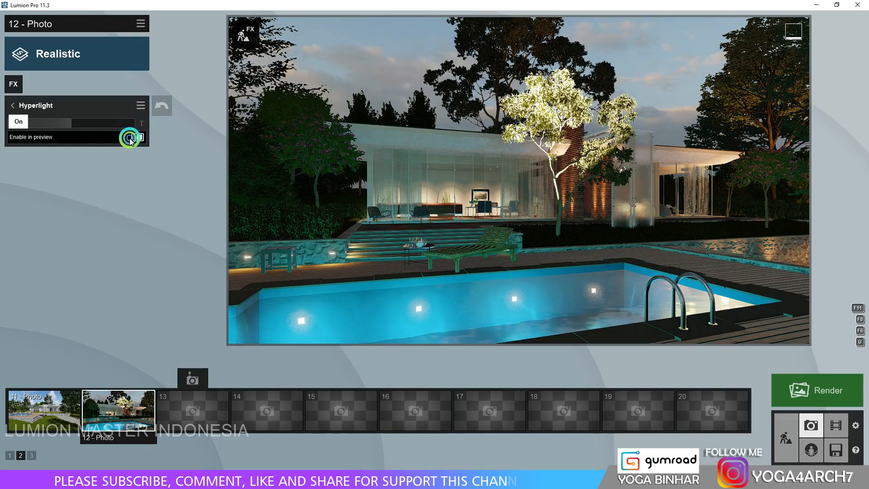
click(337, 183)
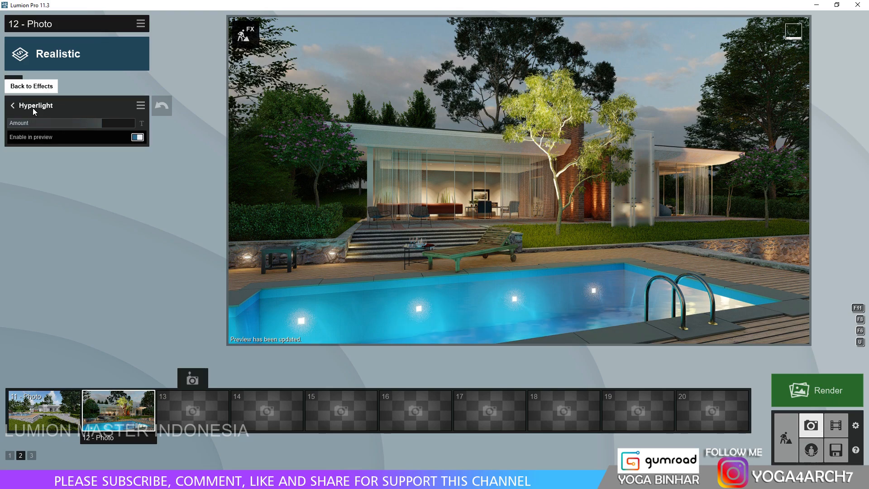
Try rotating the current Real Skies image by raising its heading in two stages.
click(10, 107)
click(65, 142)
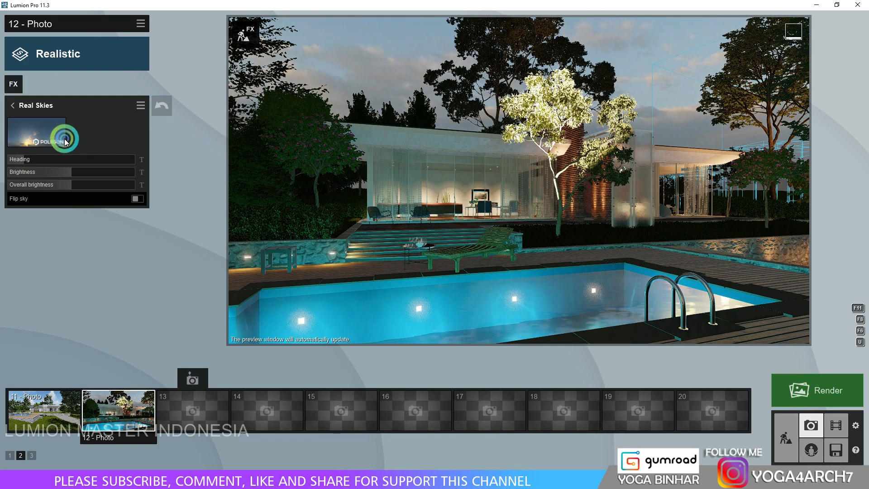
drag(24, 162, 64, 159)
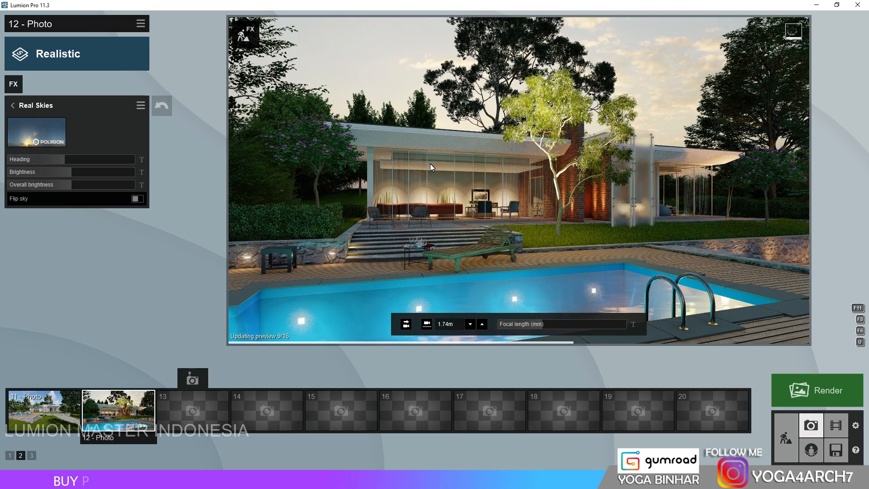
shift+drag(73, 159, 97, 160)
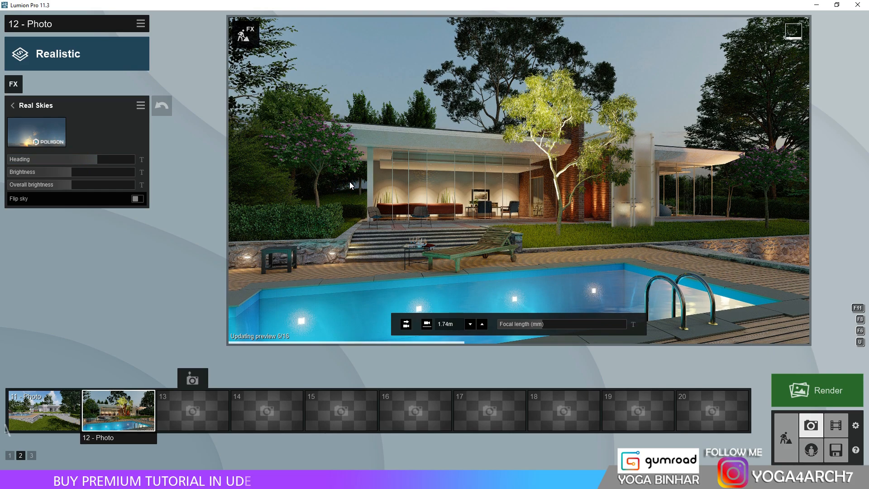
Replace the Real Skies image with a cloudier dusk sky and lower its heading.
click(36, 132)
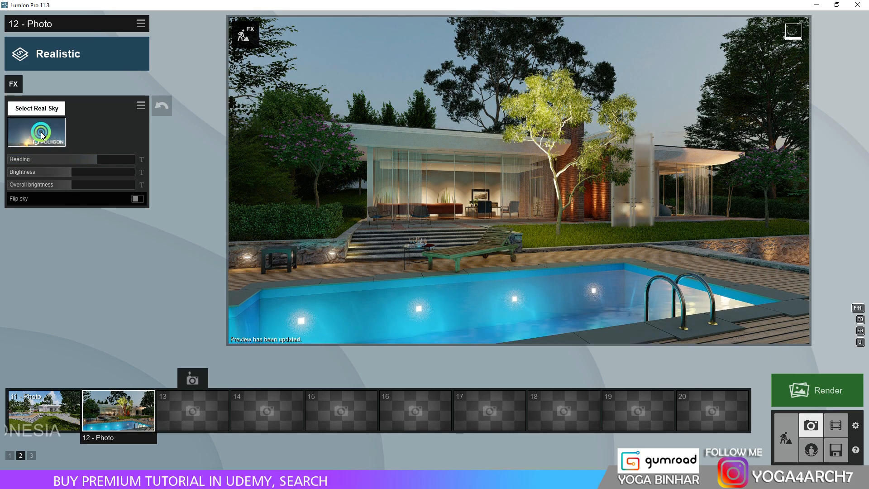
click(466, 306)
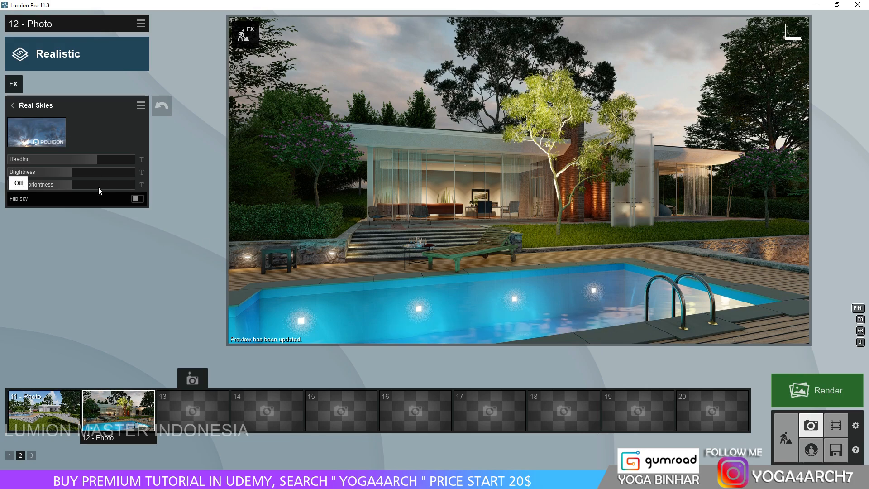
drag(96, 165, 64, 165)
Set the Real Skies brightness to 0.8 and raise the overall brightness.
click(74, 171)
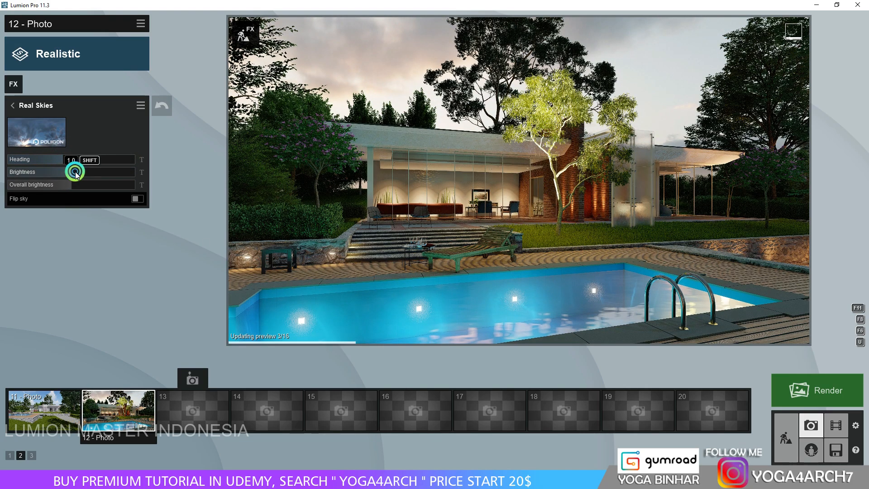
click(76, 182)
click(62, 173)
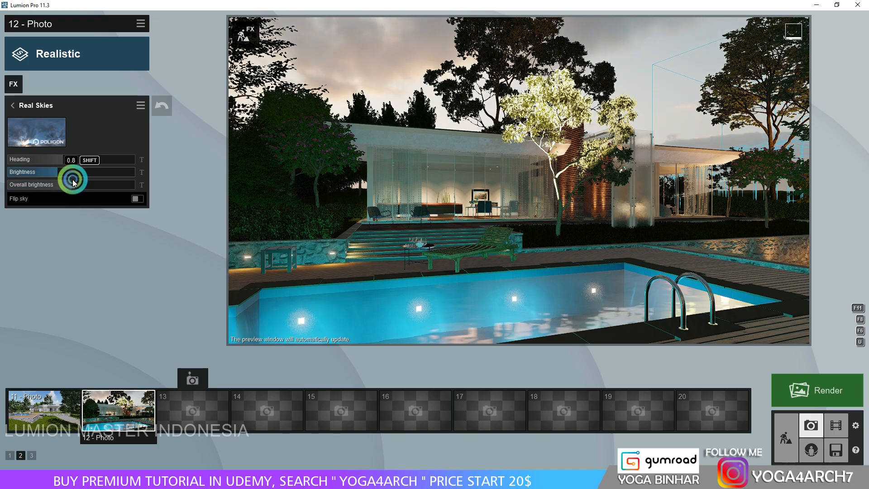
click(106, 184)
click(369, 231)
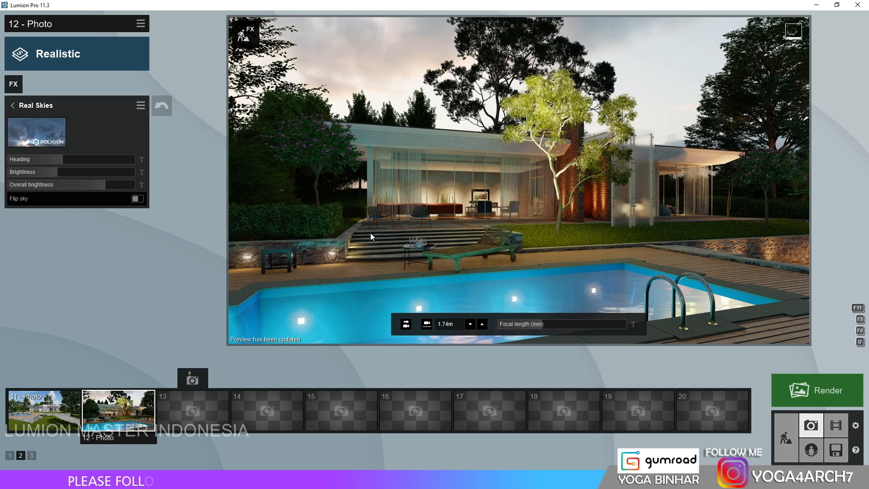
Add the Volumetric Sunlight effect to photo 12 and set its brightness to about 0.1.
click(14, 85)
click(264, 169)
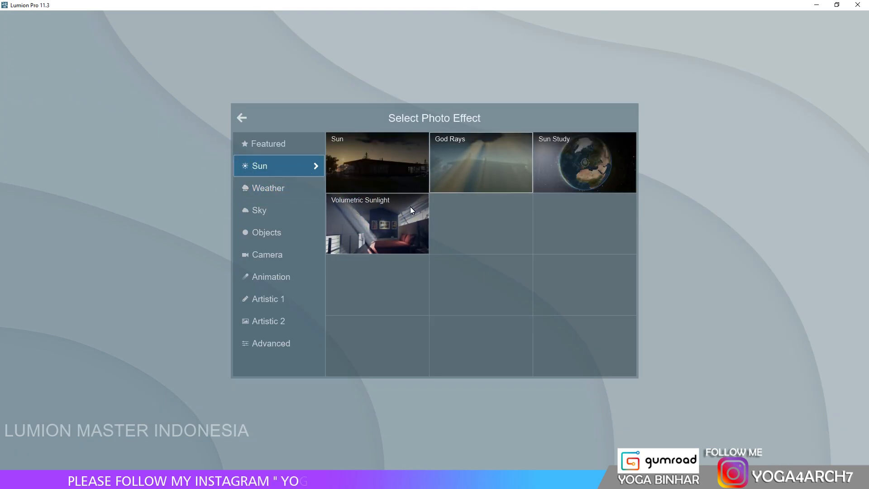
click(395, 218)
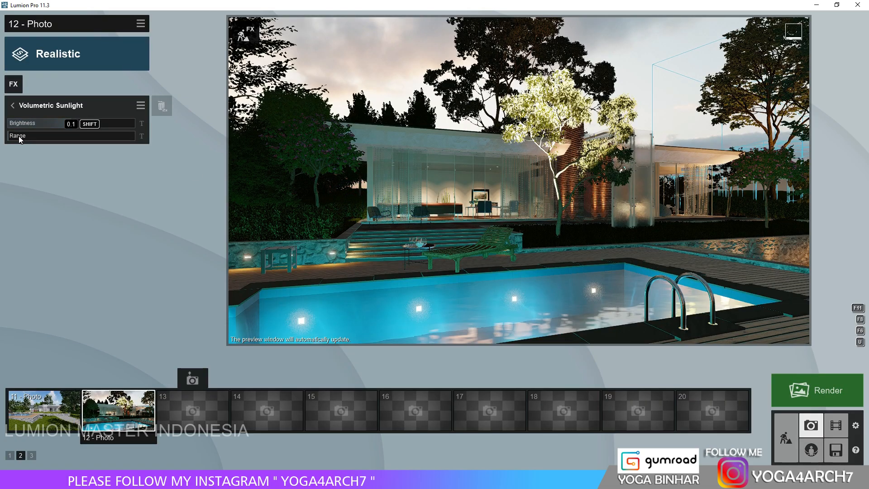
drag(67, 124, 61, 124)
Set the Real Skies heading of photo 12 to -152.0°.
click(14, 106)
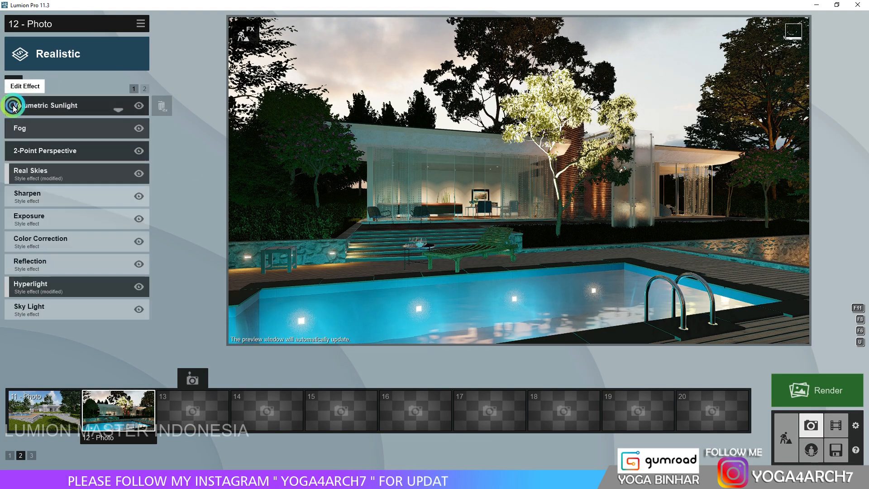
click(59, 166)
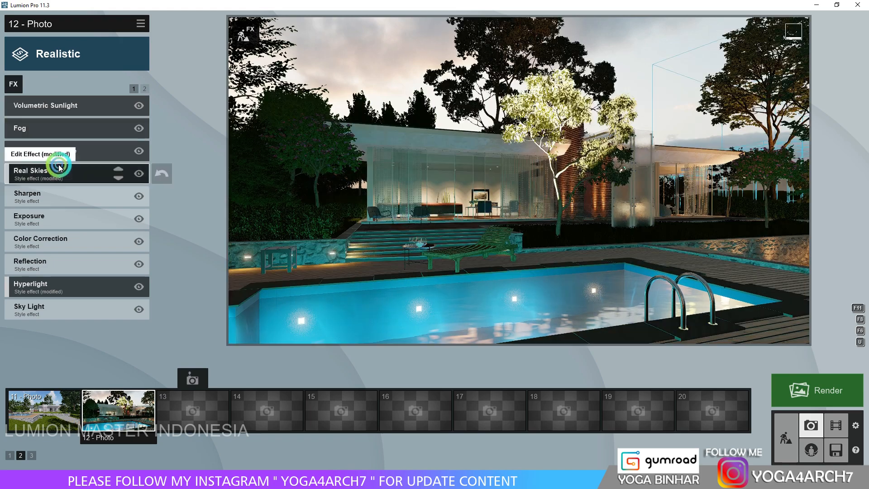
drag(37, 159, 18, 162)
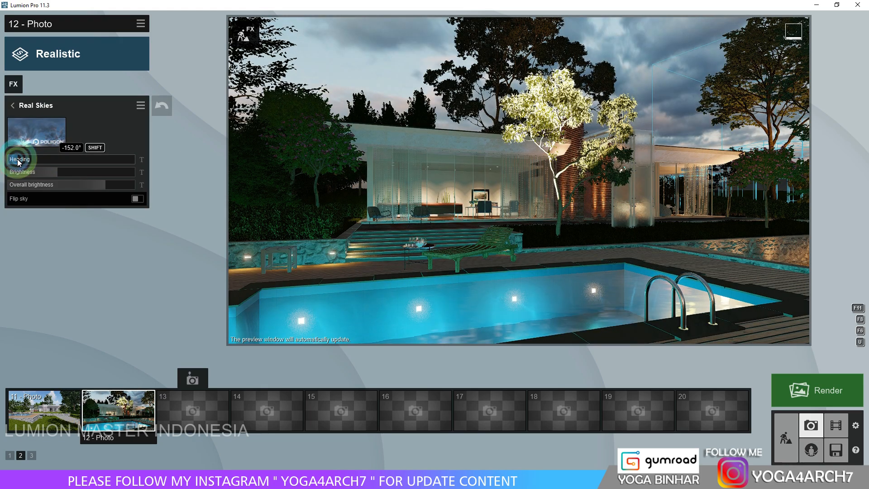
Turn off the use of proxies in the image settings and leave the settings.
click(835, 451)
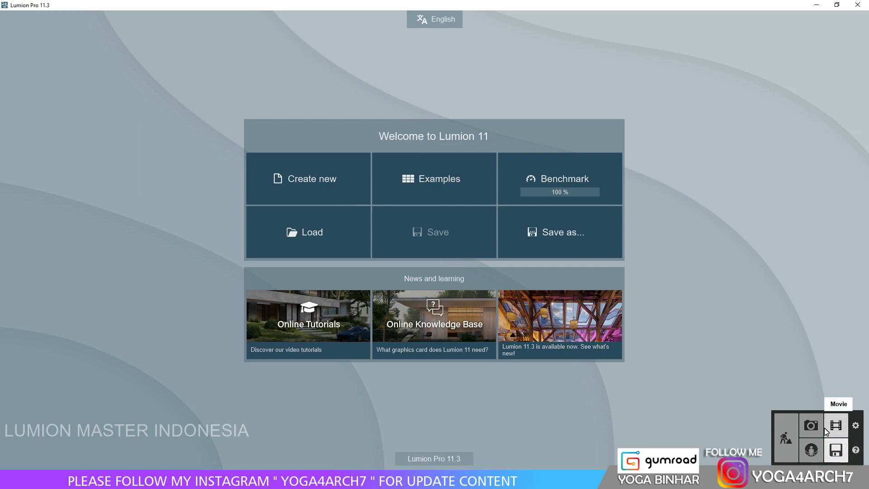
click(855, 427)
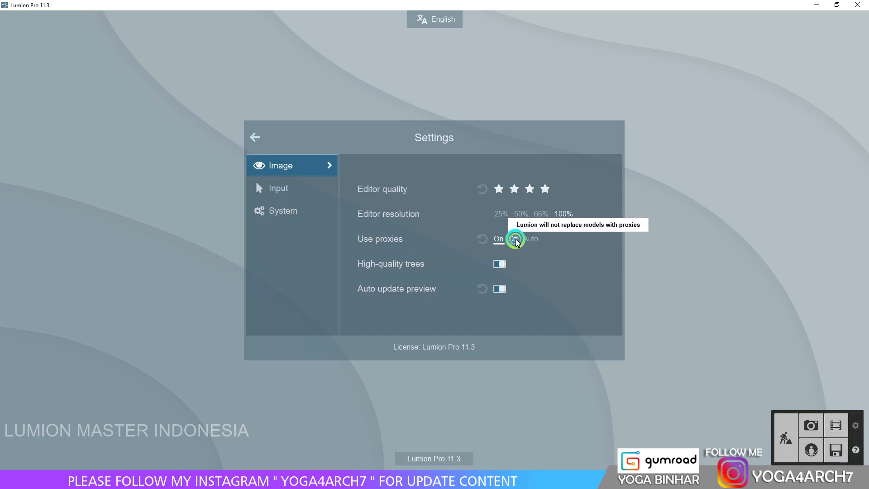
click(255, 137)
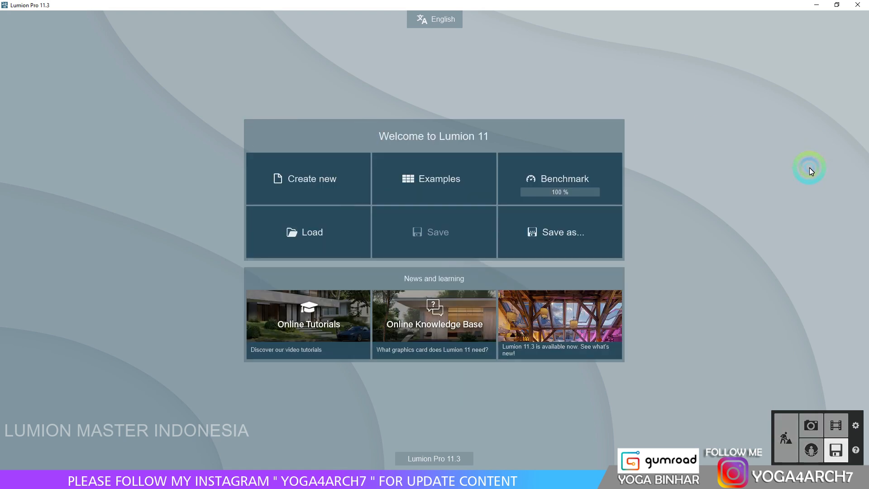
Return to the photo workspace and preview photo 12 with the current lighting and full tree detail.
click(789, 436)
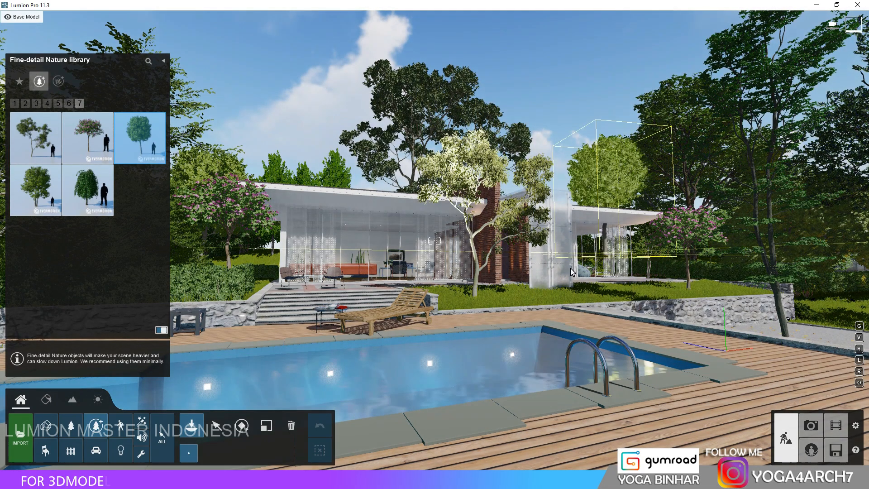
click(811, 425)
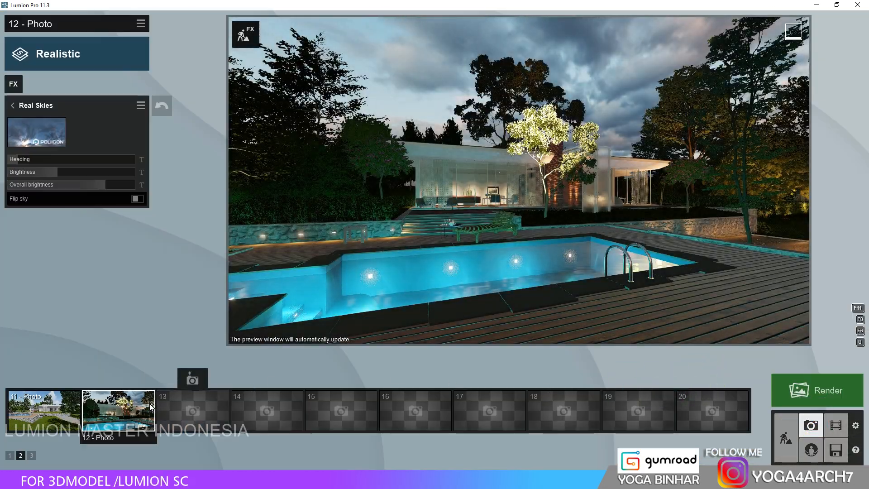
click(127, 409)
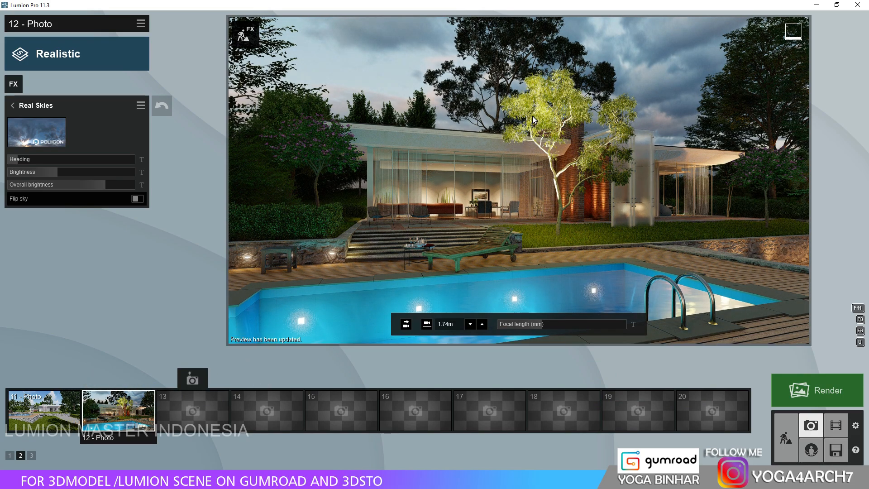
Move the exterior uplight beside the stairs closer to the trunk of the tree on the lawn.
click(787, 438)
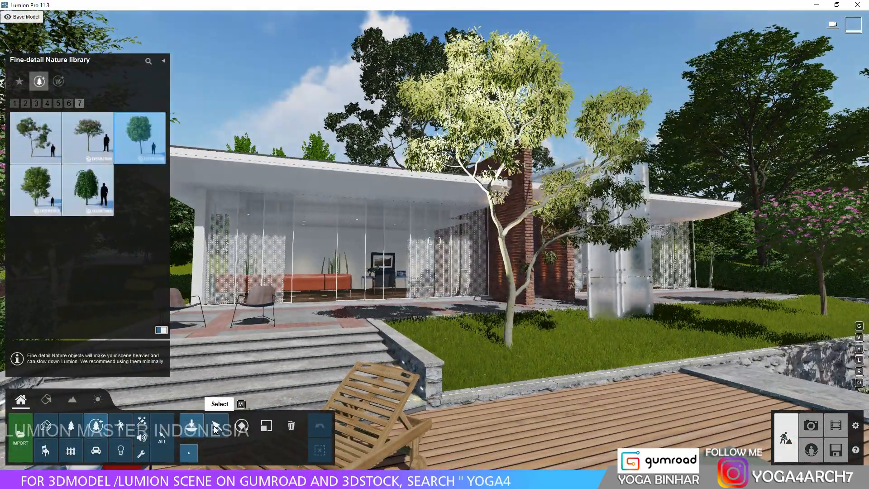
click(118, 452)
click(438, 335)
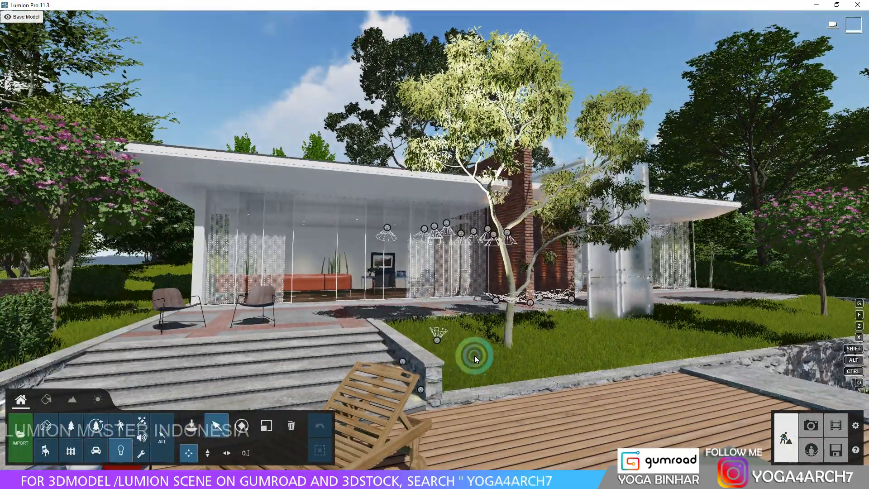
drag(770, 142, 742, 144)
click(197, 453)
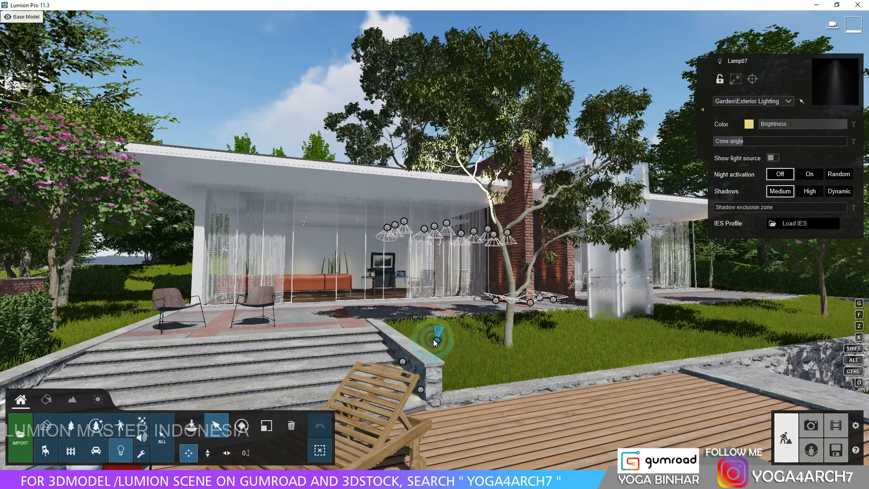
drag(437, 340, 485, 354)
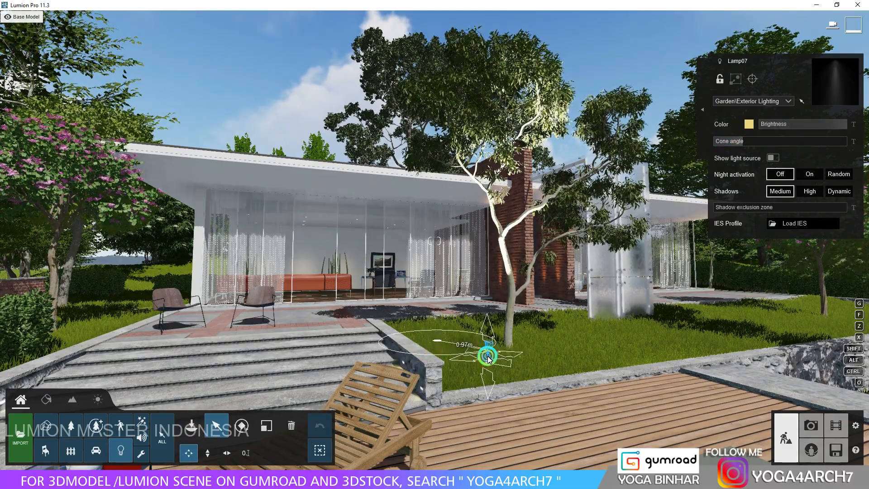
Widen the uplight's cone angle, reduce its brightness to about half and give it a paler warm colour.
drag(740, 142, 801, 124)
click(750, 125)
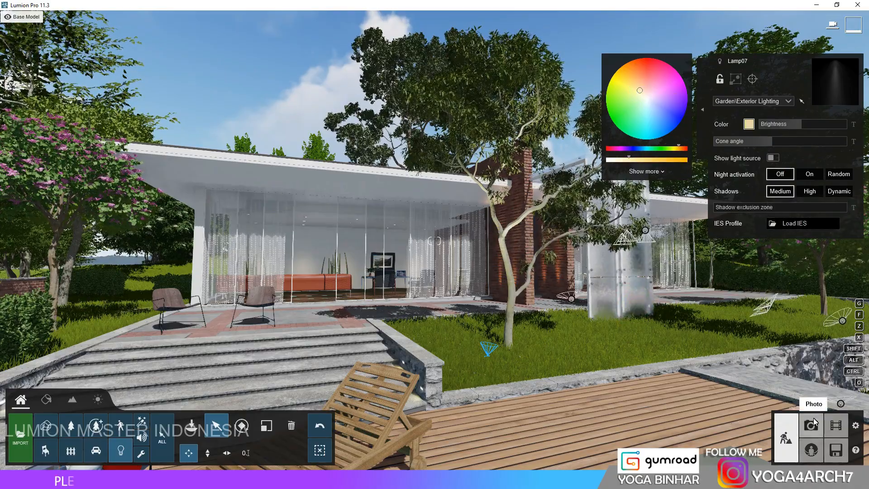
Replace the lawn's Grass Light Green material with Wild Grass 02 from the grass materials.
right_drag(627, 188, 738, 230)
click(50, 395)
click(482, 291)
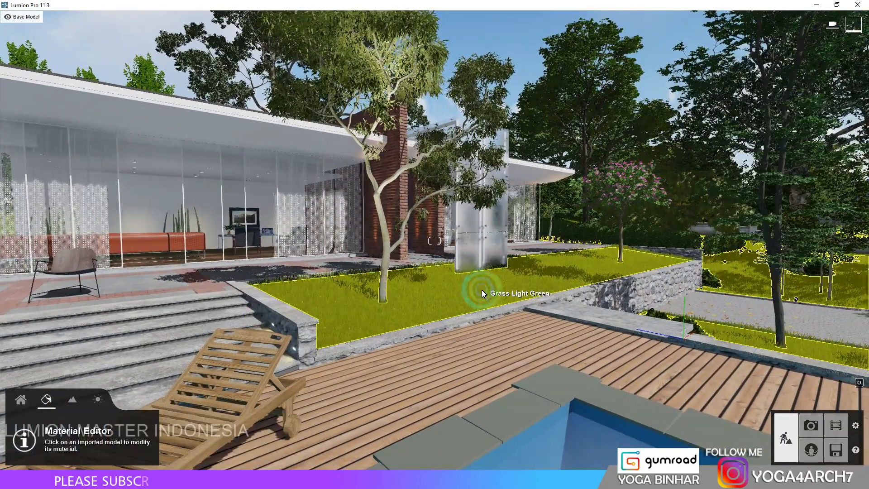
click(35, 419)
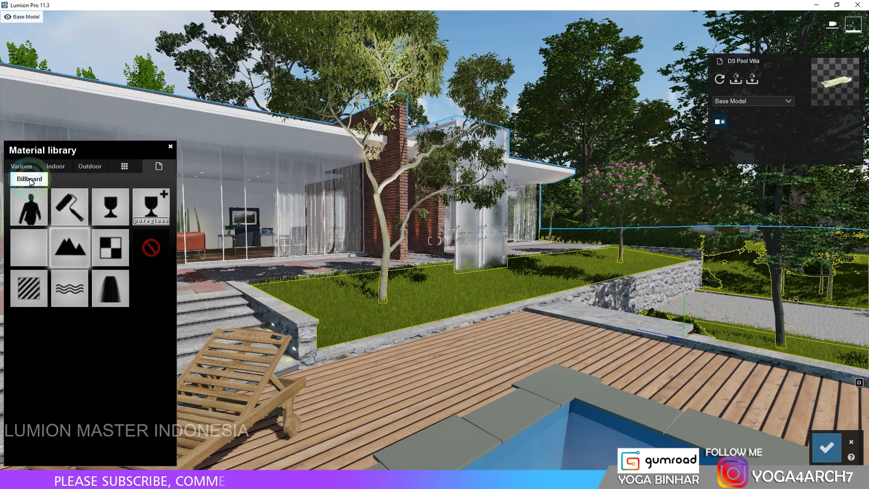
click(28, 166)
click(59, 194)
click(64, 402)
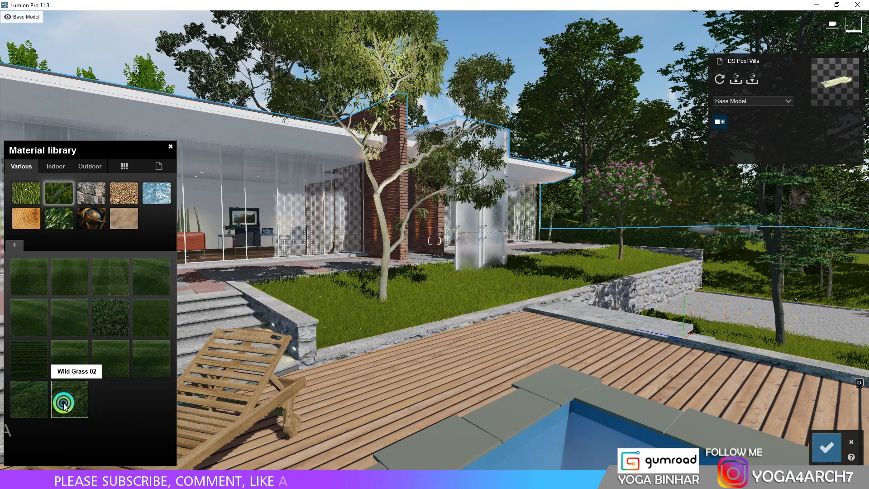
Reduce the map scale, grass size and colorization of the Wild Grass 02 lawn and save the material changes.
click(212, 352)
key(w)
right_drag(312, 285, 322, 322)
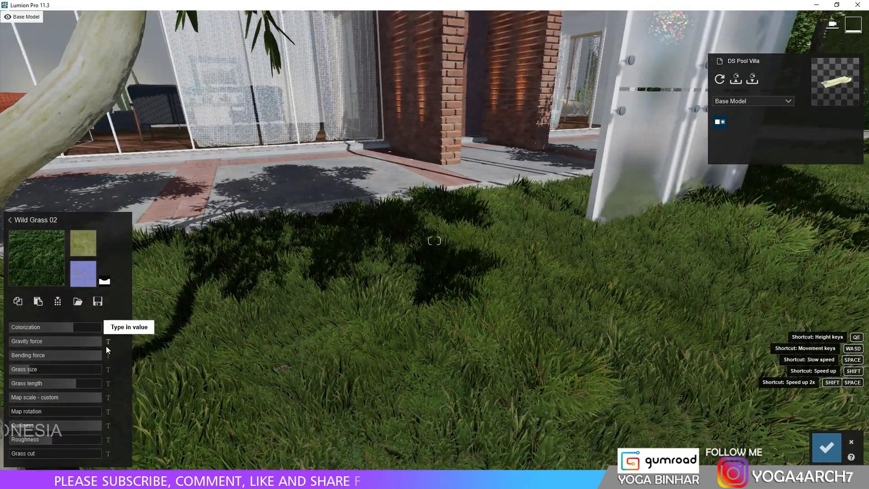
drag(86, 399, 30, 370)
drag(72, 327, 55, 328)
click(835, 448)
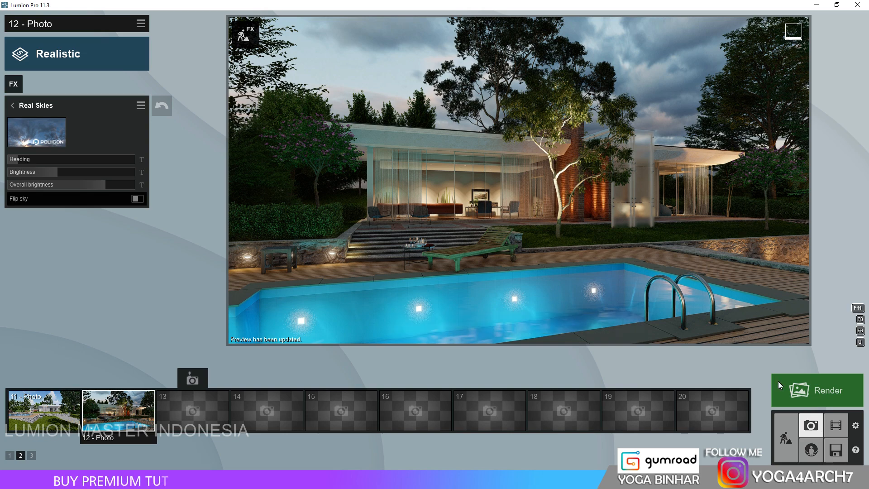
Copy the uplight near the lawn tree's trunk across the grass toward the wall edge in front of the glass panels.
click(785, 438)
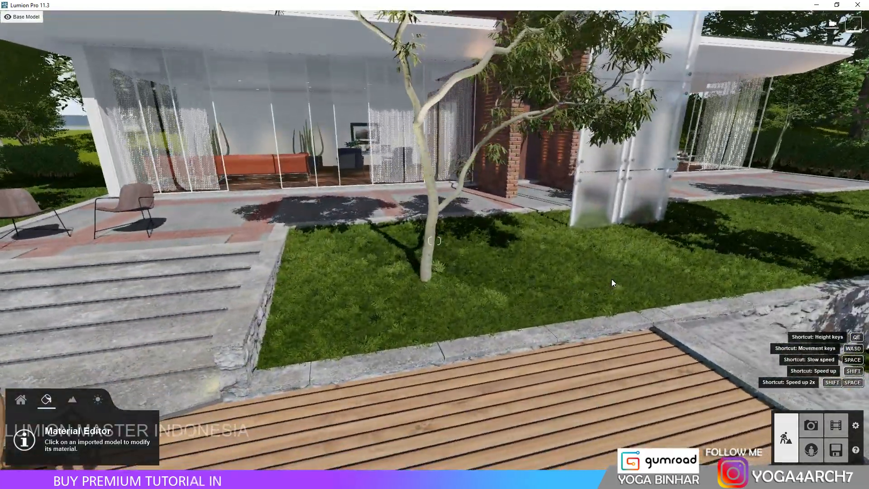
right_drag(612, 279, 613, 265)
key(s)
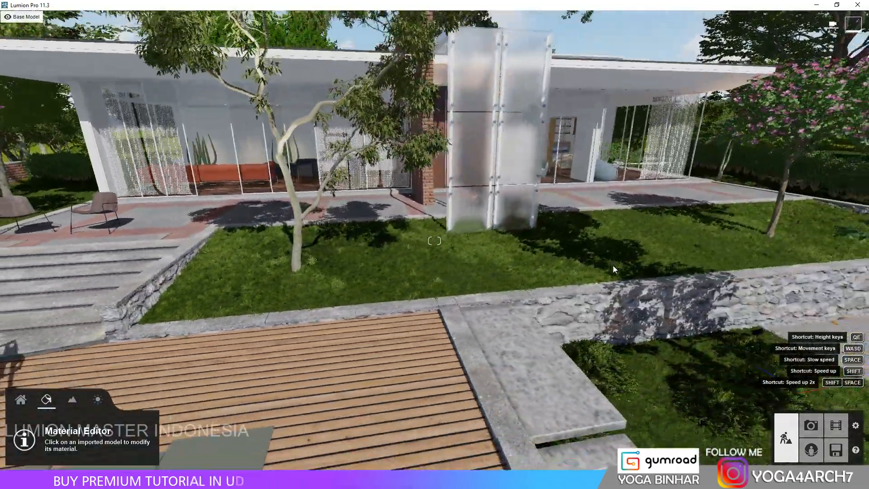
click(21, 400)
click(121, 458)
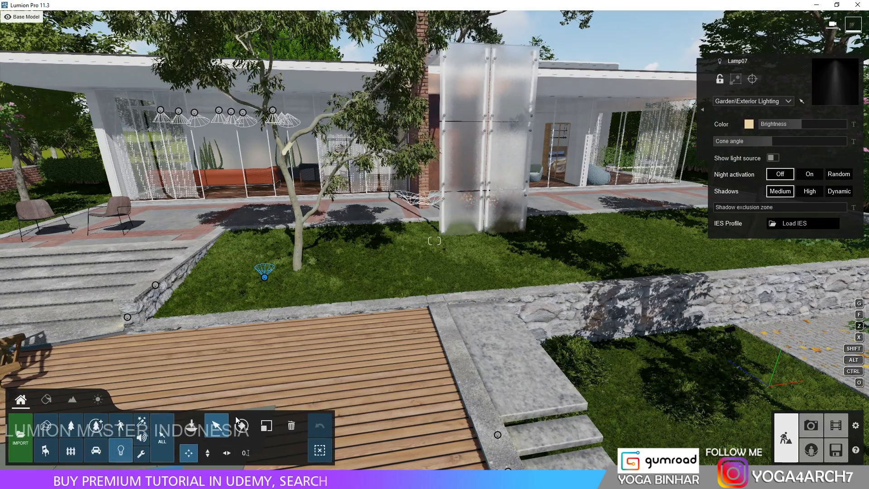
click(264, 274)
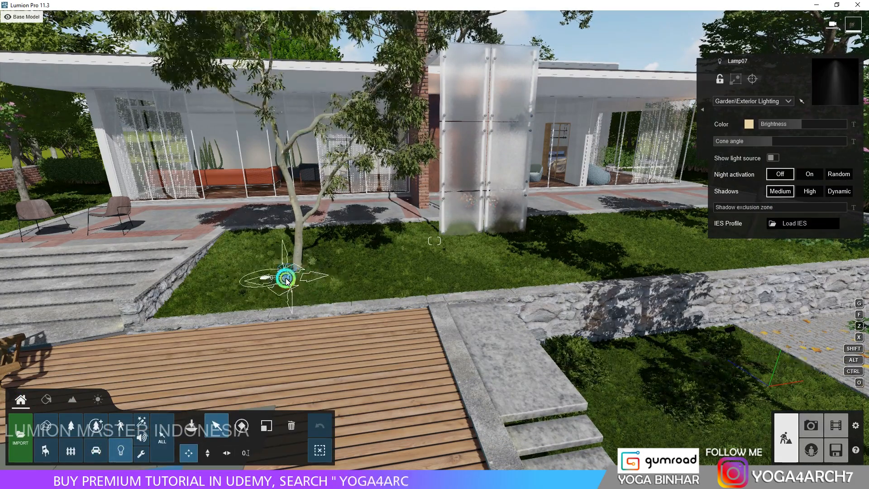
ctrl+drag(280, 275, 459, 277)
ctrl+drag(281, 276, 298, 277)
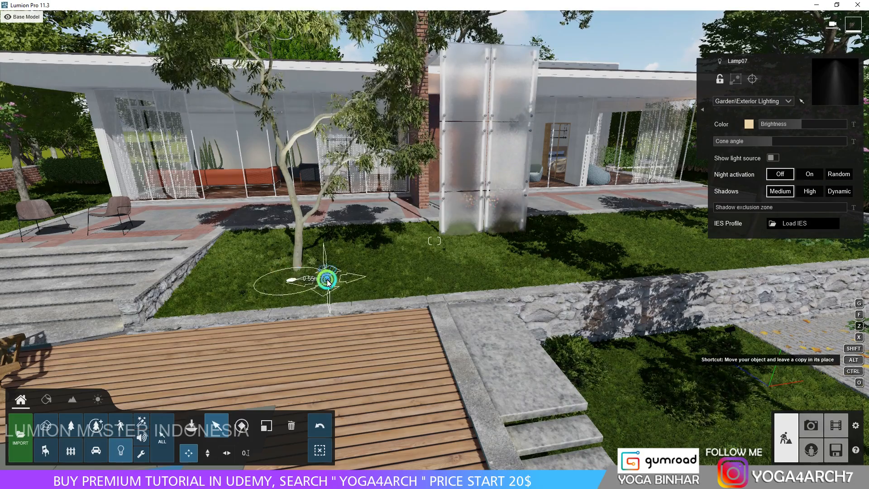
ctrl+drag(289, 279, 457, 273)
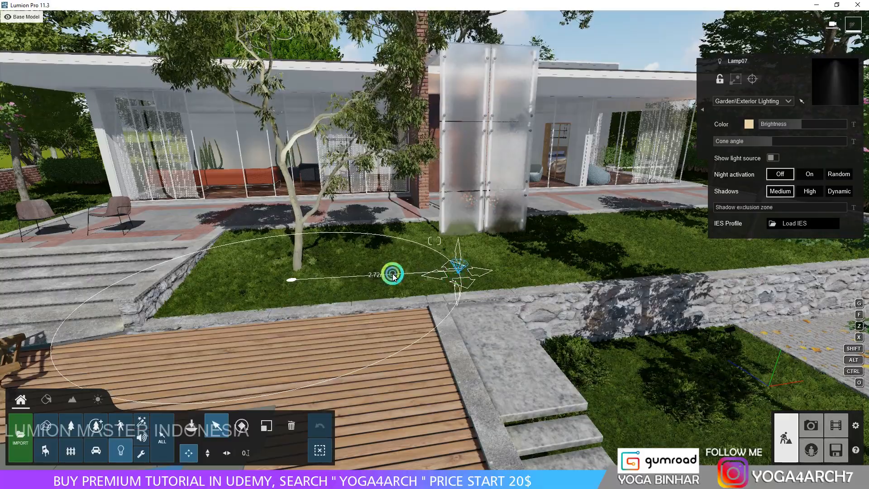
Move the copied uplight to the pink-flowering tree at the far end of the lawn and check it in photo 12.
key(w)
right_drag(319, 275, 325, 306)
drag(352, 304, 628, 245)
right_drag(599, 247, 574, 247)
key(s)
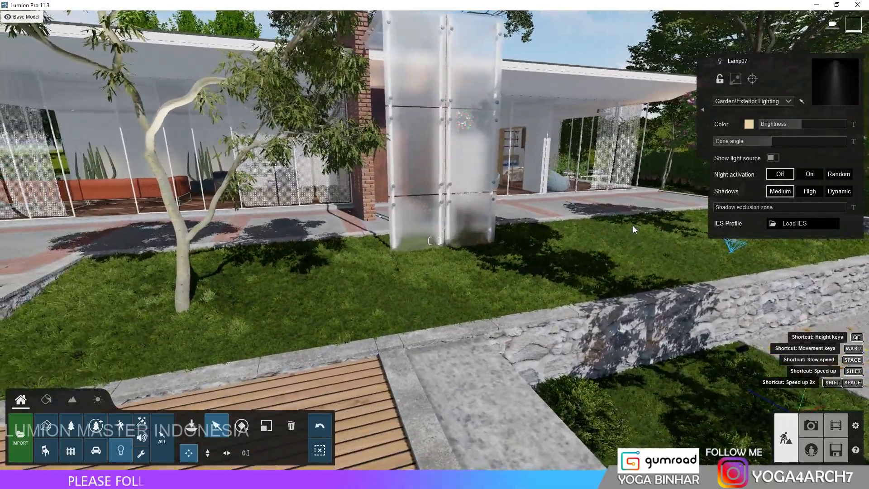
click(813, 430)
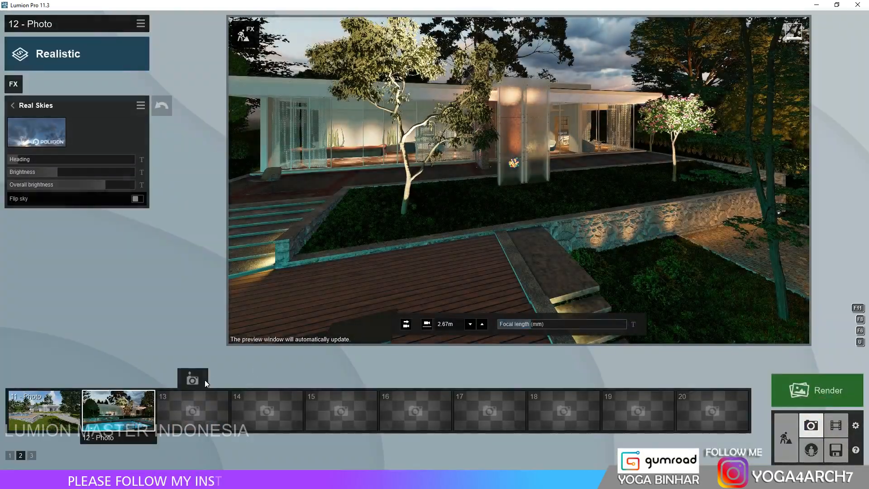
click(107, 380)
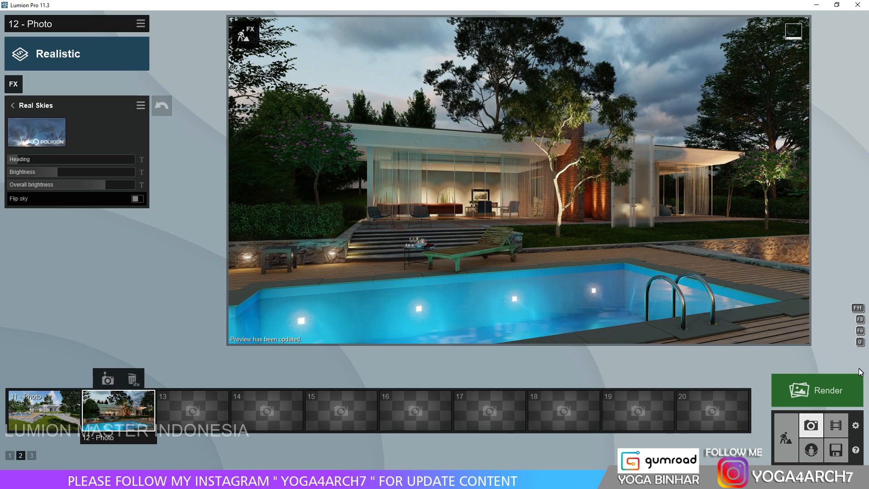
Place the fine-detail tree 005 behind the hedge next to the entrance stairs.
click(793, 435)
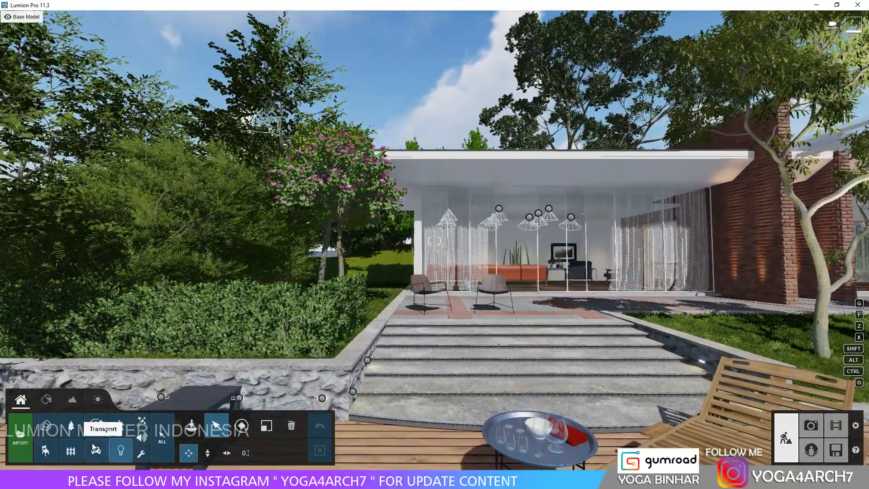
click(96, 426)
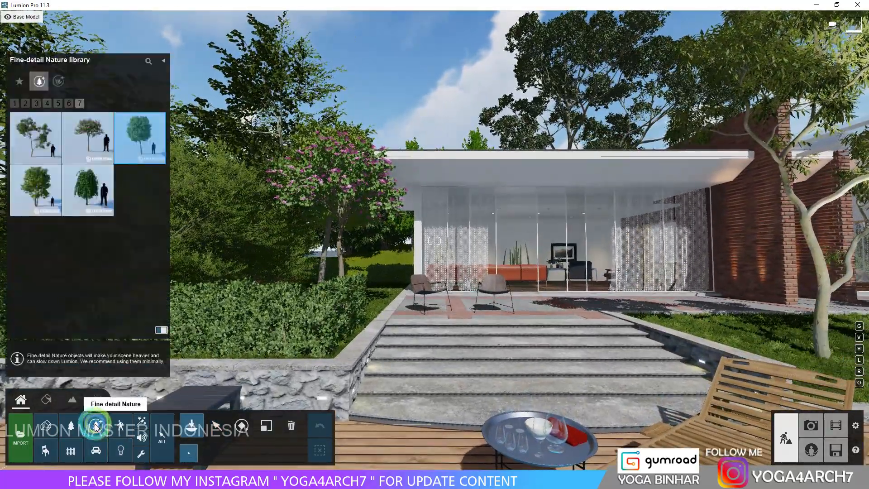
click(48, 103)
click(36, 103)
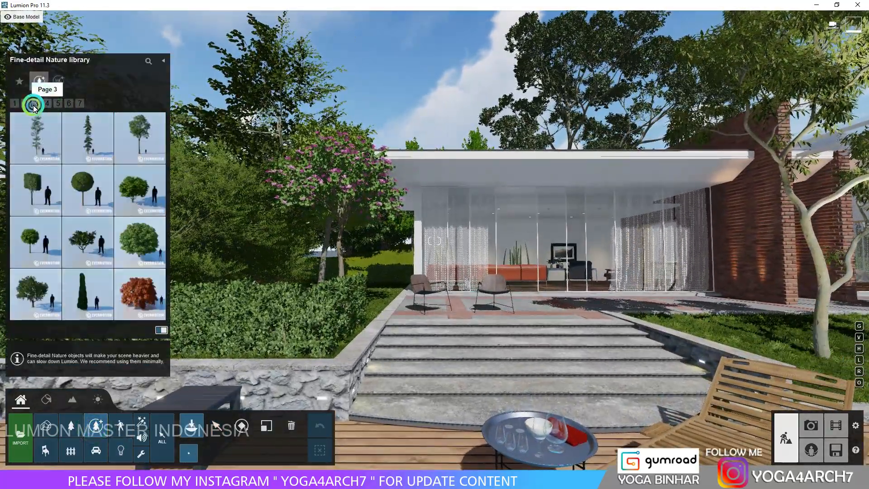
click(26, 105)
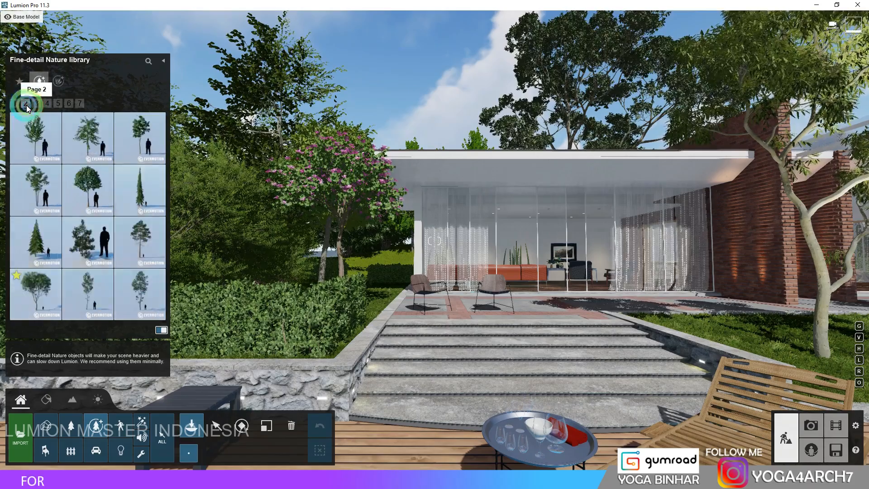
click(36, 294)
click(246, 303)
click(286, 321)
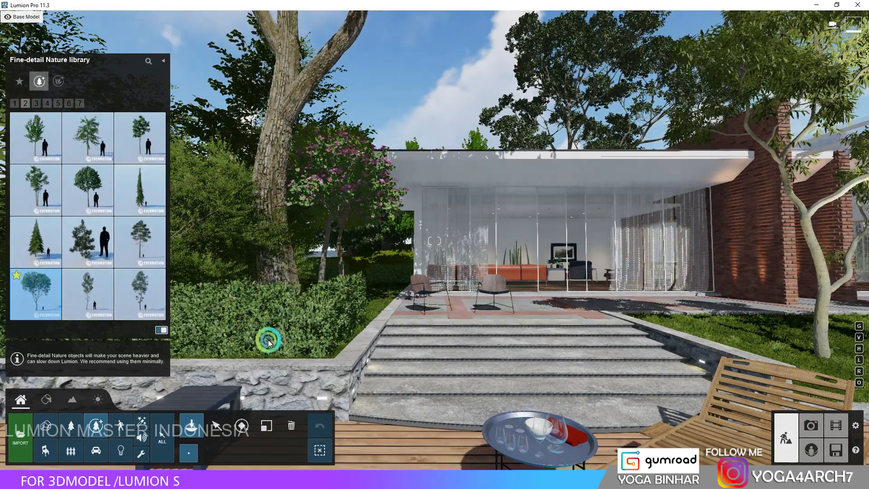
Scale down the new tree 005 behind the hedge.
click(267, 426)
drag(284, 318, 283, 331)
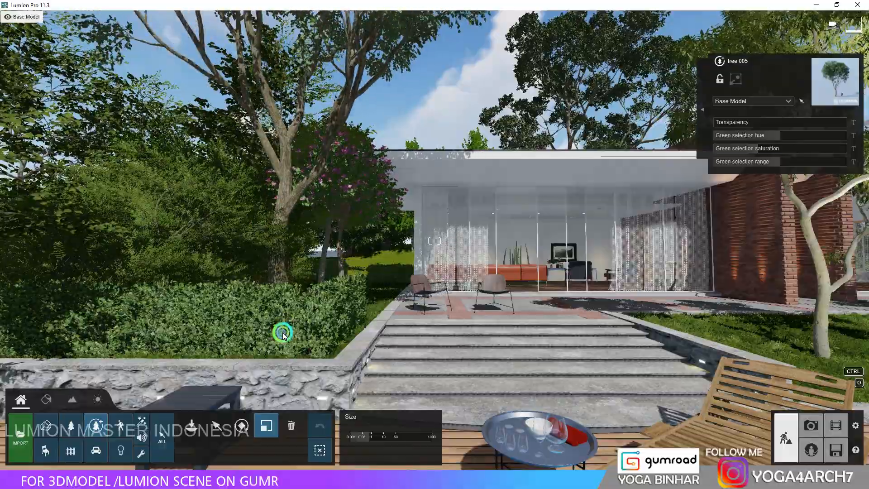
right_drag(284, 332, 260, 356)
Place a tall slender fine-detail tree among the shrubs behind the house.
key(w)
key(q)
click(95, 426)
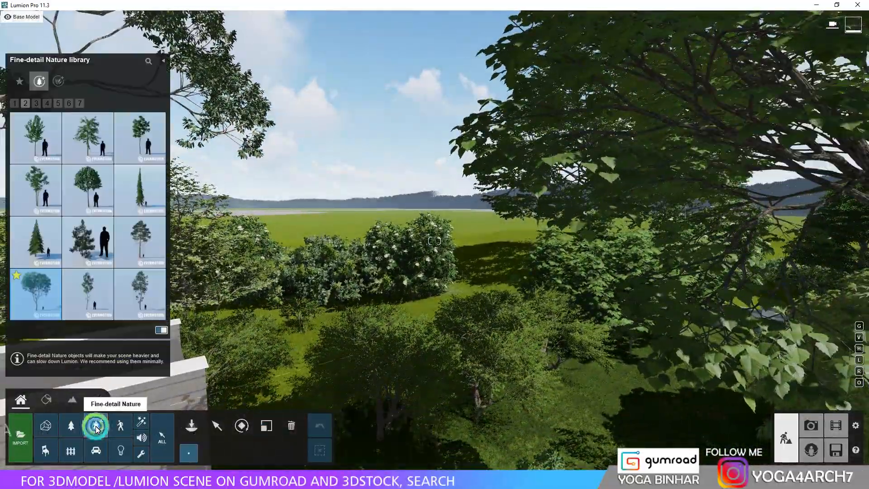
click(145, 250)
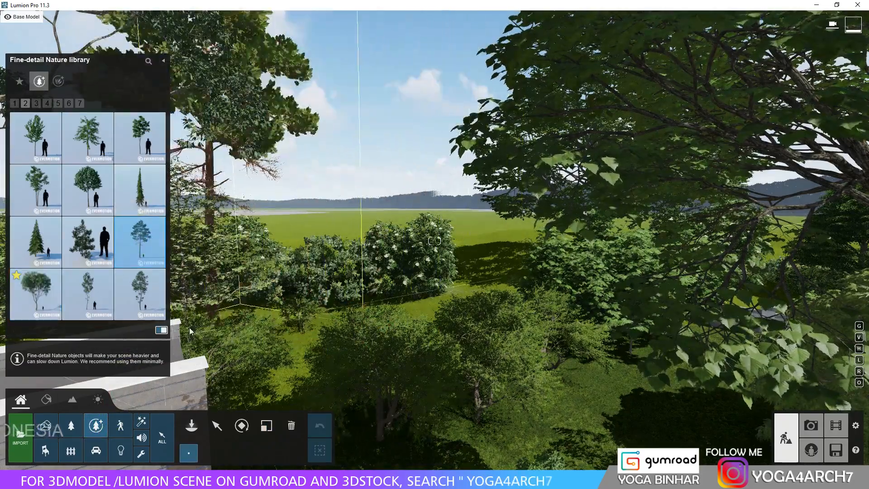
click(144, 290)
click(324, 345)
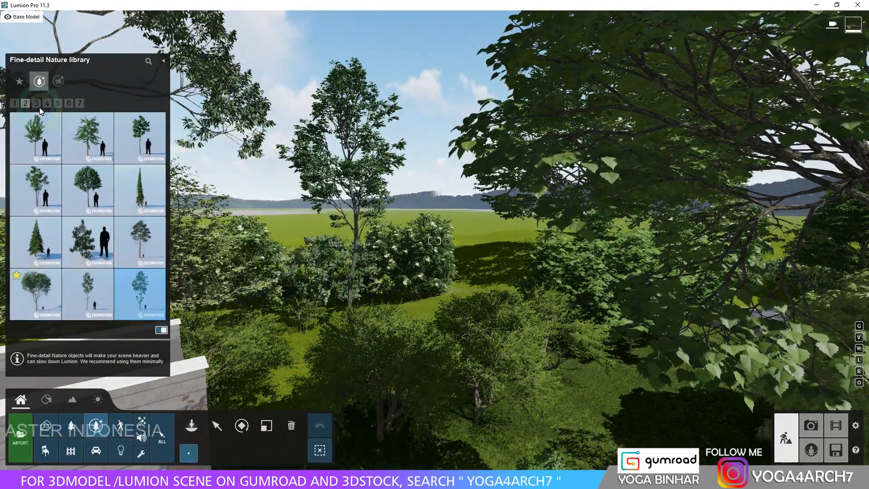
Add several broad tropical fine-detail trees with spiky leaf clusters to the greenery behind the house.
click(50, 104)
click(36, 190)
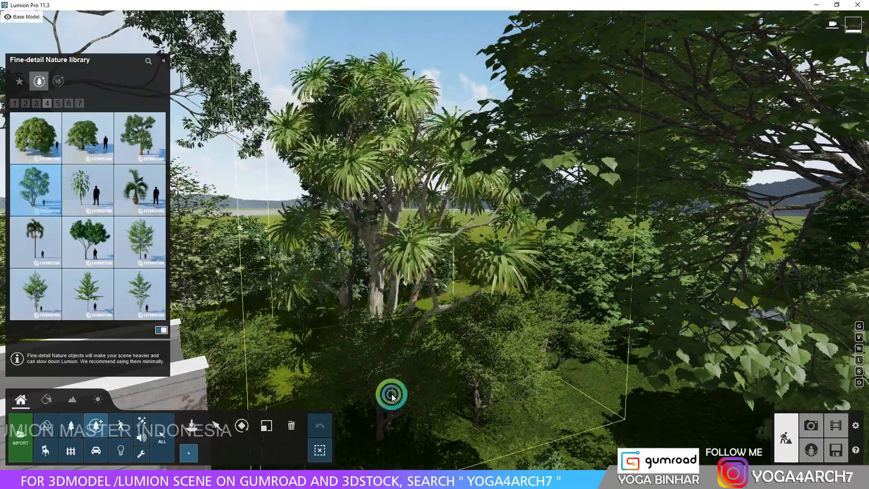
click(390, 395)
key(s)
right_drag(369, 285, 428, 312)
click(436, 313)
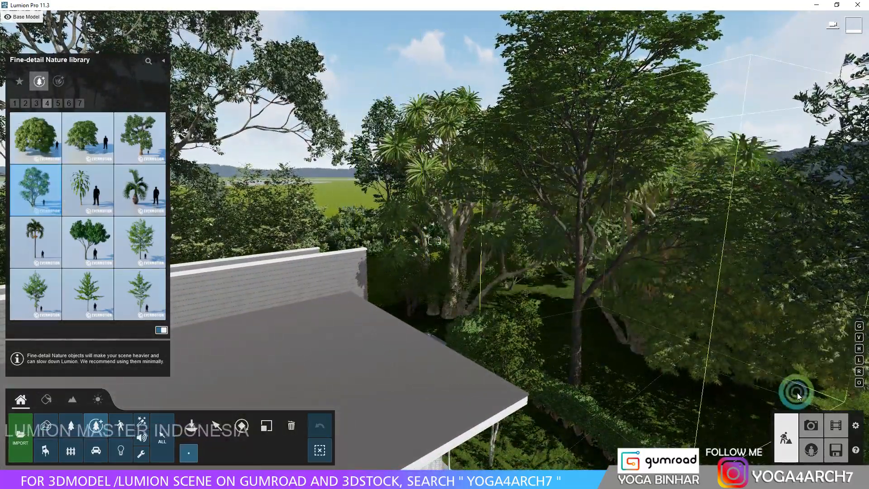
Return to photo 12 and preview the poolside view with the newly added trees.
click(289, 430)
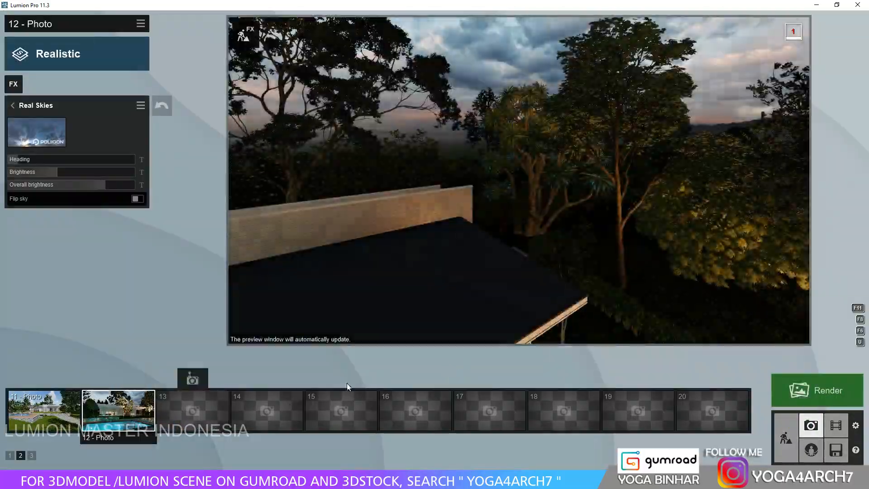
click(119, 408)
click(586, 236)
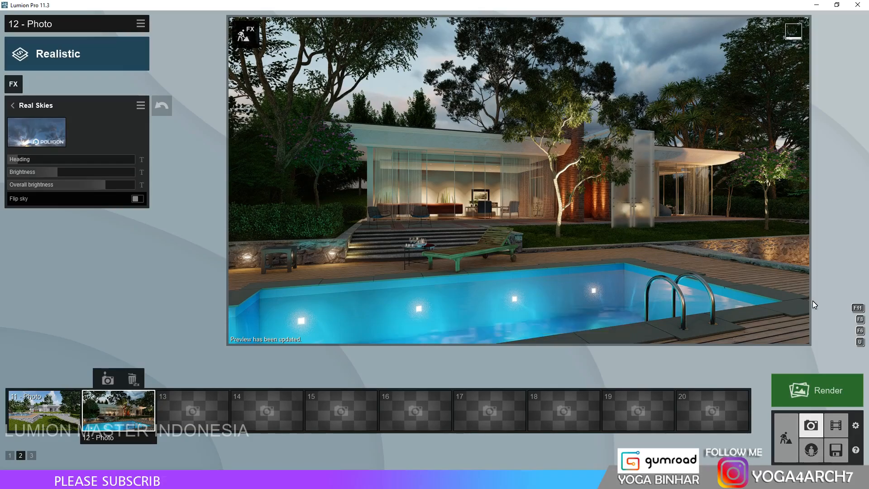
Add the Global Illumination effect to photo 12.
click(14, 85)
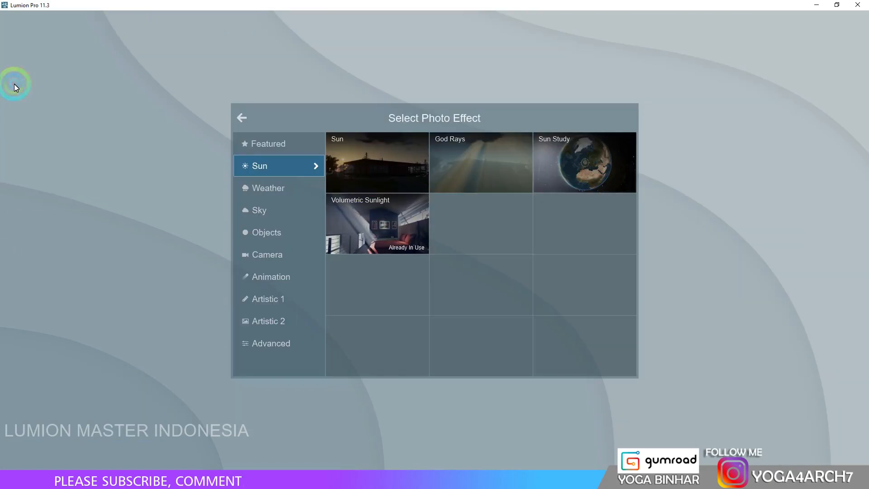
click(278, 345)
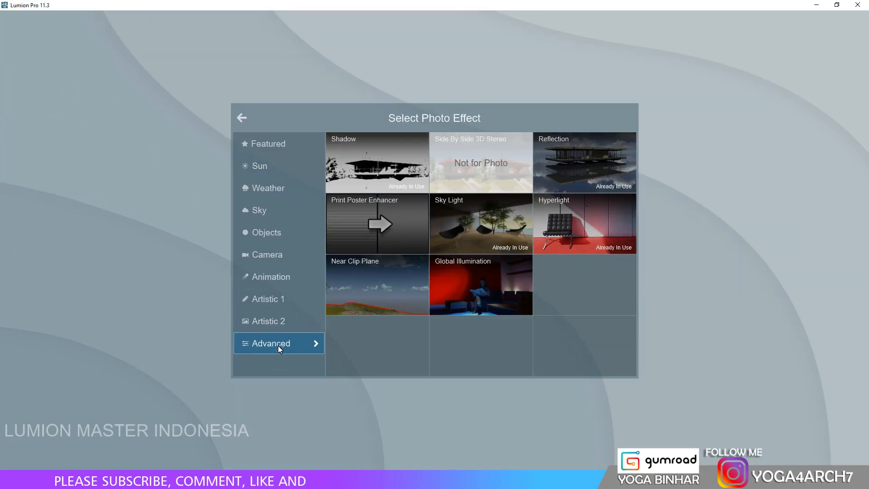
click(467, 295)
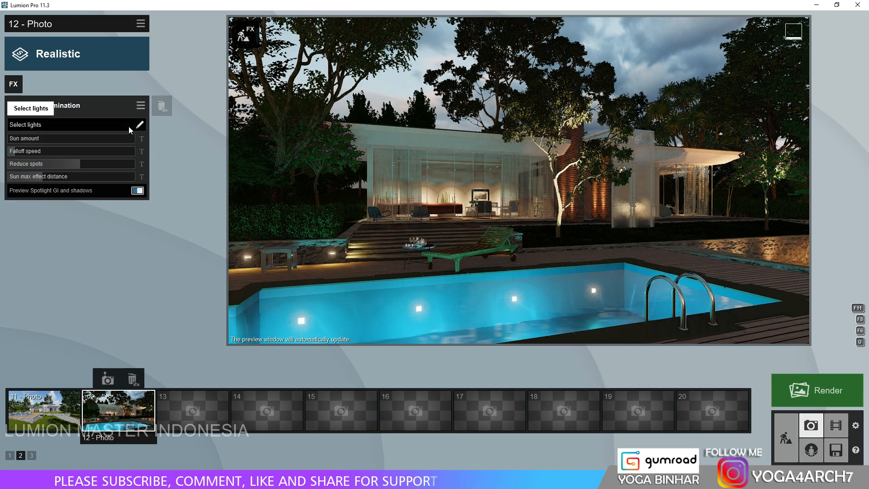
Include several ceiling spotlights across the house front in the Global Illumination effect and raise its sun amount slightly.
click(129, 127)
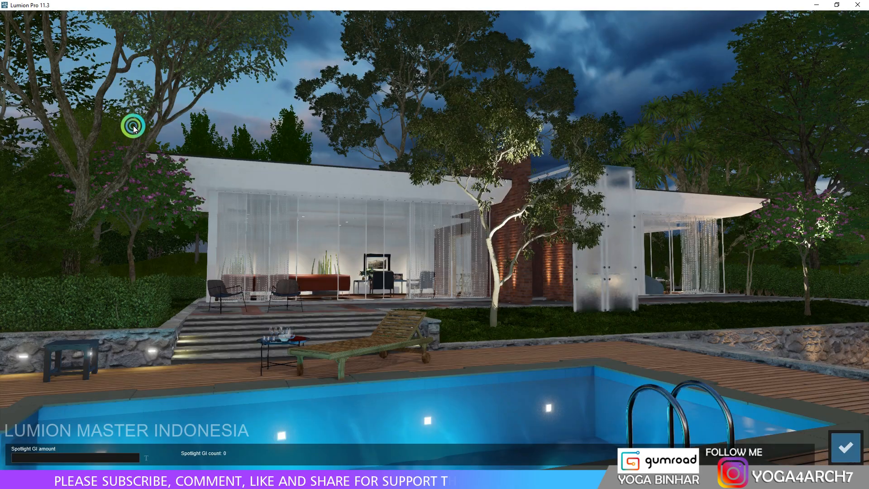
click(247, 214)
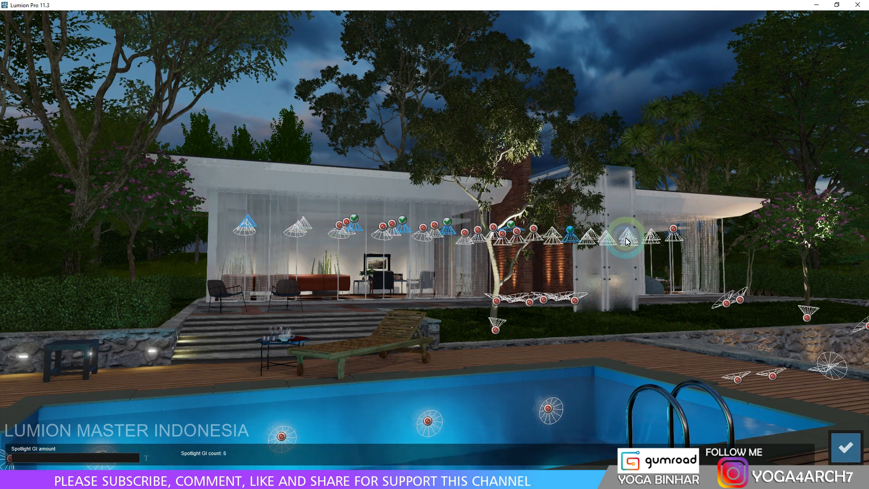
click(641, 238)
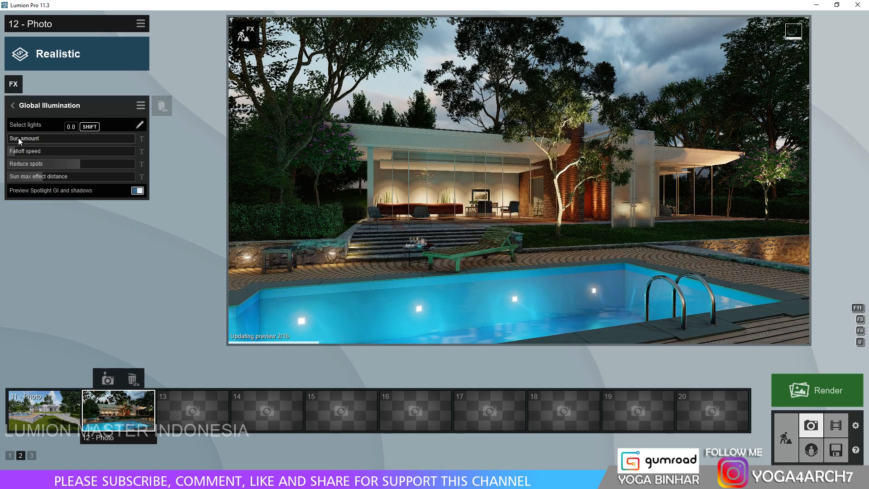
click(27, 138)
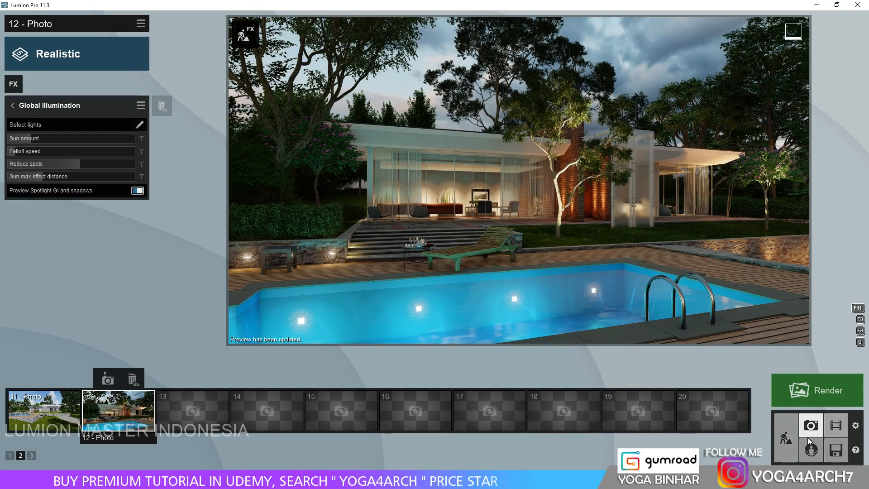
Place a cabbage palm 001 on the lawn beside the black pergola and adjust its scale.
click(786, 437)
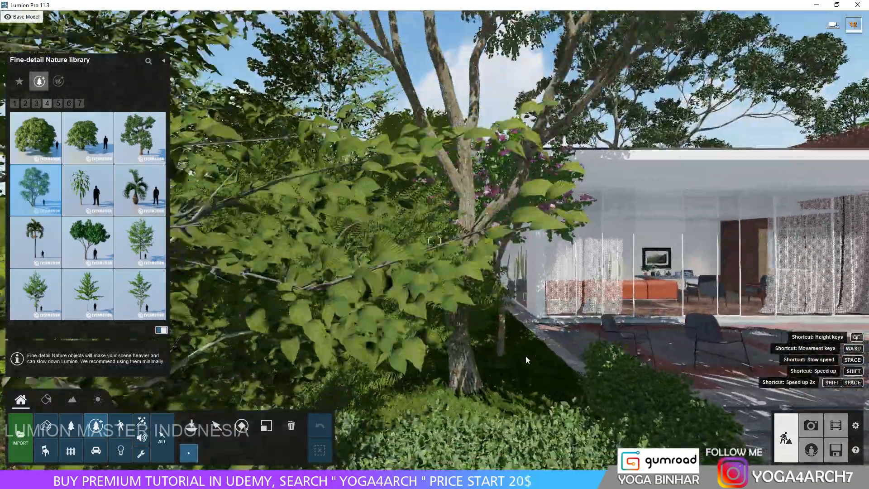
key(w)
right_drag(525, 356, 525, 356)
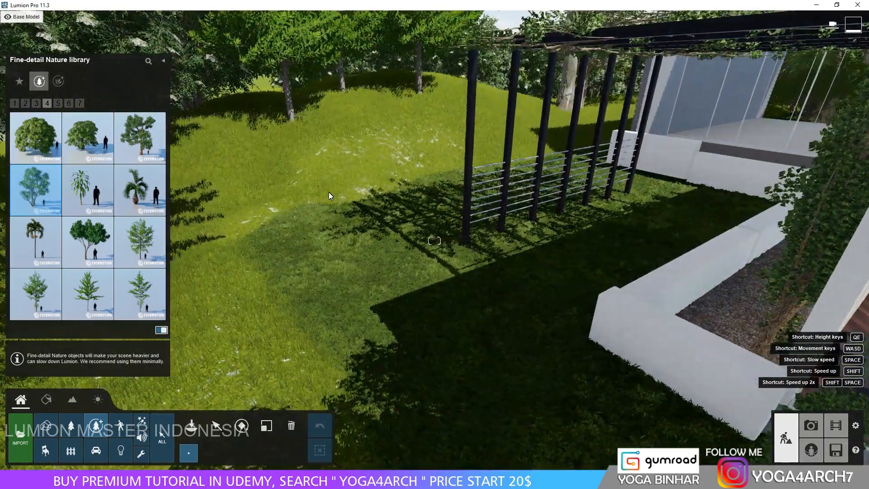
click(325, 200)
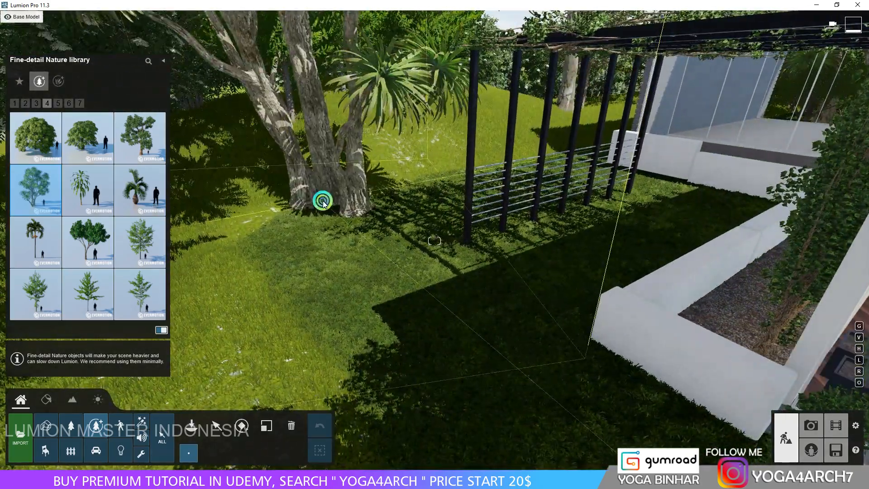
click(266, 425)
drag(326, 204, 358, 205)
click(241, 425)
Aim the Lamp07 garden spotlight at the foot of the slender tree beside the steps up toward its branches.
key(s)
mouse_move(386, 310)
right_down()
mouse_move(375, 309)
mouse_move(388, 311)
right_up()
key(a)
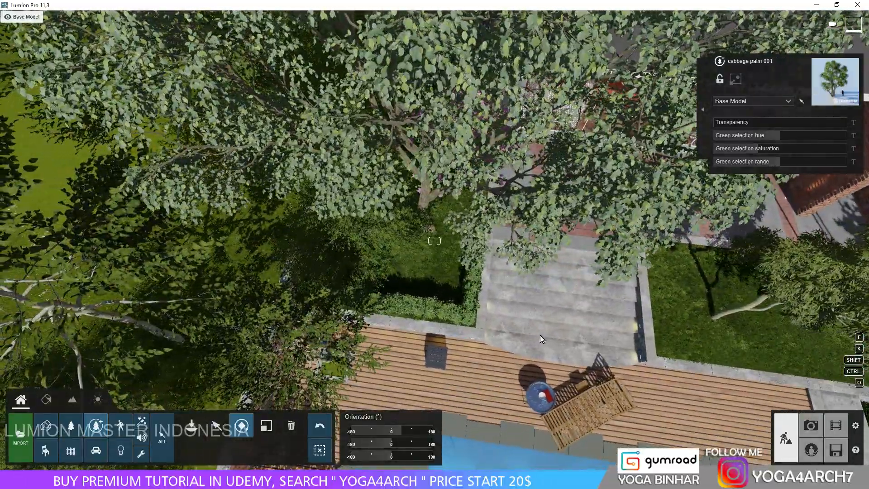
click(121, 451)
key(w)
right_drag(588, 317, 601, 279)
key(d)
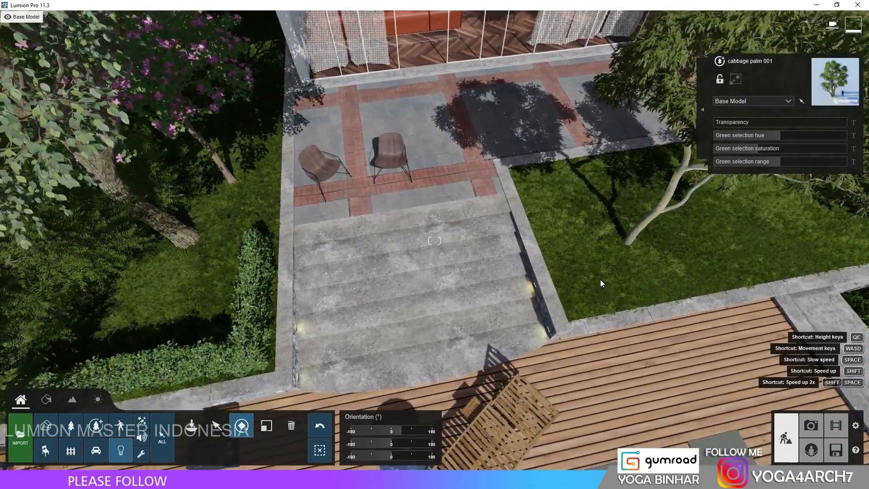
click(630, 259)
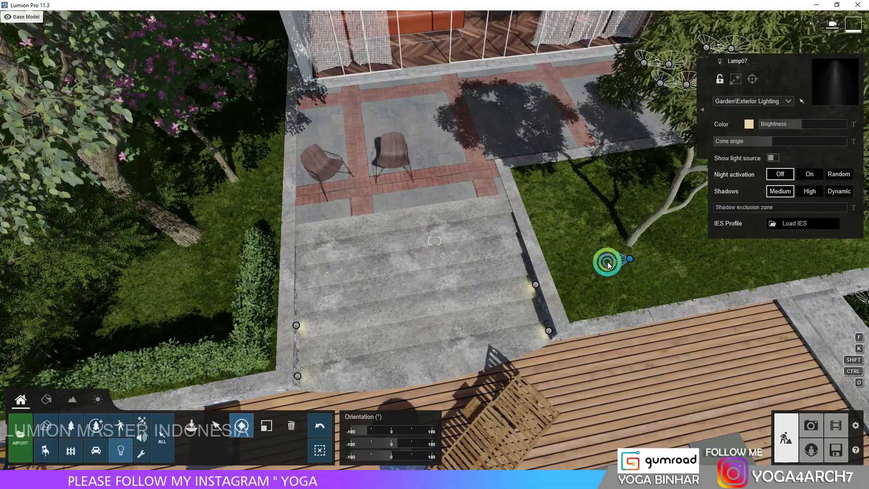
right_drag(601, 270, 601, 271)
key(w)
right_drag(526, 290, 525, 290)
key(s)
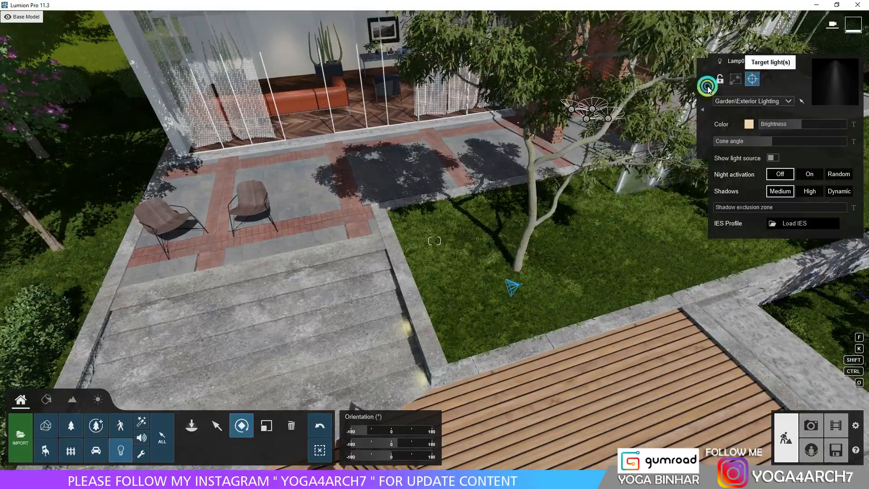
click(752, 79)
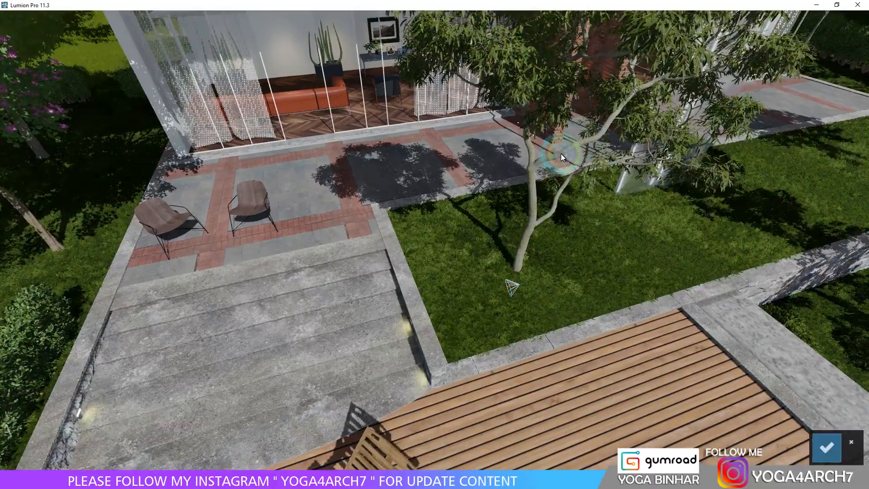
click(558, 161)
right_drag(542, 169, 543, 168)
key(w)
key(w)
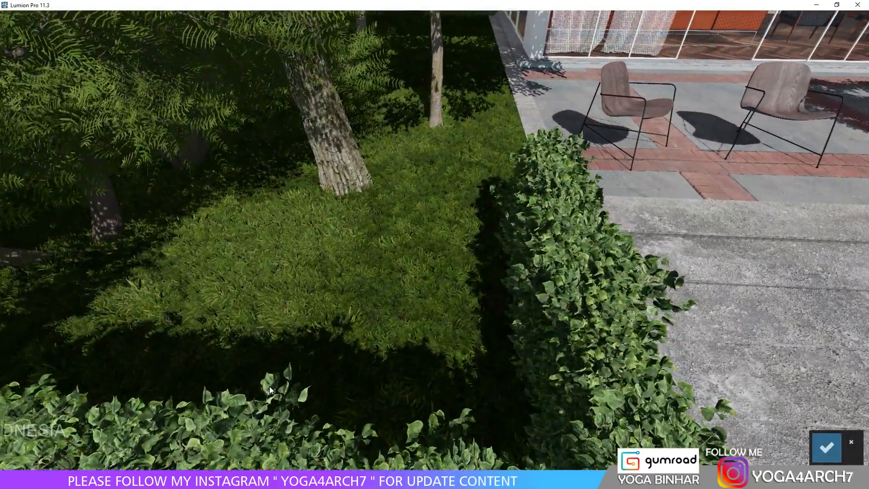
click(827, 447)
Place a spotlight on the grass behind the hedge near the large tree and aim it up along the trunk.
click(119, 452)
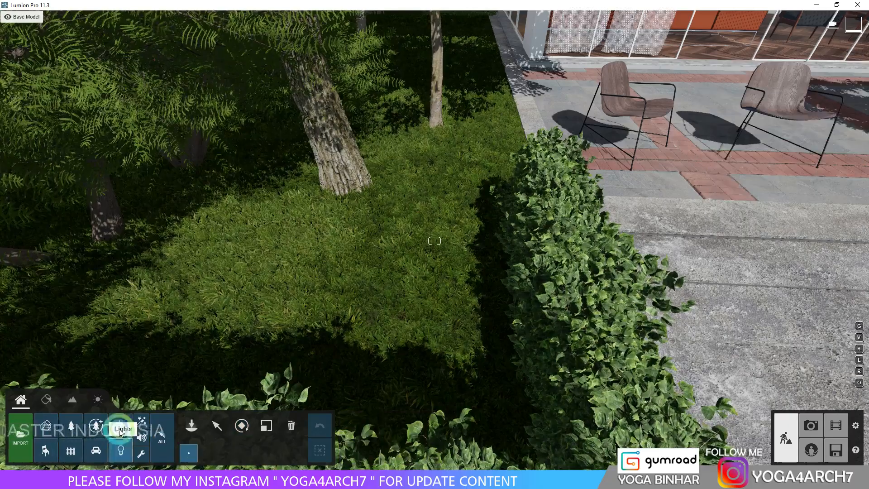
right_drag(483, 253, 478, 226)
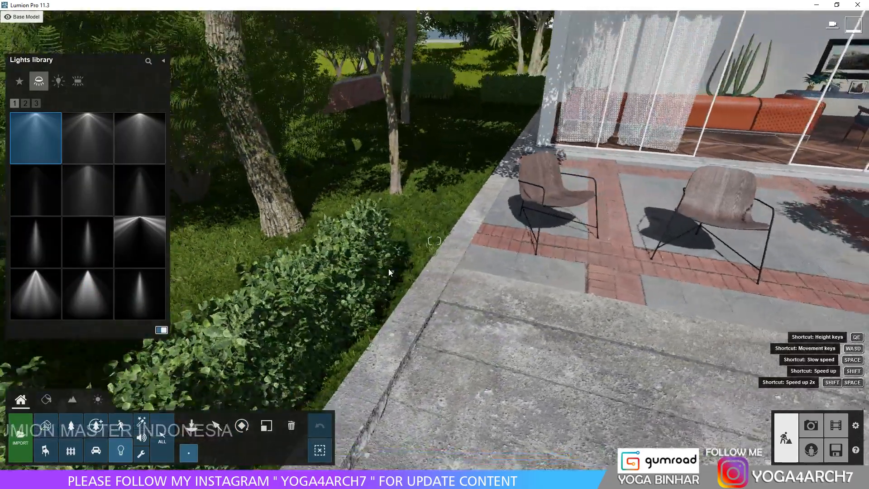
click(216, 425)
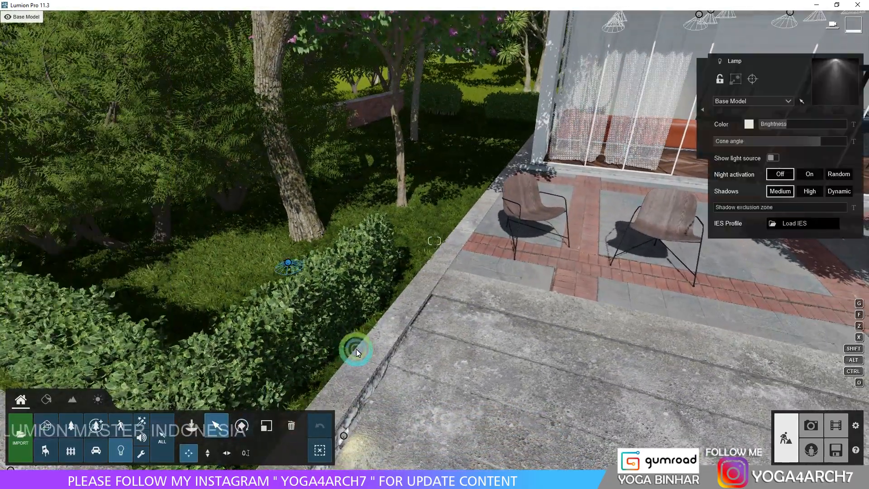
click(752, 79)
click(363, 126)
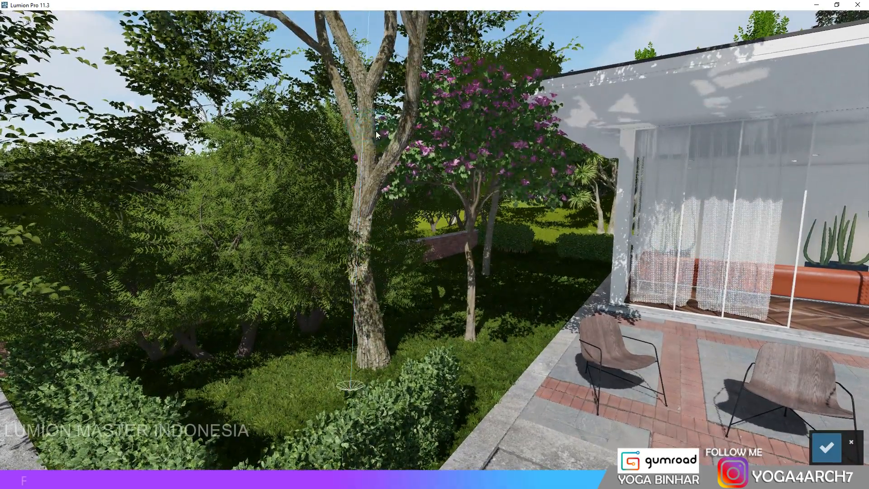
click(818, 452)
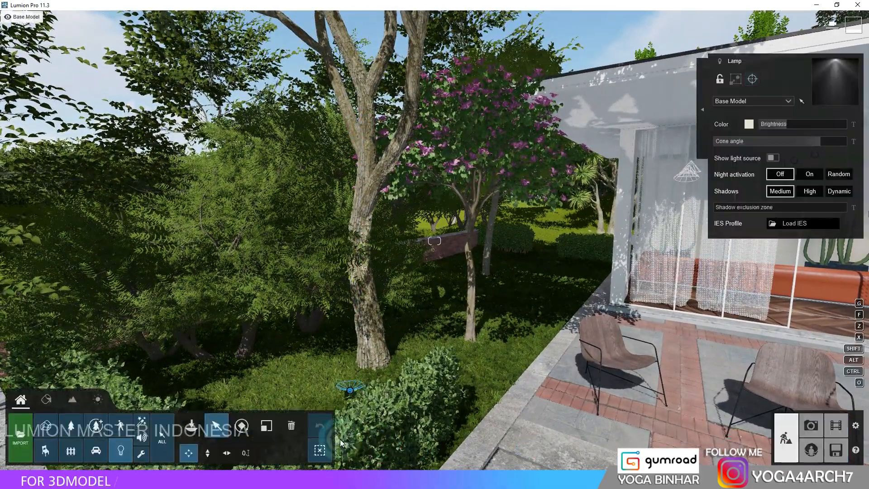
Raise the large tree's spotlight slightly, give it a pale warm yellow colour and narrower cone angle, and preview photo 12.
click(209, 453)
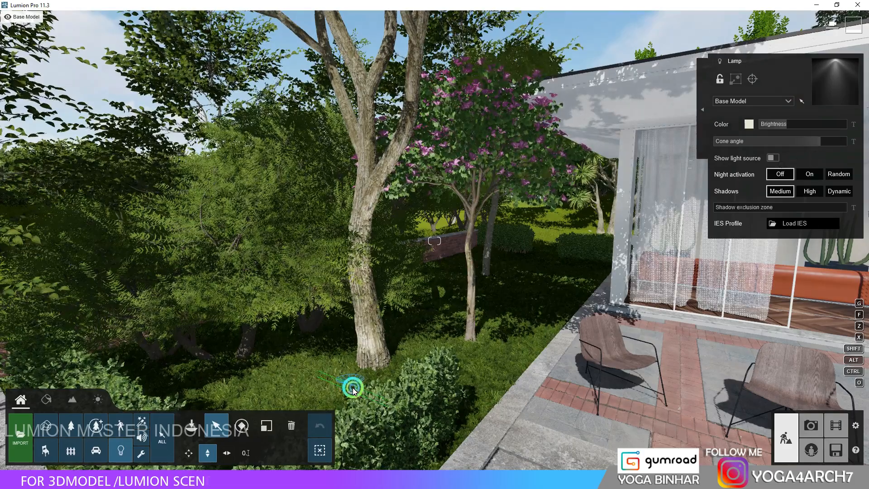
click(749, 124)
click(637, 89)
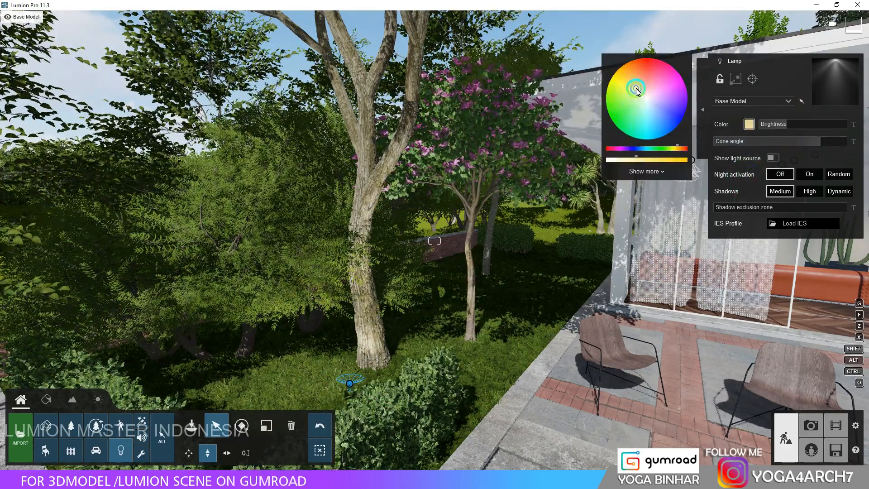
drag(809, 141, 791, 145)
click(811, 421)
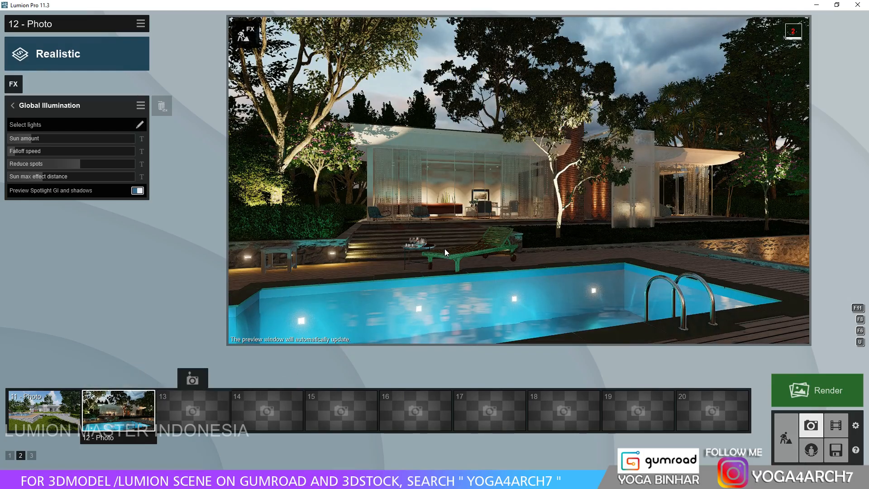
click(444, 249)
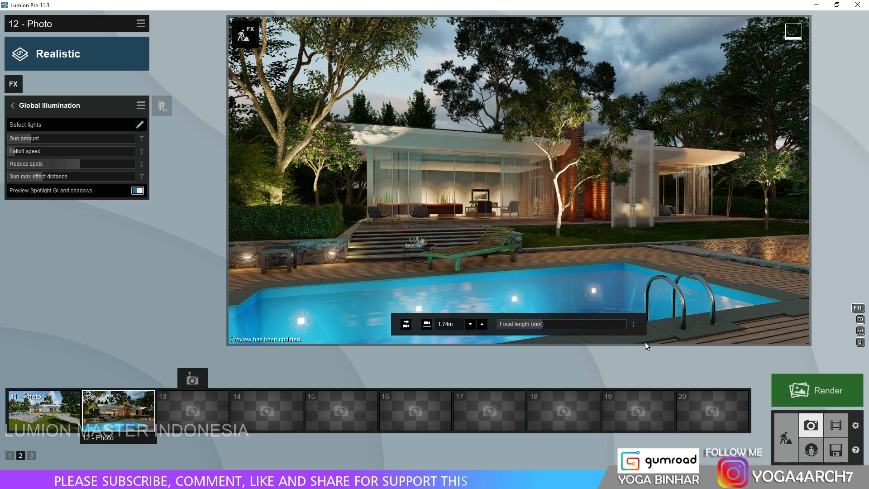
Open the omni light collection for lighting the lawn near the pink-flowering tree by the stone wall.
click(786, 437)
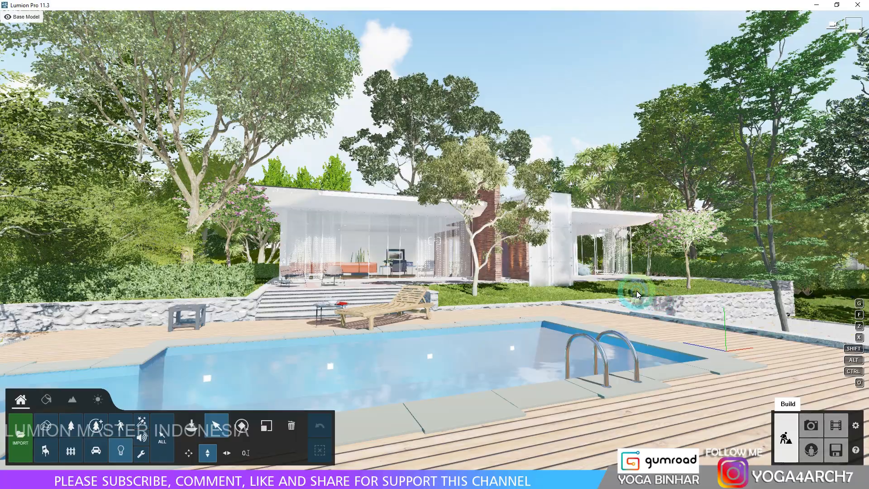
key(shift+w)
right_drag(666, 294, 609, 272)
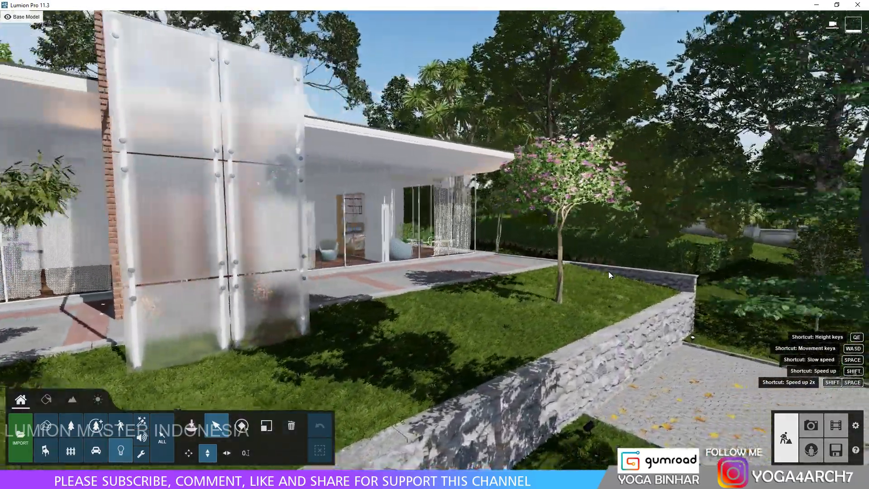
click(121, 450)
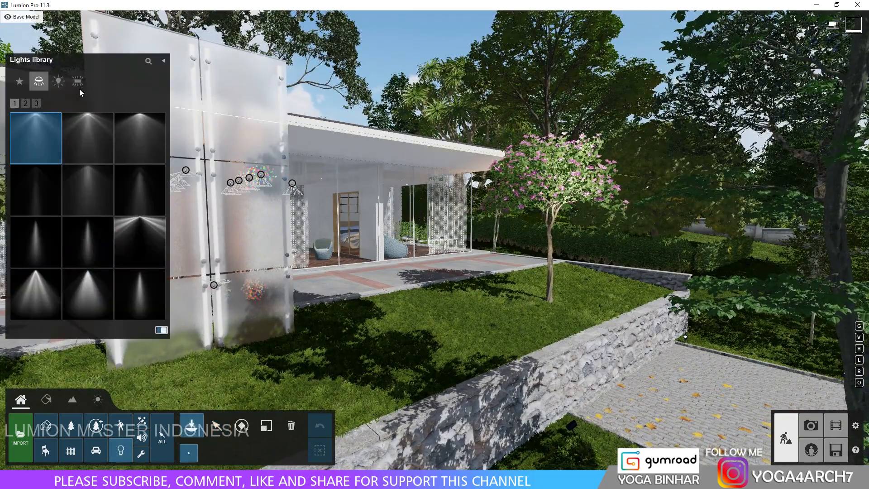
click(78, 81)
click(64, 83)
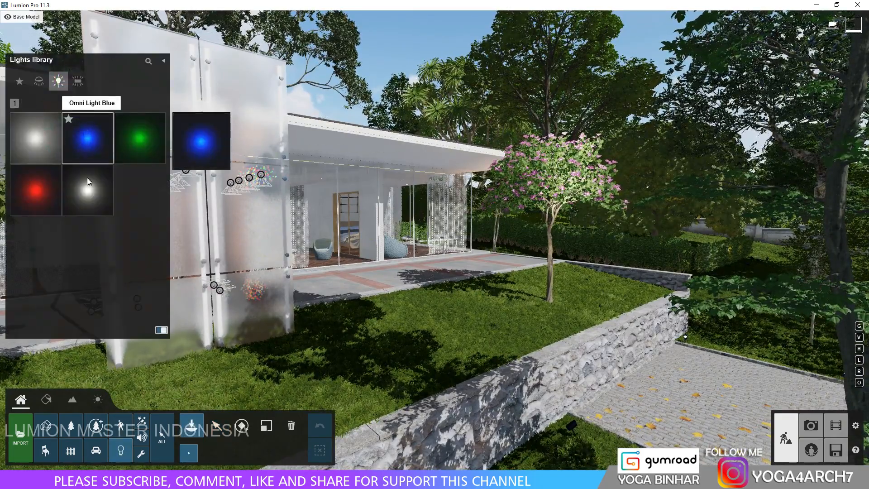
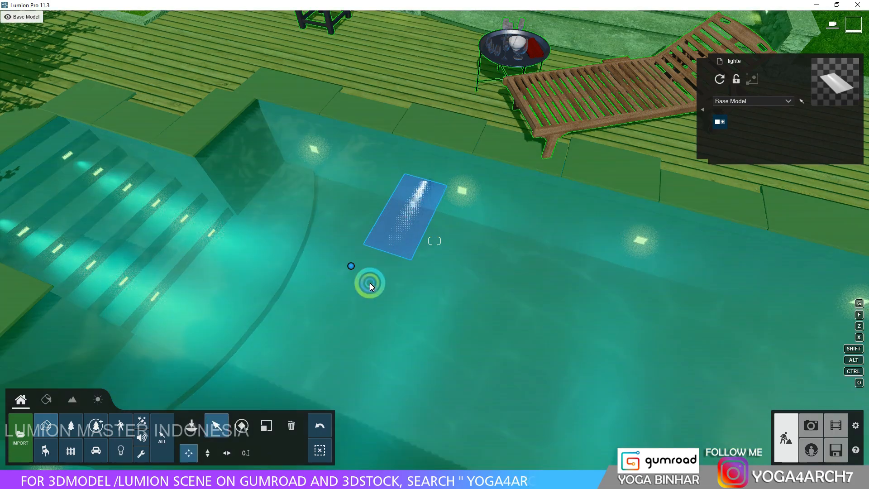
Move the light panel to the pool's corner beside the submerged steps and adjust its size.
drag(351, 265, 186, 125)
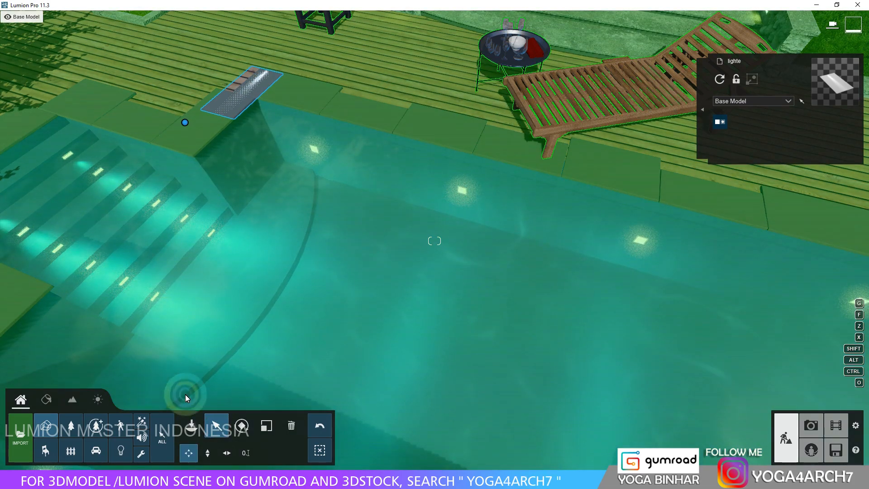
click(266, 425)
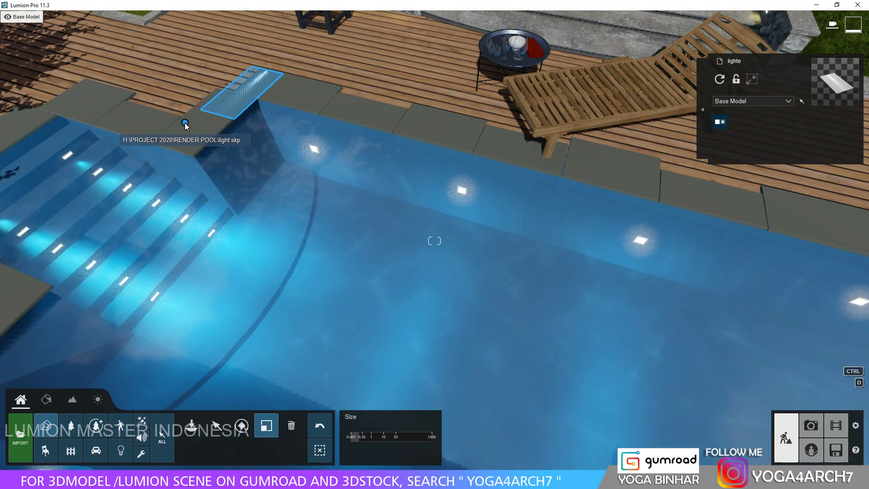
drag(185, 123, 190, 120)
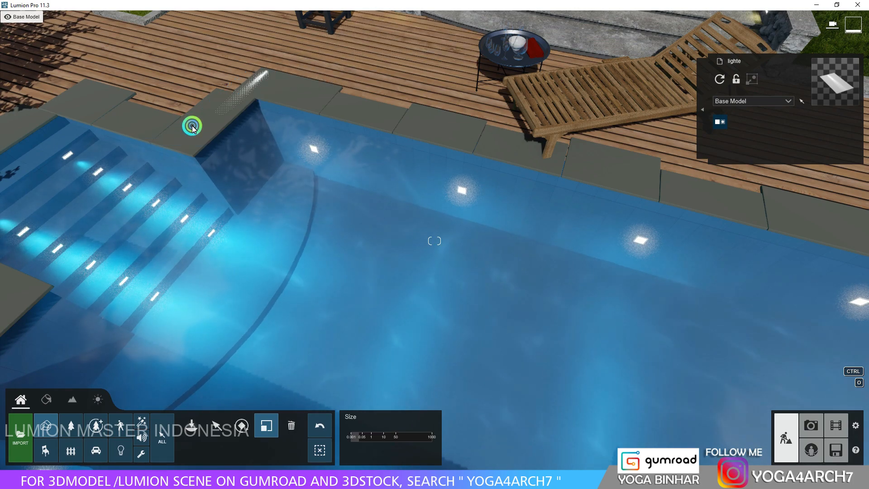
drag(198, 127, 199, 127)
right_drag(240, 141, 259, 127)
Position the light panel in the pool's far corner, square against the wall beside the submerged steps.
click(217, 425)
drag(142, 171, 95, 327)
right_drag(370, 270, 390, 243)
drag(353, 226, 329, 244)
right_drag(425, 194, 427, 191)
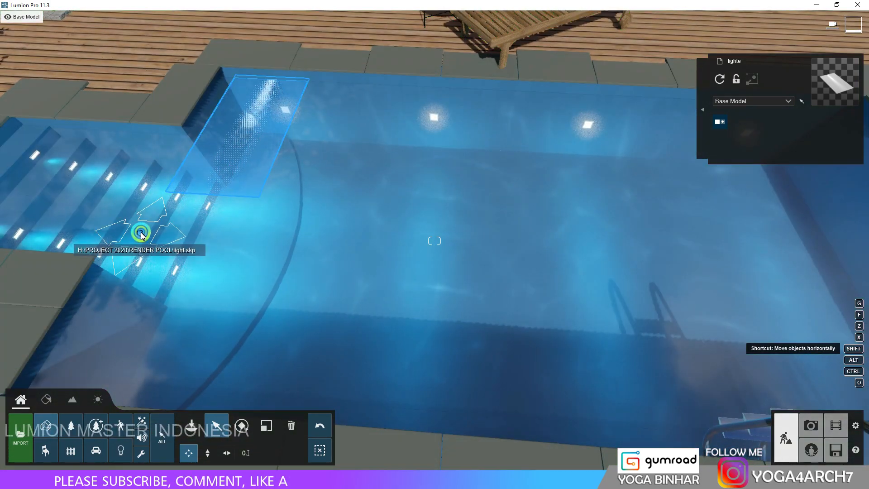
Copy the light panel along the pool's far wall so each of the four wall lamps has a panel.
drag(140, 233, 357, 247)
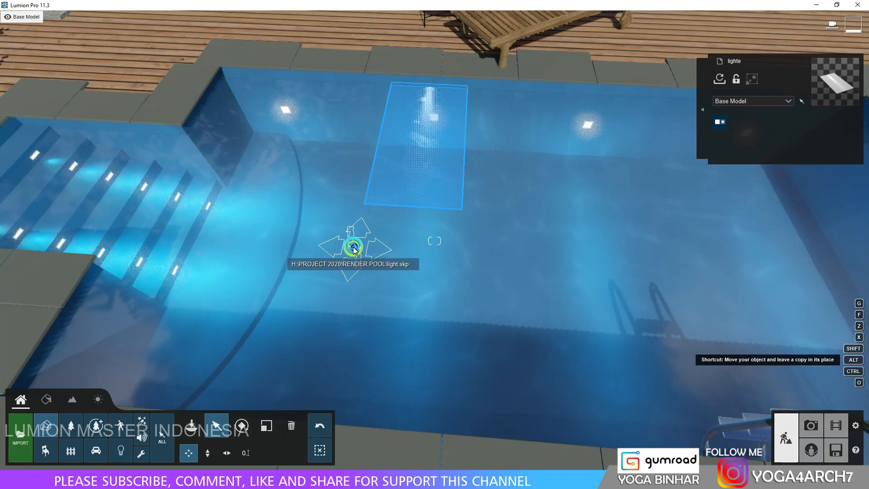
drag(356, 249, 588, 259)
right_drag(556, 260, 522, 259)
alt+drag(481, 244, 656, 190)
right_drag(656, 190, 530, 210)
Place four light panels along the pool's opposite wall facing inward, and adjust the one nearest the submerged steps.
key(s)
key(d)
key(s)
alt+drag(464, 343, 269, 148)
click(241, 425)
click(216, 425)
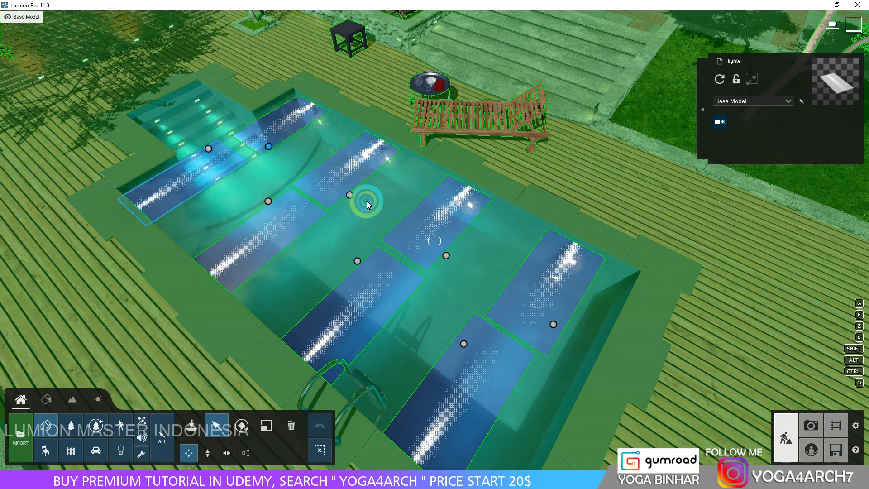
right_drag(259, 229, 263, 230)
key(a)
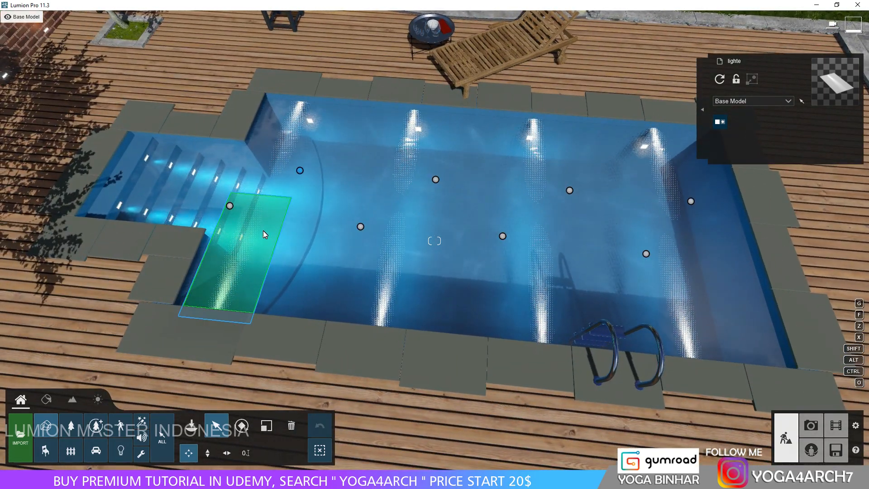
Select all eight light panels in the pool and lower them together.
ctrl+drag(173, 155, 749, 292)
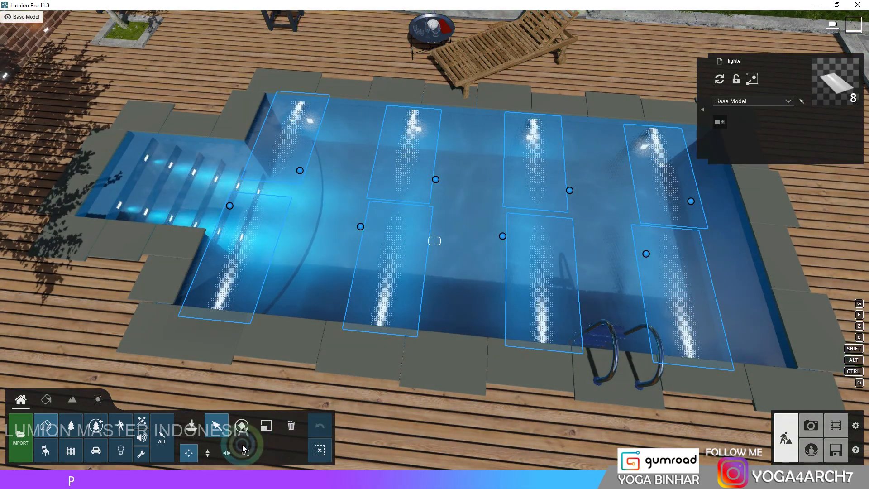
click(211, 453)
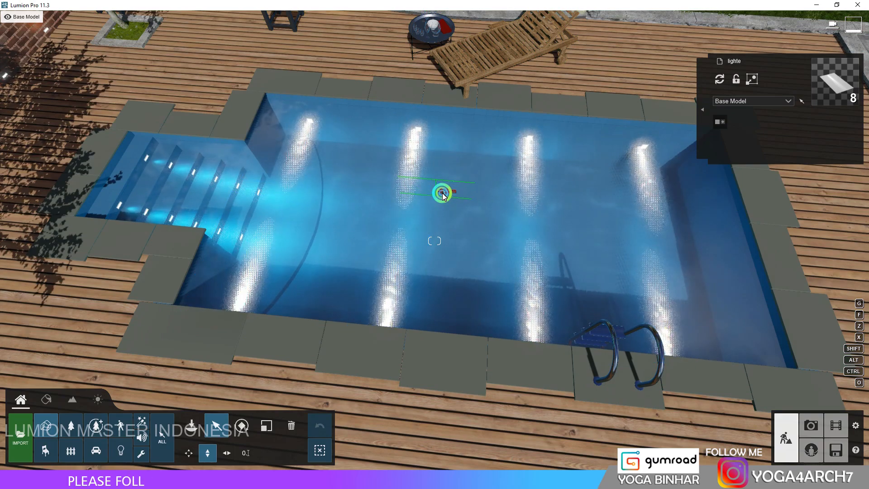
drag(444, 195, 447, 193)
right_drag(447, 193, 428, 146)
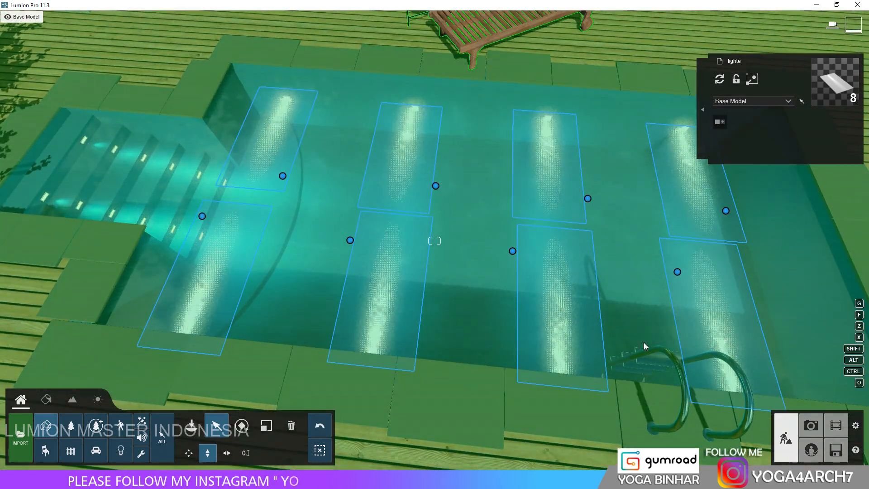
Nudge individual light panels horizontally to line them up with the far wall lamps and the near corner beside the steps.
right_drag(645, 345, 558, 284)
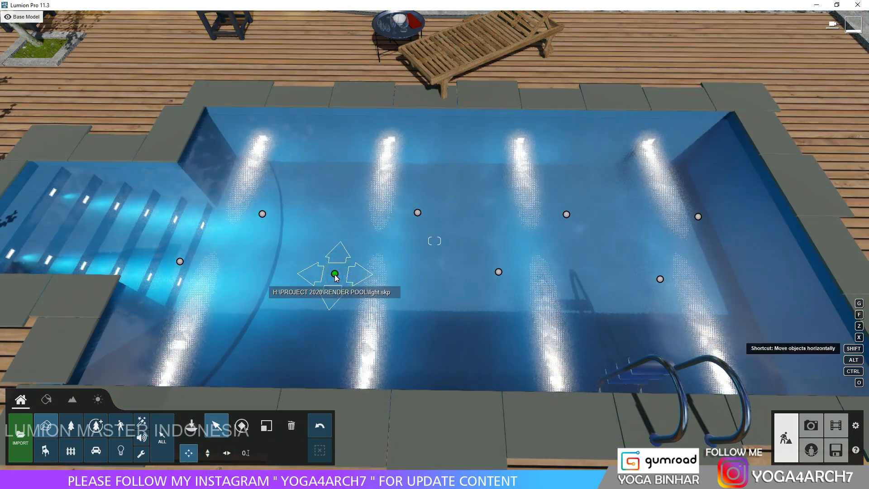
click(336, 273)
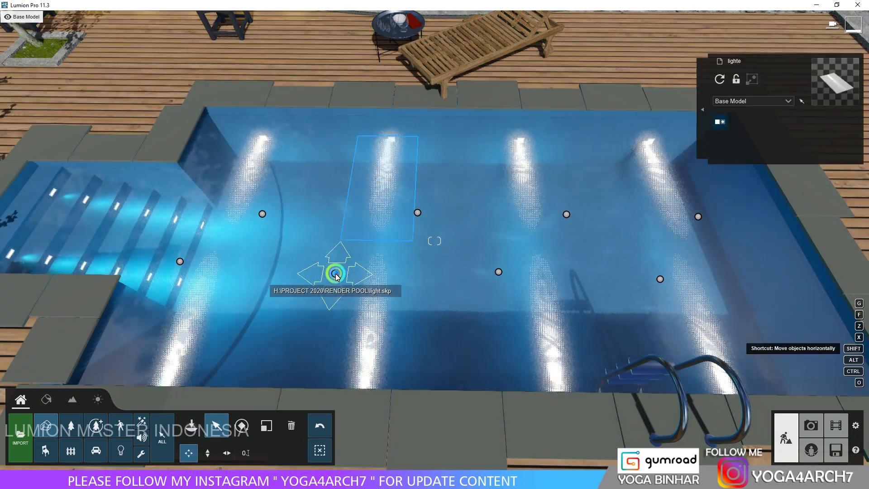
drag(341, 273, 339, 275)
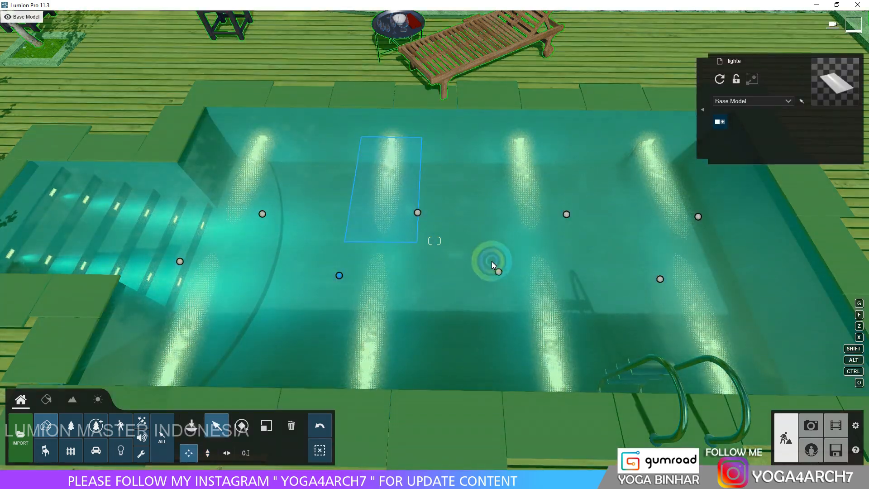
click(660, 279)
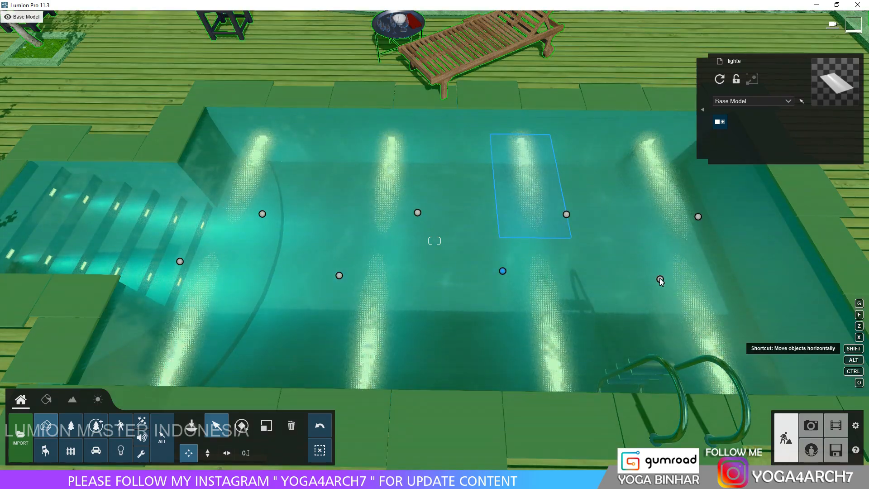
drag(662, 278, 665, 277)
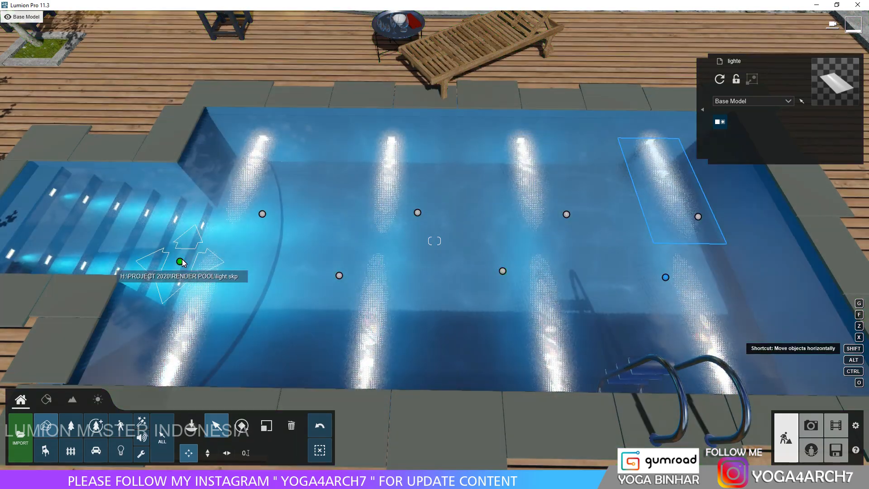
drag(182, 260, 181, 265)
Restore photo 12's camera and preview the pool lighting with its effects.
click(811, 426)
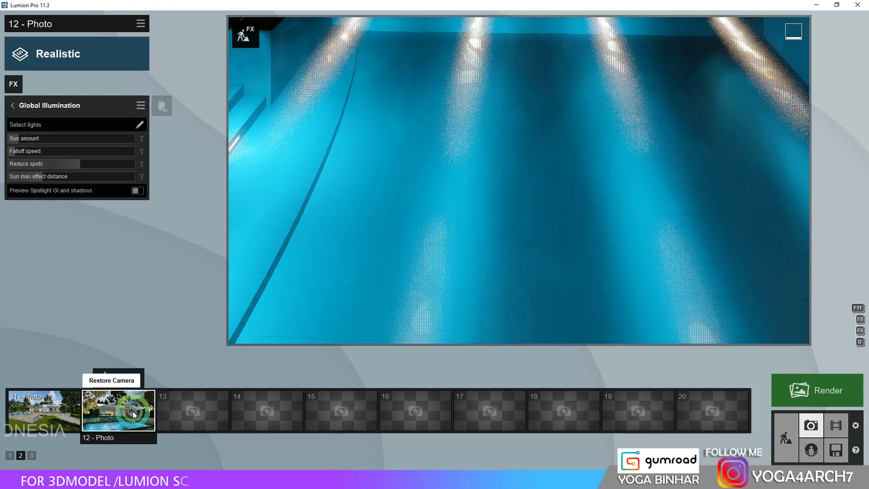
click(132, 411)
click(552, 272)
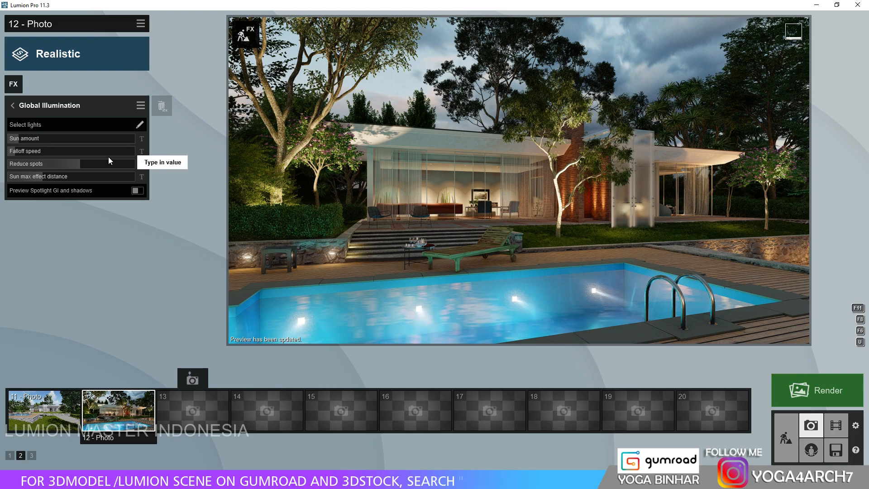
Reduce Limit high and slightly raise Vibrance in photo 12's Color Correction, and open the Reflection effect's settings.
click(12, 106)
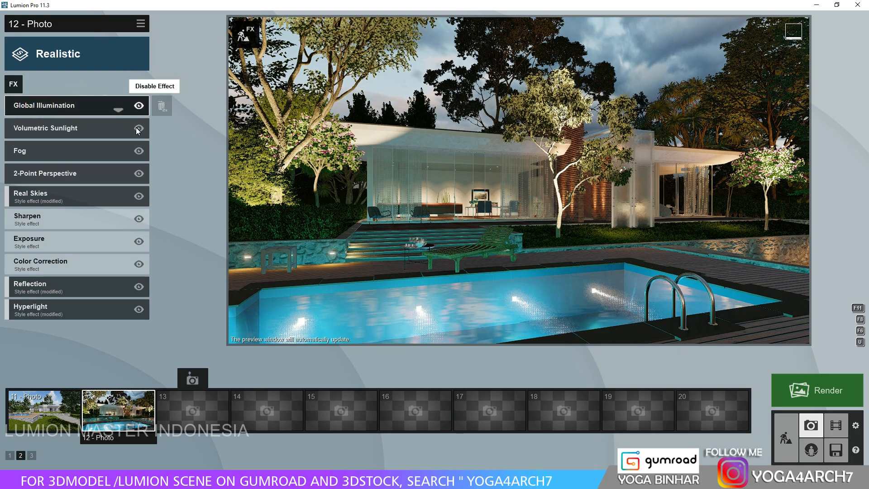
click(81, 262)
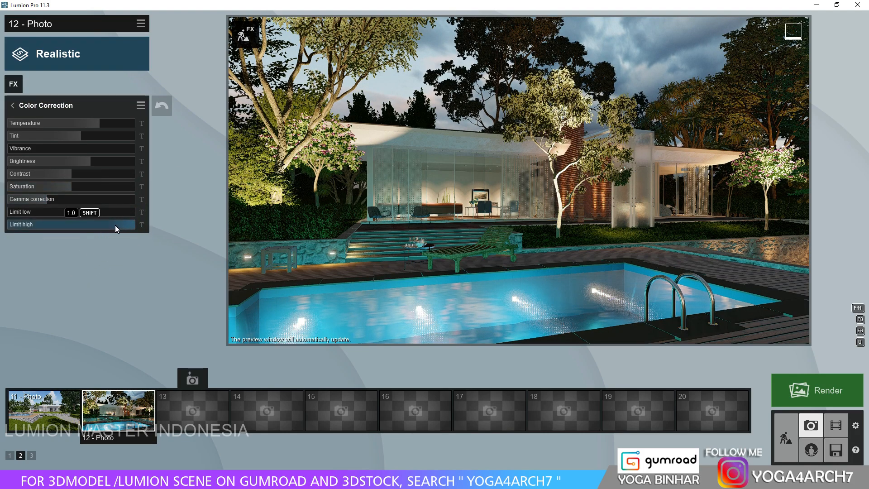
click(114, 225)
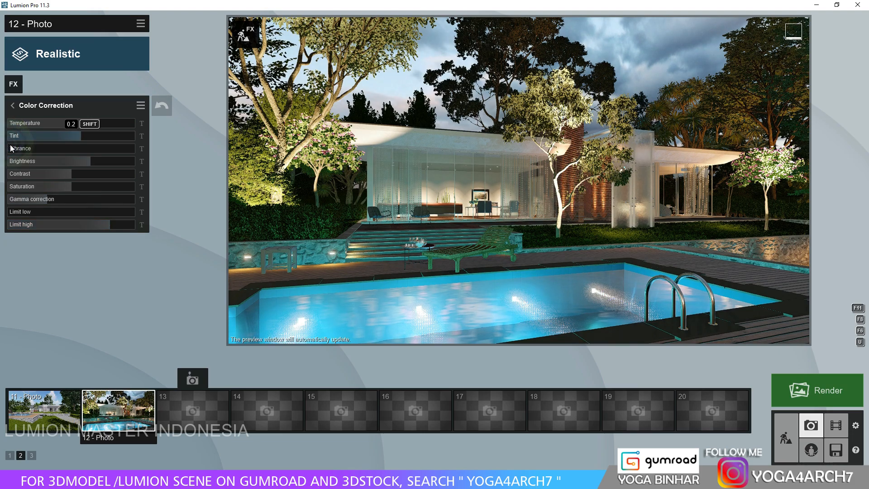
click(25, 149)
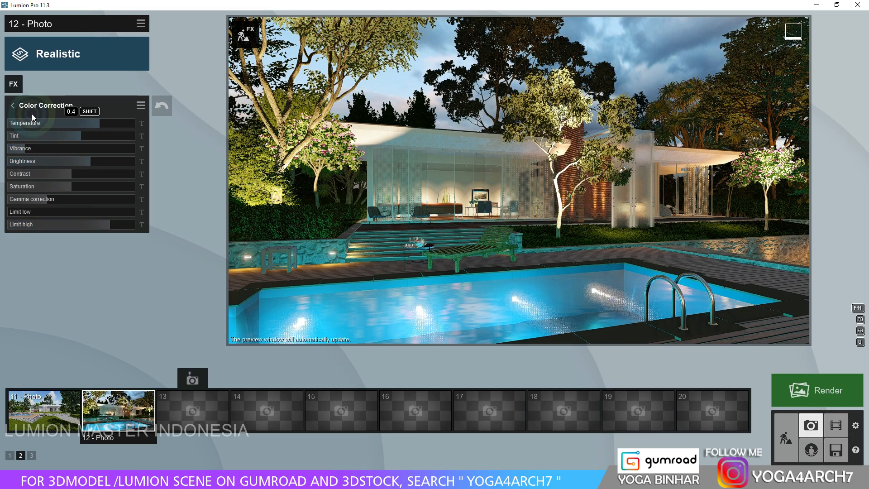
click(17, 211)
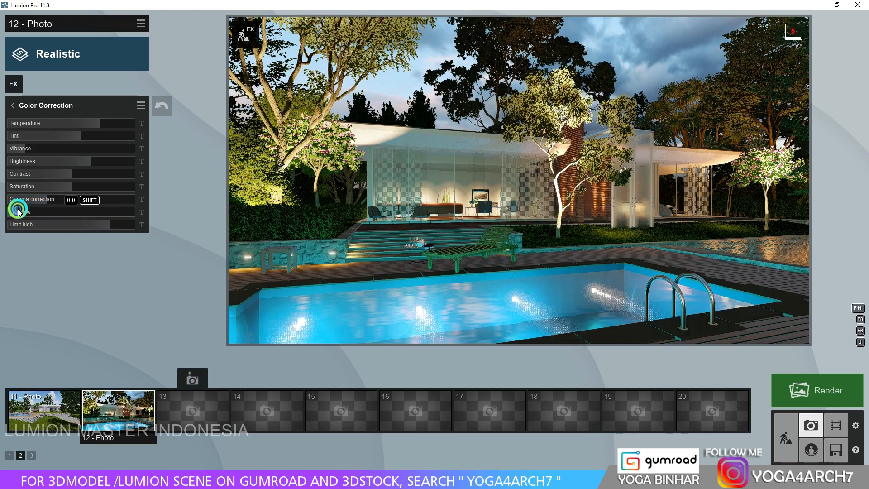
click(11, 108)
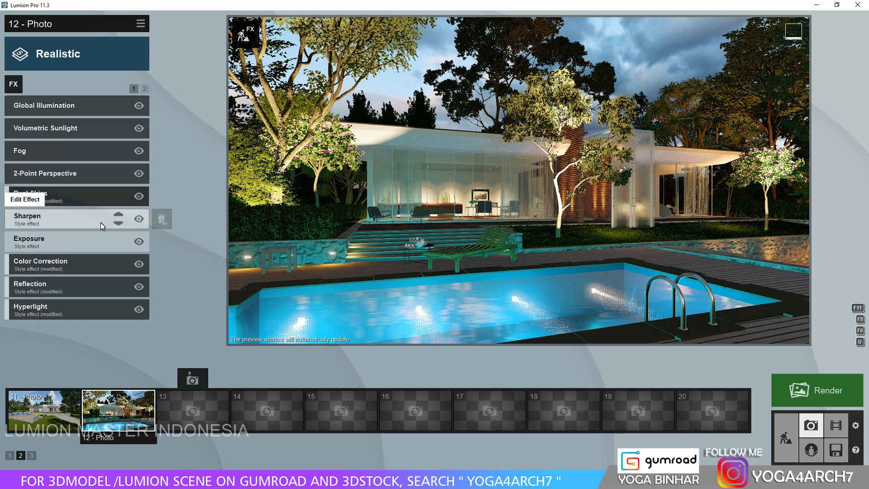
click(39, 286)
click(140, 193)
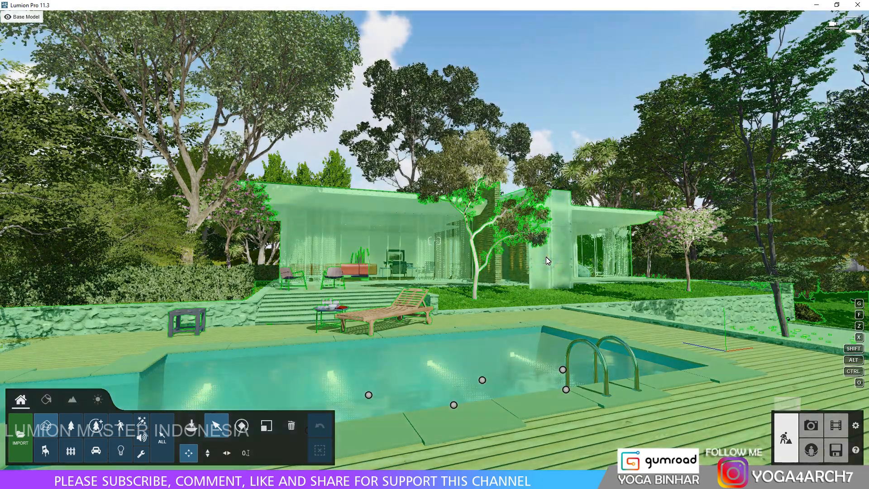
Apply the indoor Marble 015 1024 material to the stone coping around the pool.
right_drag(546, 257, 544, 256)
key(w)
click(52, 400)
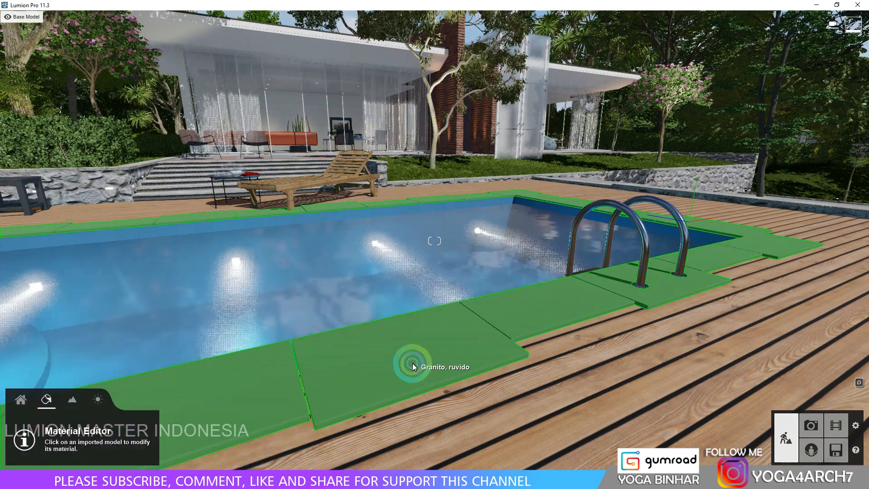
click(411, 363)
click(60, 165)
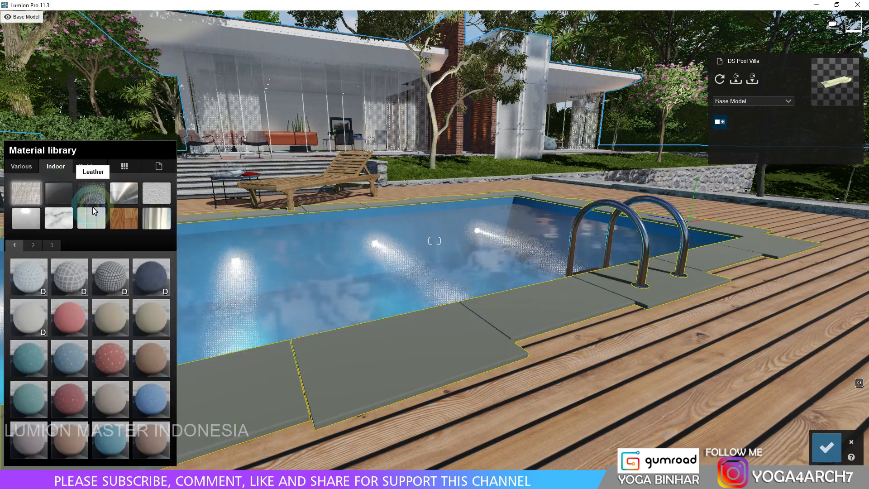
click(59, 219)
click(164, 398)
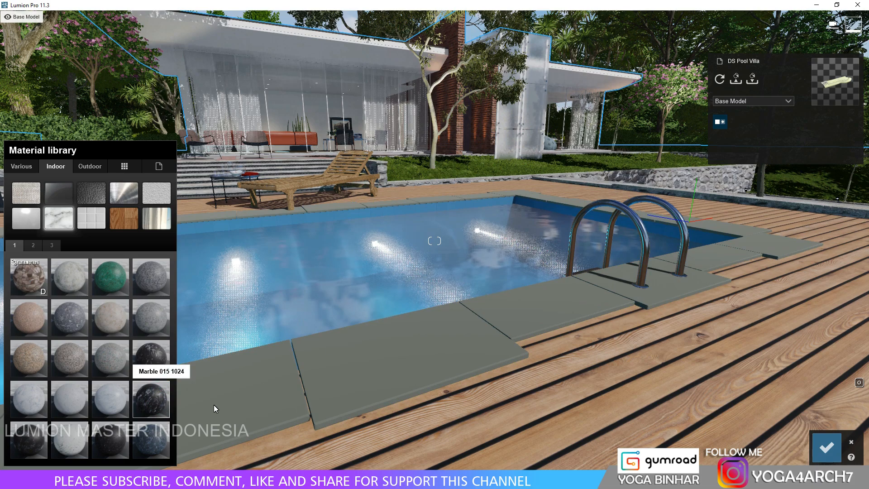
click(294, 357)
Try several outdoor wood materials on the pool deck, including light striped planks and a knotty brown wood.
click(585, 377)
click(35, 216)
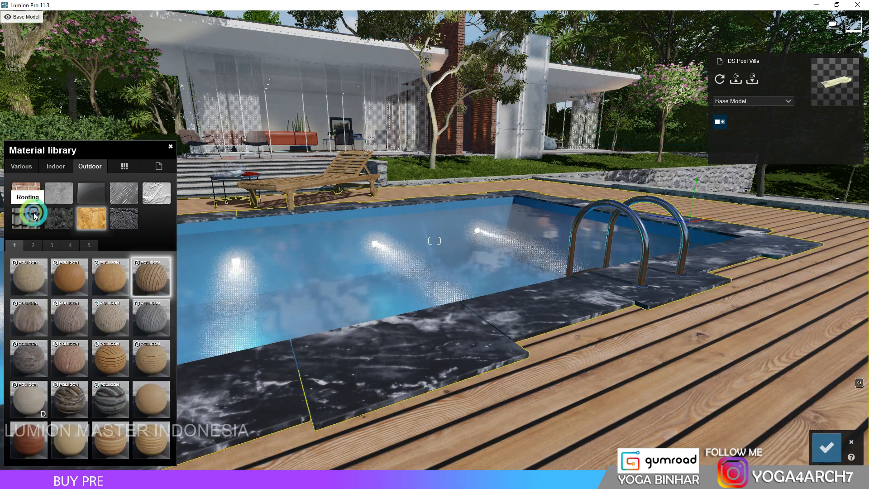
click(114, 444)
right_drag(380, 352, 434, 385)
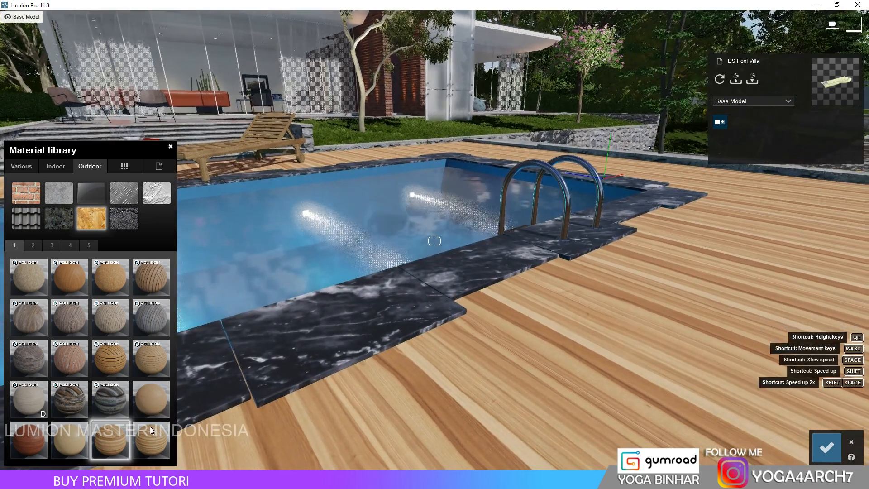
click(38, 245)
click(33, 445)
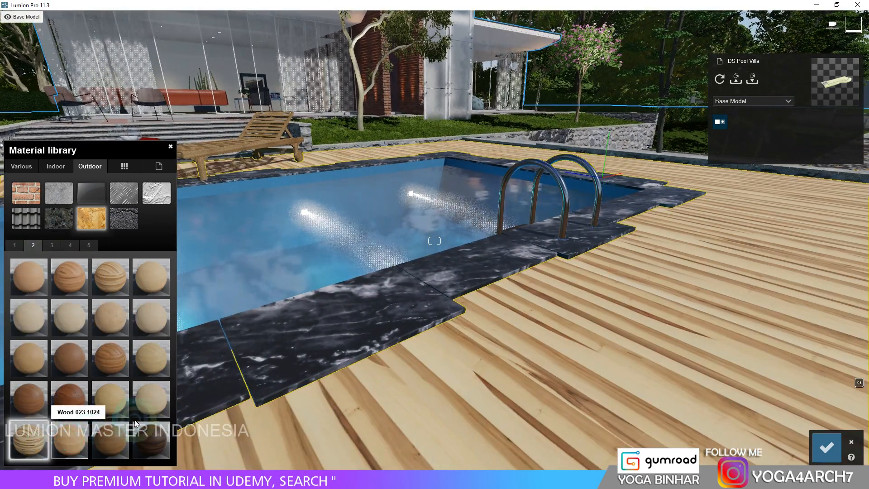
scroll(180, 390, down, 2)
click(54, 246)
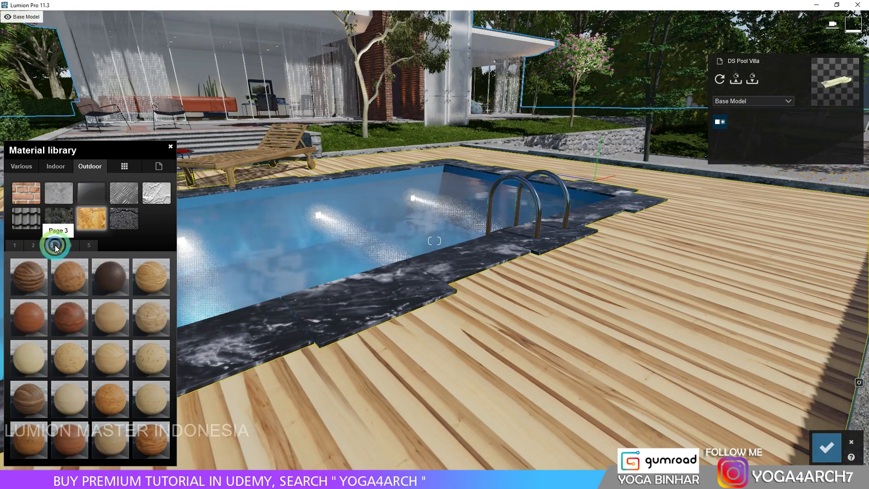
click(71, 279)
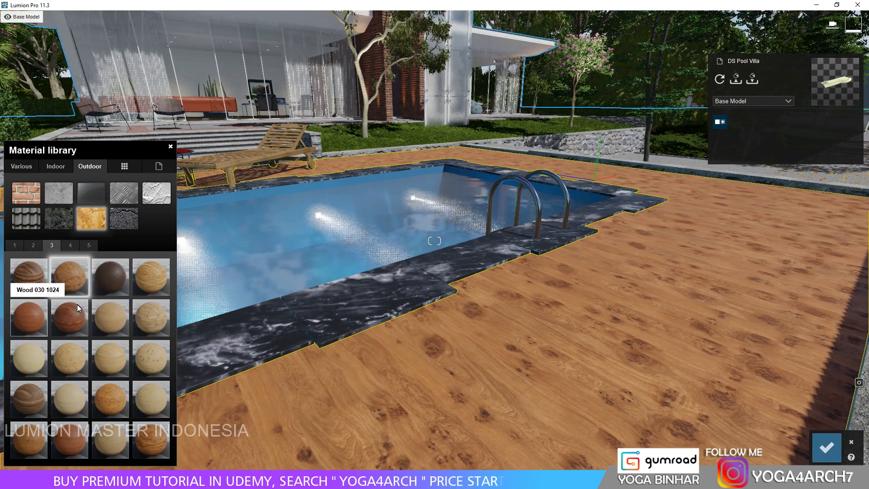
Try the outdoor Wood Floor 050 1024 and several Wood Siding 2048 materials, including 007 and 008, on the pool deck.
click(68, 249)
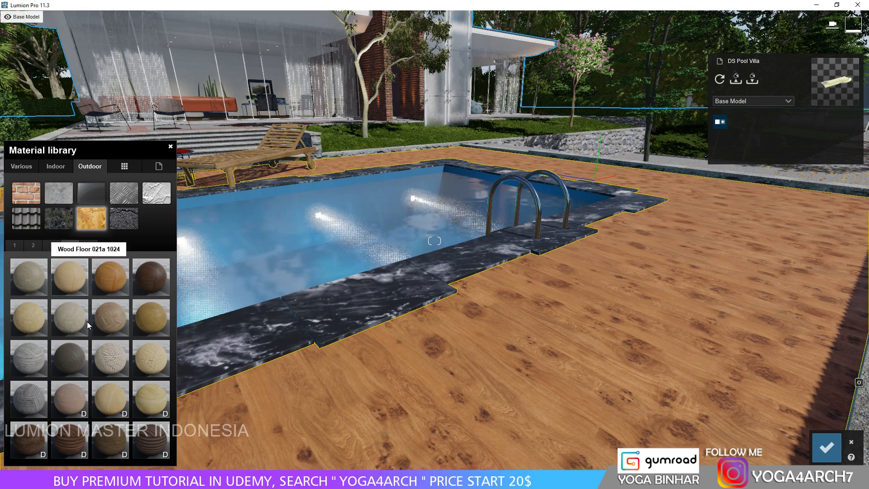
click(113, 362)
click(46, 393)
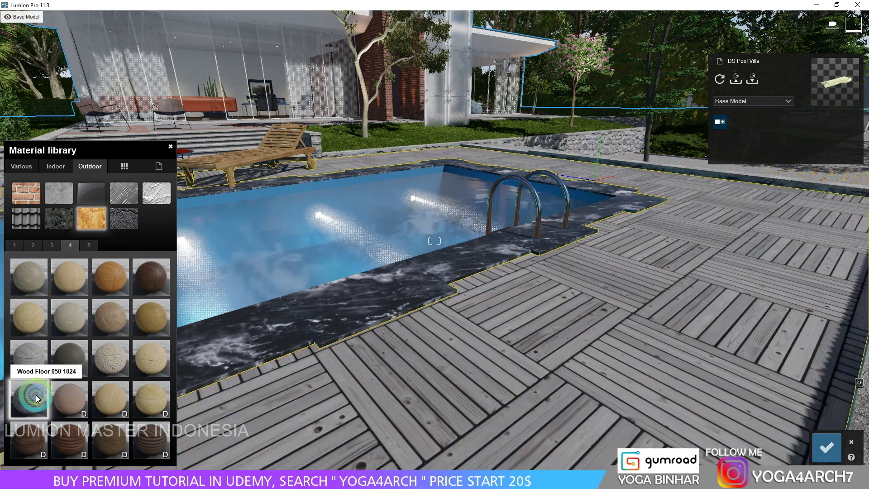
click(50, 245)
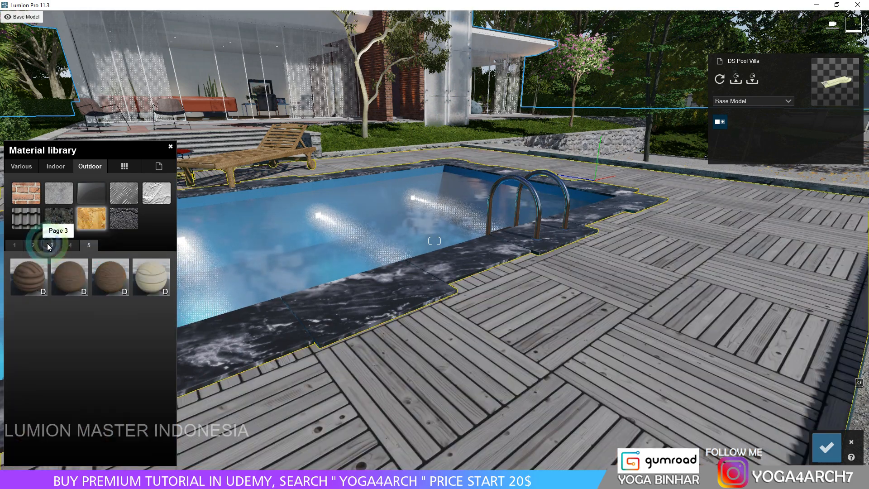
click(34, 275)
click(65, 276)
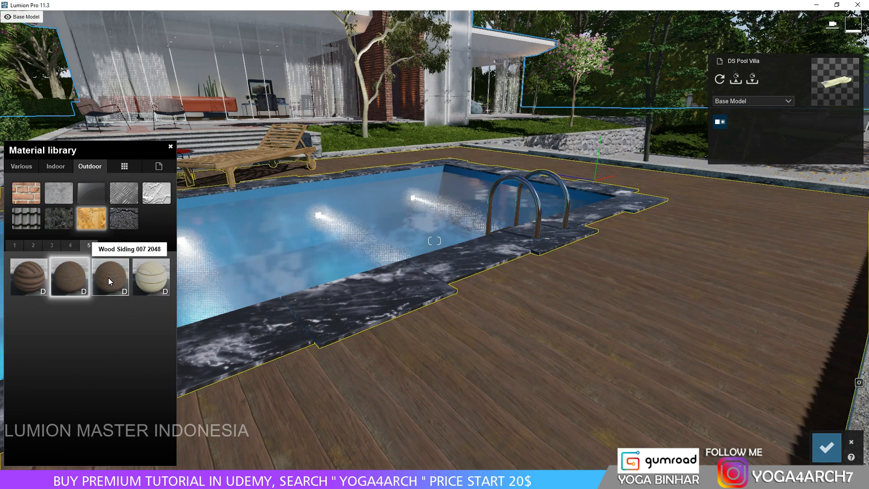
click(109, 278)
click(152, 277)
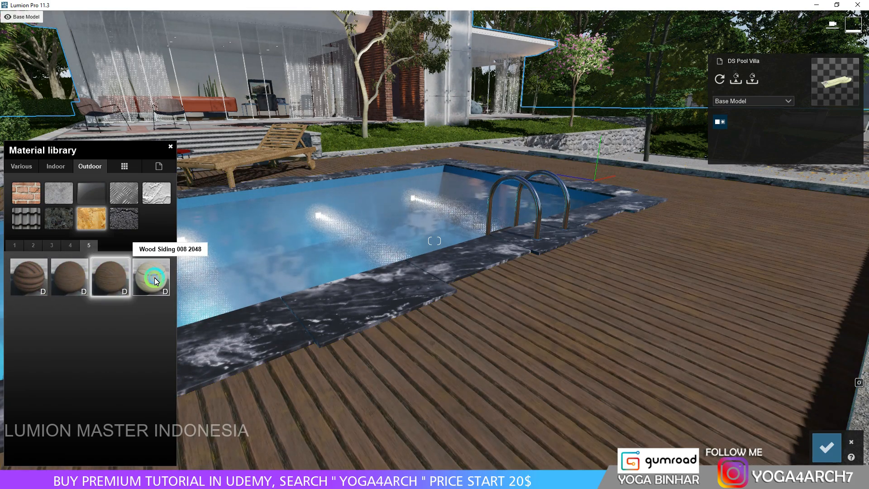
Apply the outdoor wood material Polii Wood PlanksWorn 20 3k to the pool deck after trying the chipboard alternative.
click(15, 245)
click(39, 265)
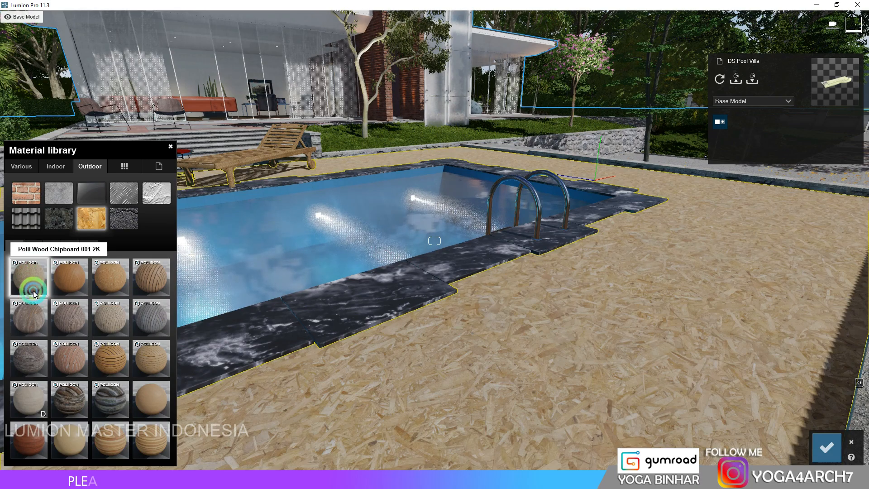
click(29, 320)
click(106, 322)
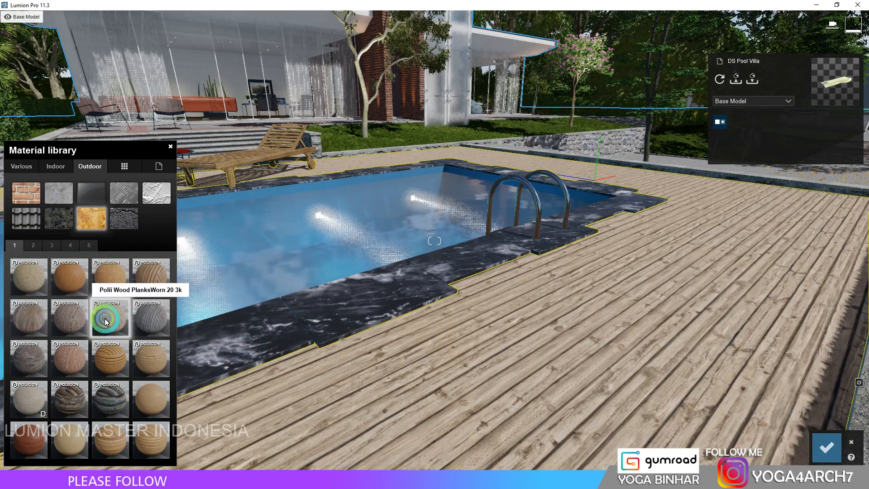
Raise the deck wood's Reflectivity, save the material change, and preview the result in photo 12.
right_drag(357, 288, 358, 288)
click(569, 395)
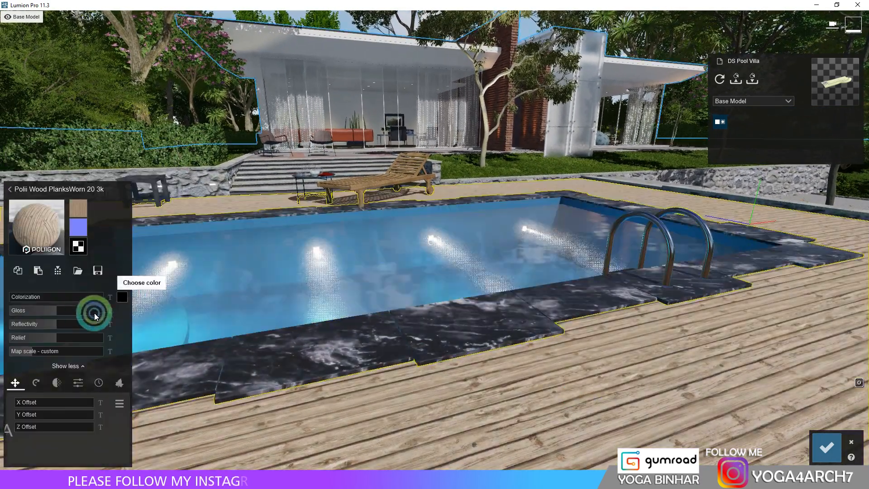
click(67, 323)
drag(67, 322, 78, 324)
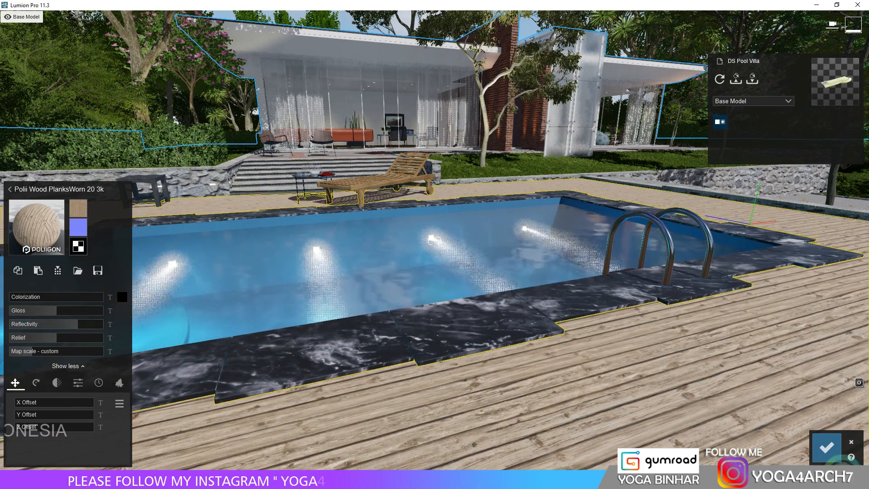
click(835, 444)
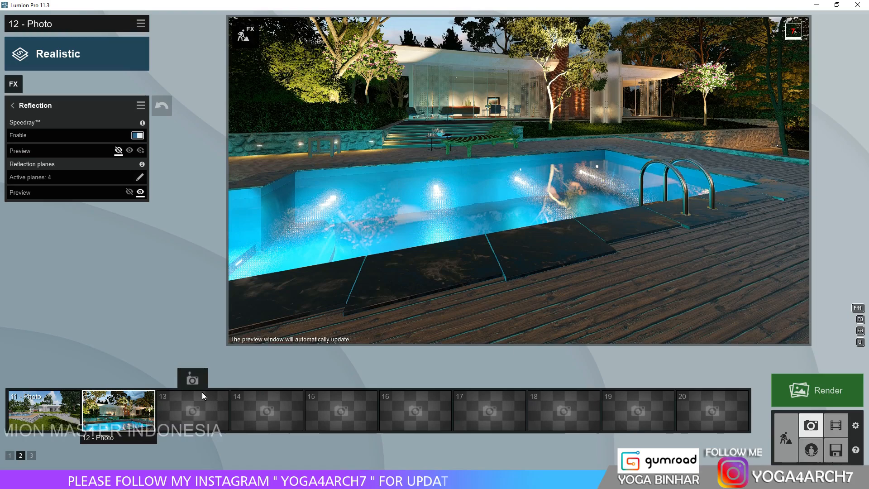
click(135, 413)
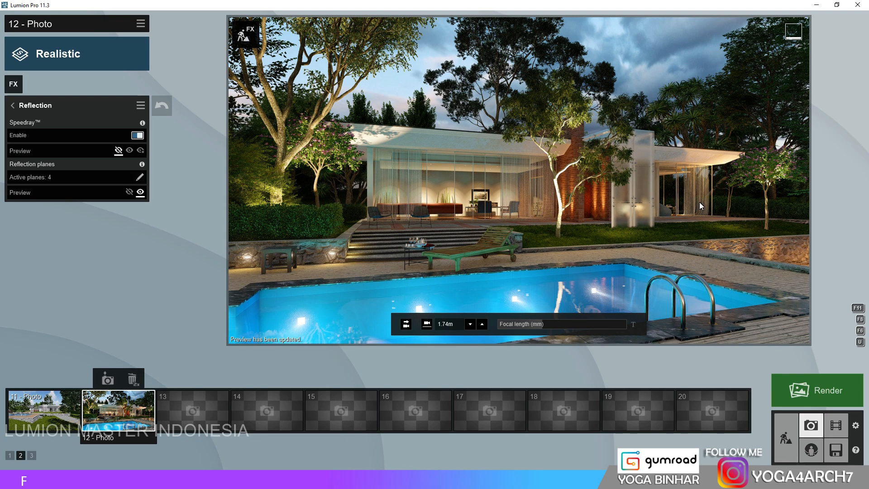
click(13, 106)
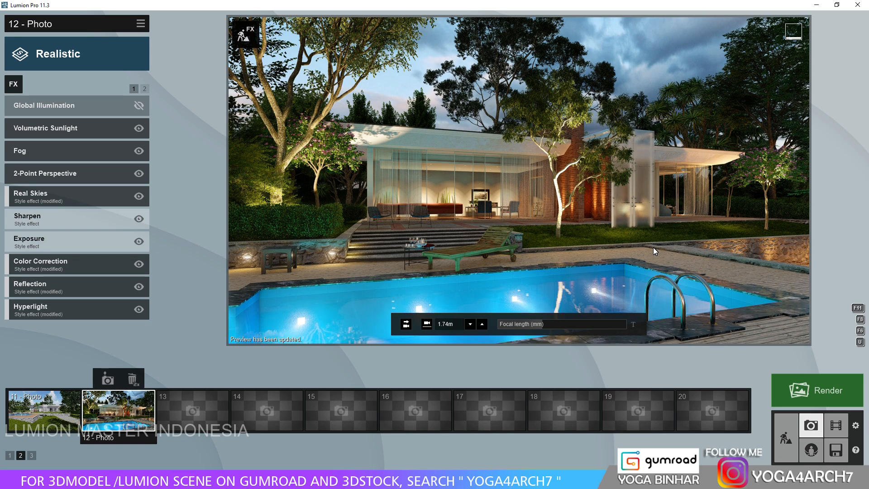
Lower the pool water's wave scale, raise its caustics scale, set Foam to 0.1, and save the material.
click(786, 438)
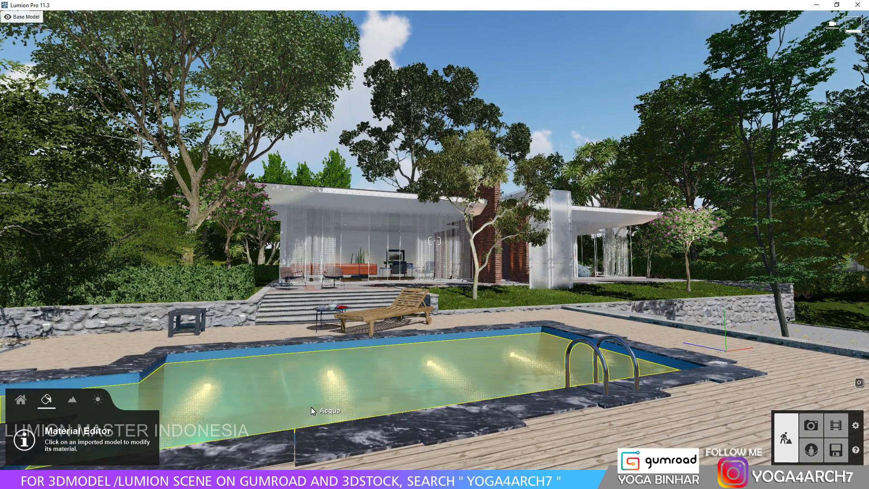
click(311, 405)
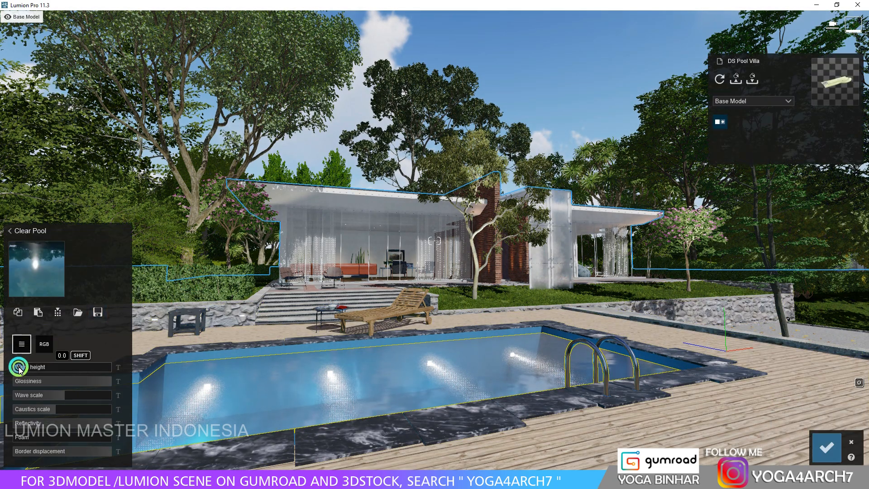
drag(54, 397, 31, 398)
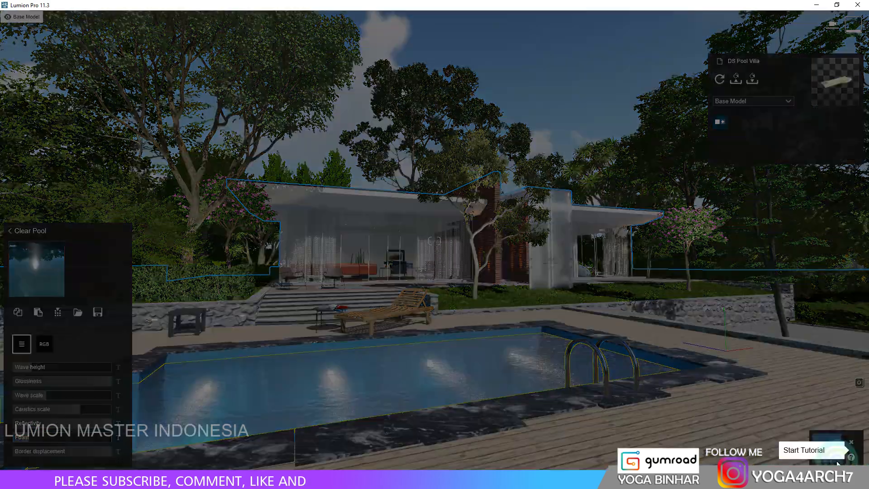
click(837, 464)
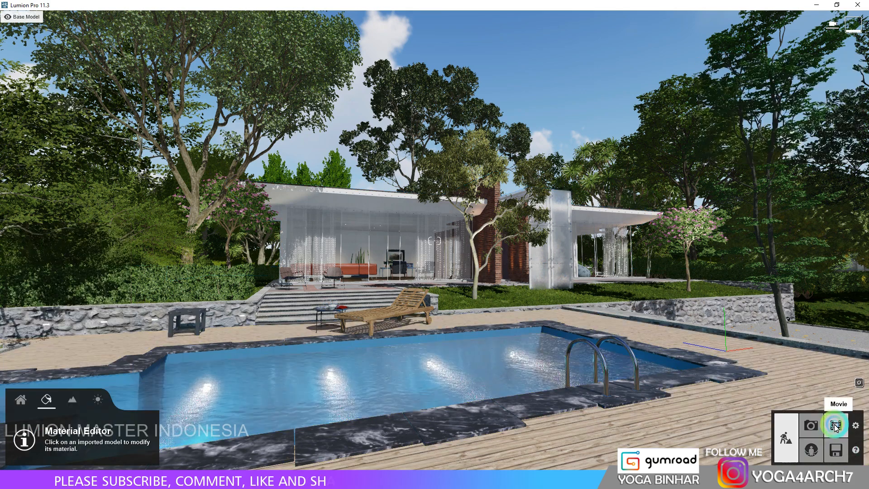
Preview the adjusted pool water in photo 12, and disable the Volumetric Sunlight effect with a refreshed preview.
click(818, 424)
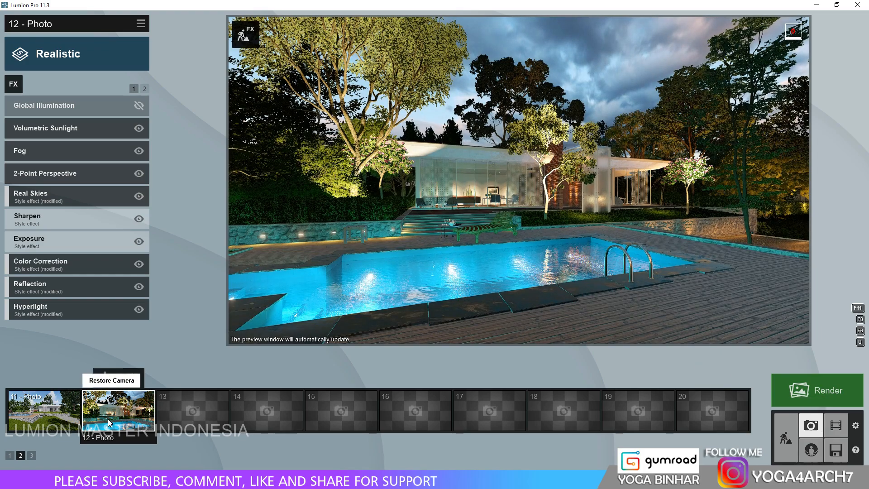
click(109, 421)
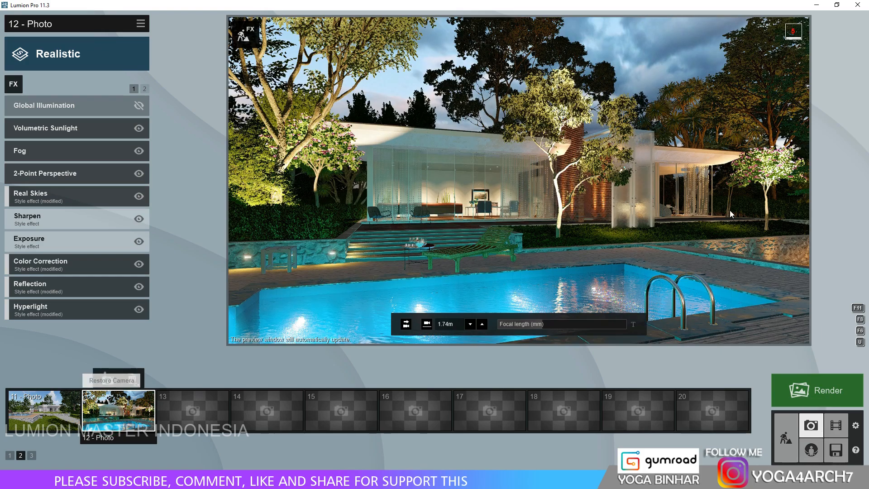
click(730, 210)
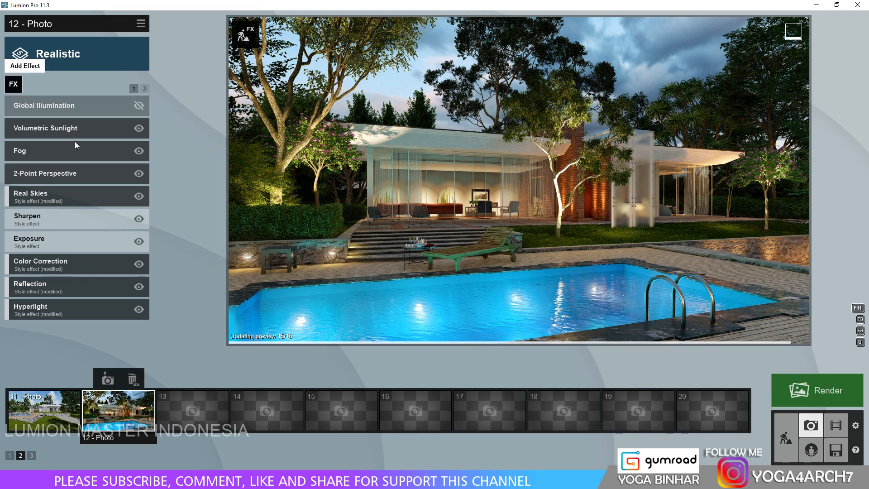
click(144, 130)
click(495, 209)
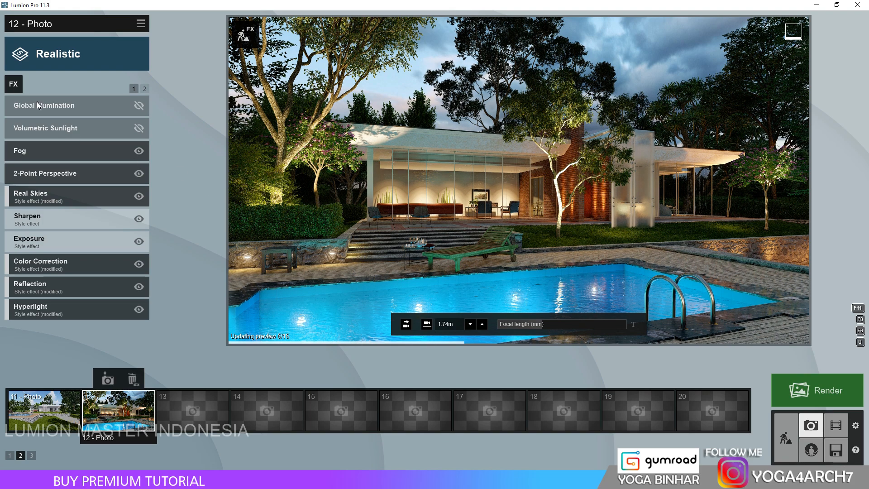
Turn off Enable in preview for photo 12's Hyperlight effect and refresh the preview.
click(18, 85)
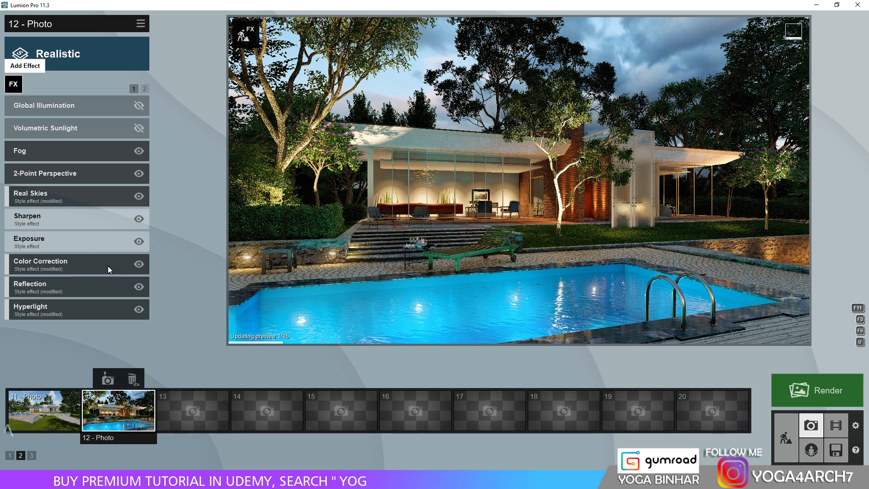
click(107, 266)
click(90, 306)
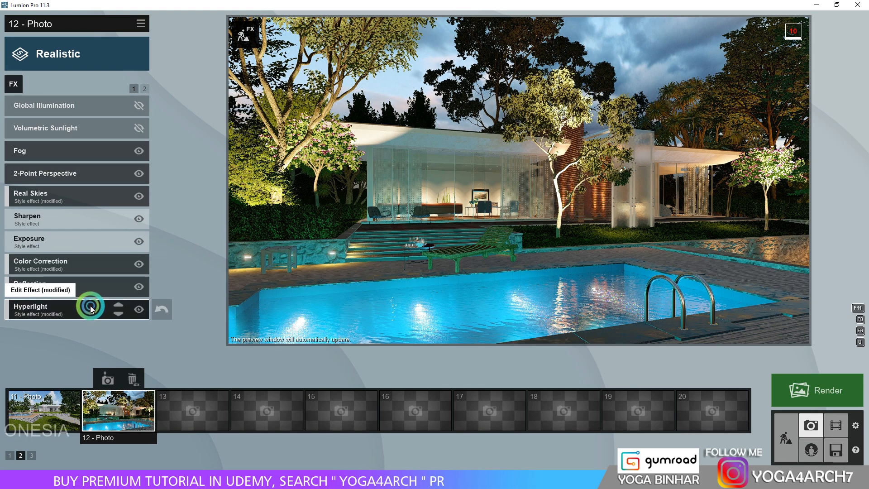
click(137, 137)
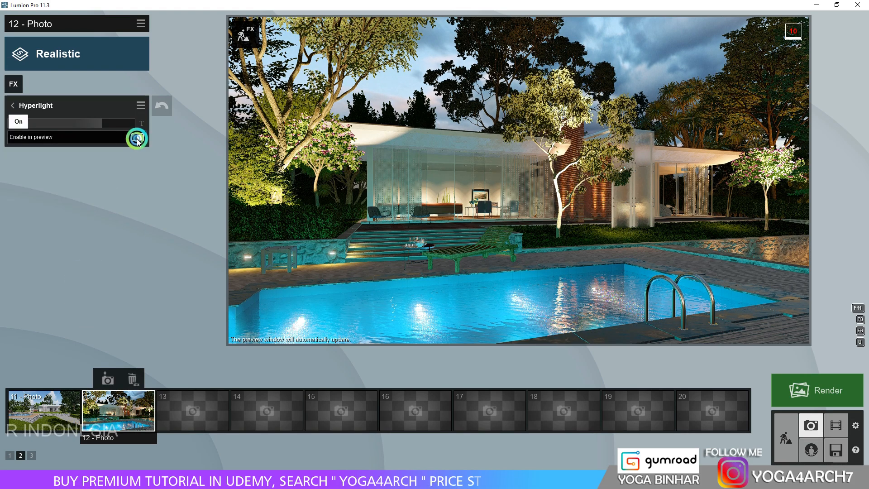
click(332, 239)
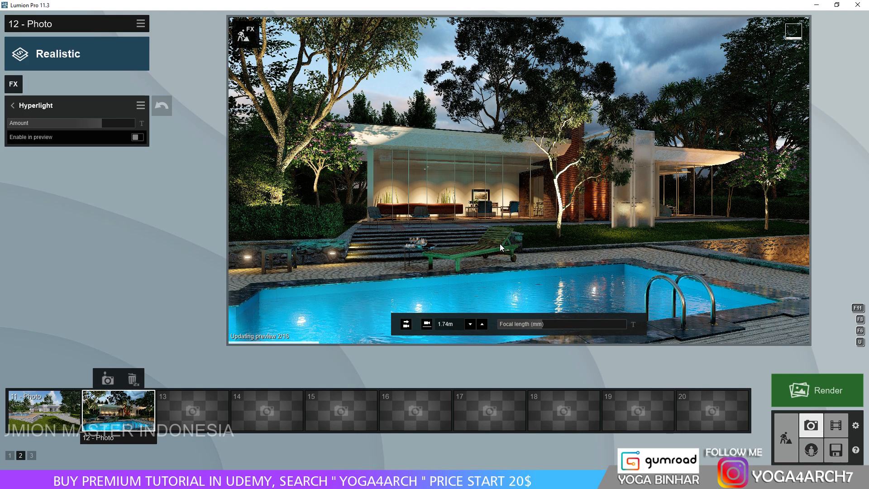
Add the Precipitation weather effect to photo 12, lower its particle speed, and reduce its particle quantity to zero.
click(18, 87)
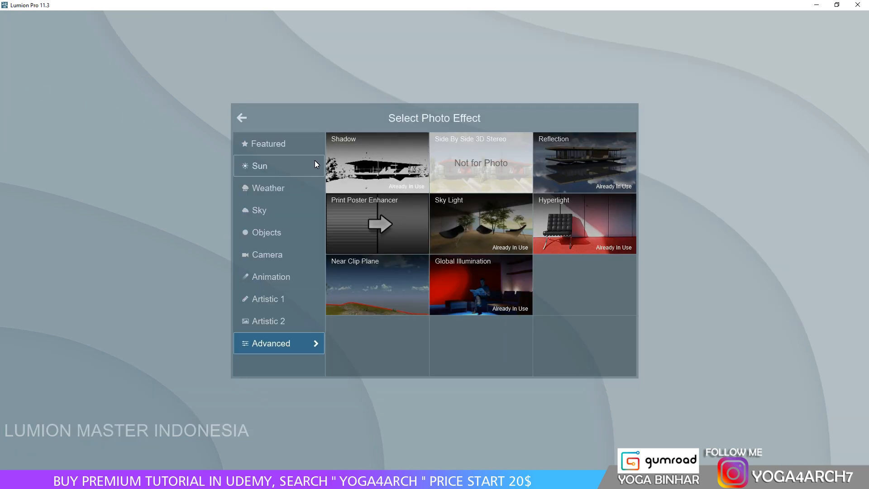
click(273, 167)
click(272, 186)
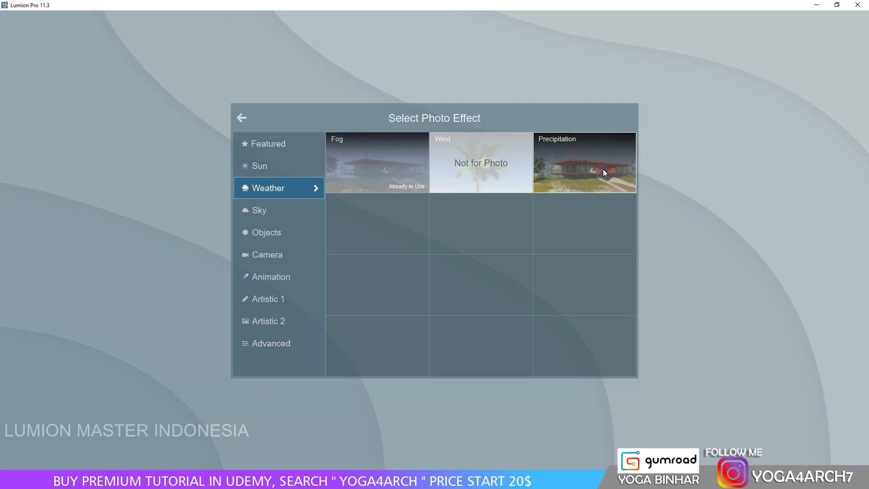
click(604, 171)
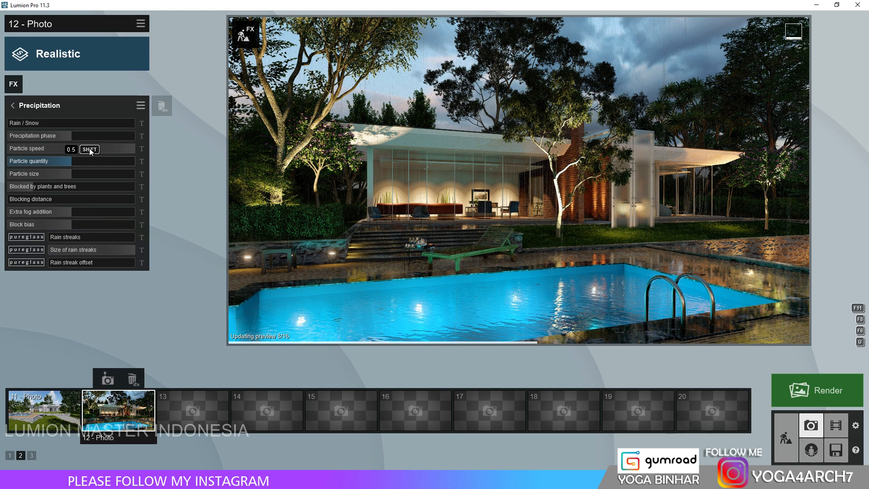
mouse_move(89, 148)
mouse_down()
mouse_move(58, 150)
mouse_move(61, 161)
mouse_move(4, 162)
mouse_up()
click(445, 165)
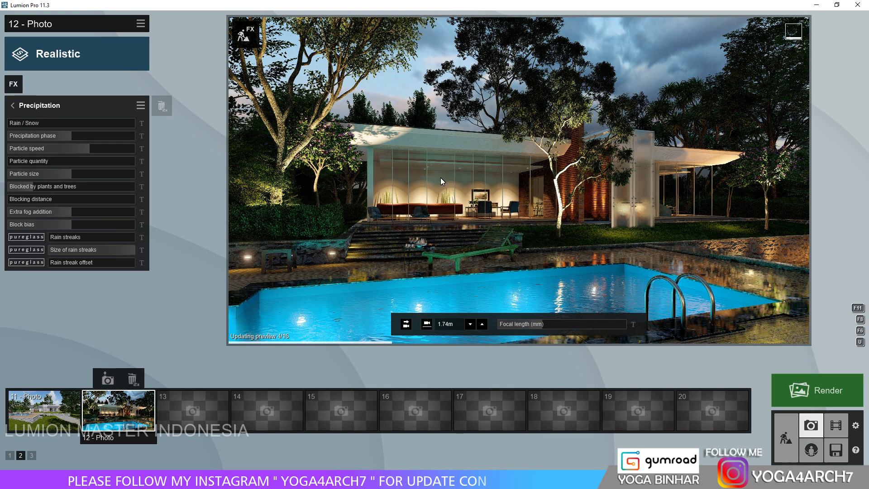
click(12, 111)
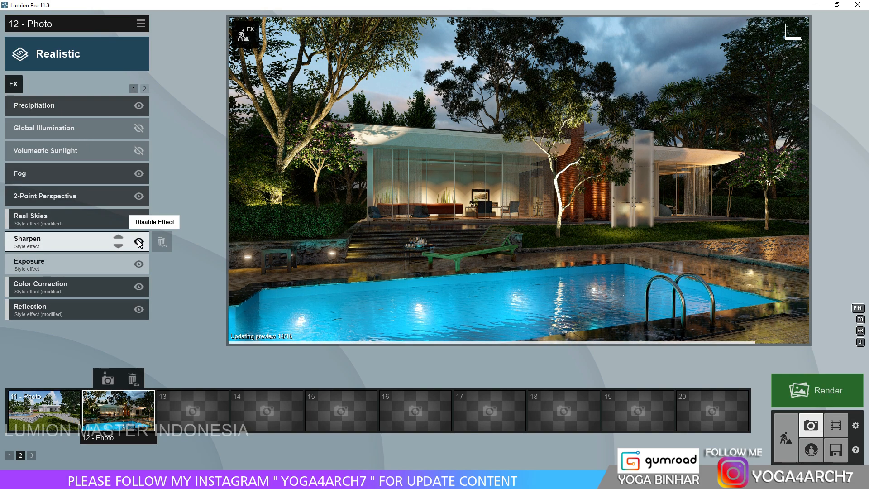
Remove the Global Illumination and Volumetric Sunlight effects from photo 12, and toggle Fog off and on to compare.
double_click(162, 130)
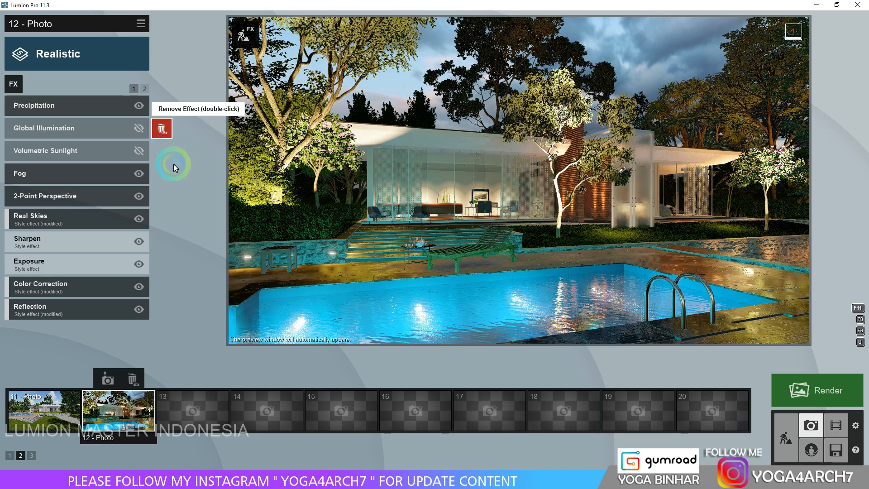
double_click(161, 129)
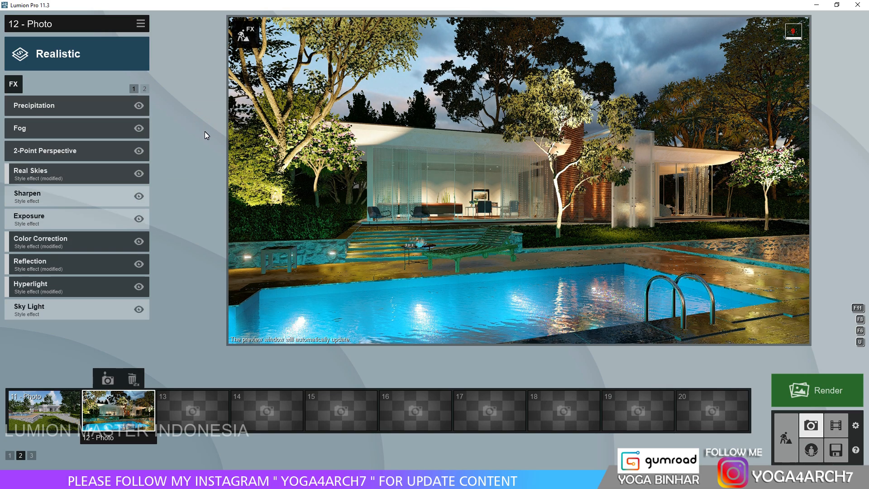
click(137, 130)
click(138, 131)
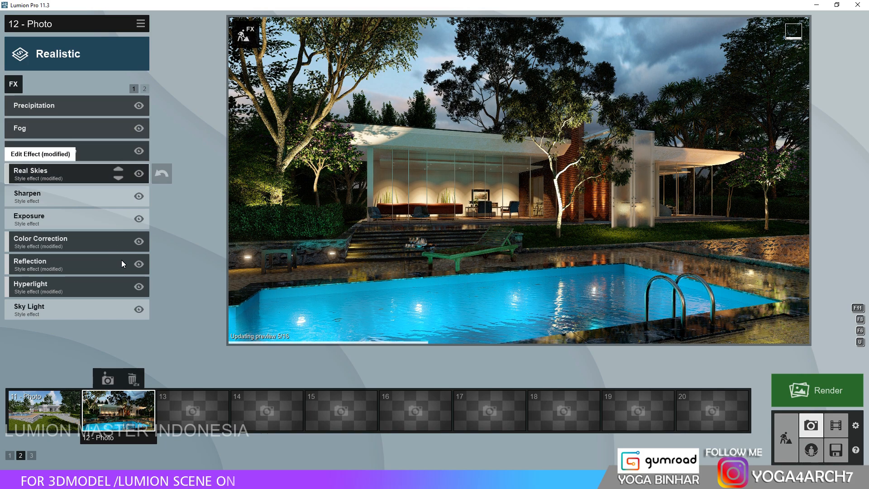
Turn on Enable in preview for photo 12's Hyperlight effect and return to the effect list.
click(103, 287)
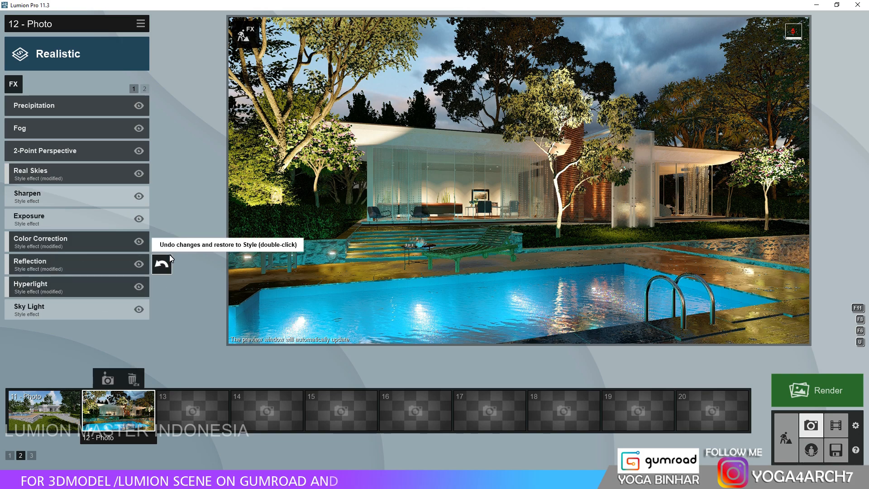
click(96, 284)
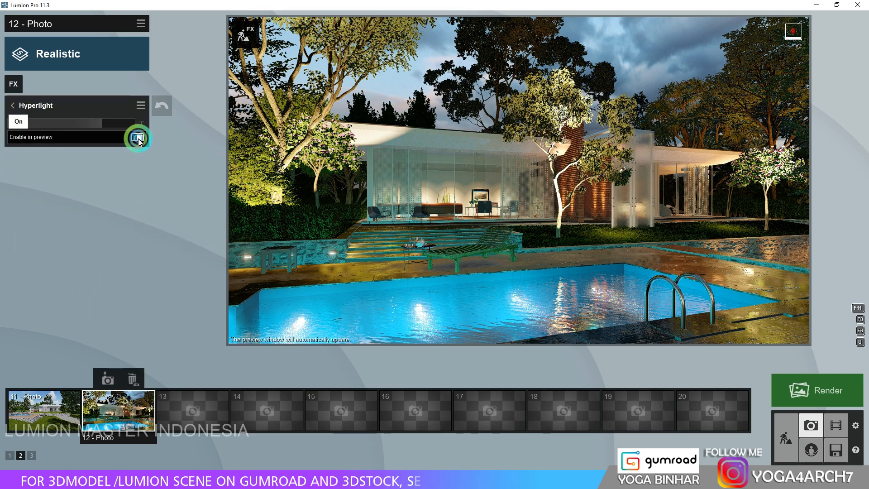
click(14, 104)
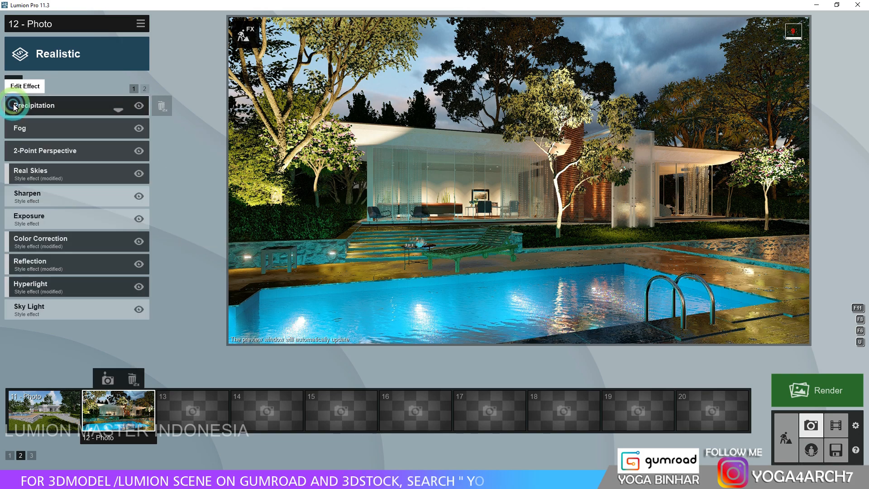
Raise the brightness of photo 12's Sky Light effect above 1.0 and return to the effect list.
click(95, 303)
click(94, 302)
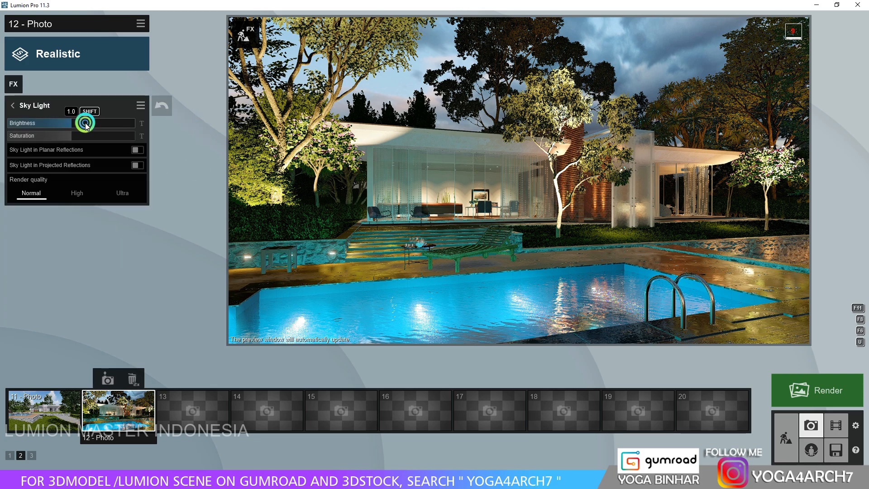
drag(85, 123, 95, 122)
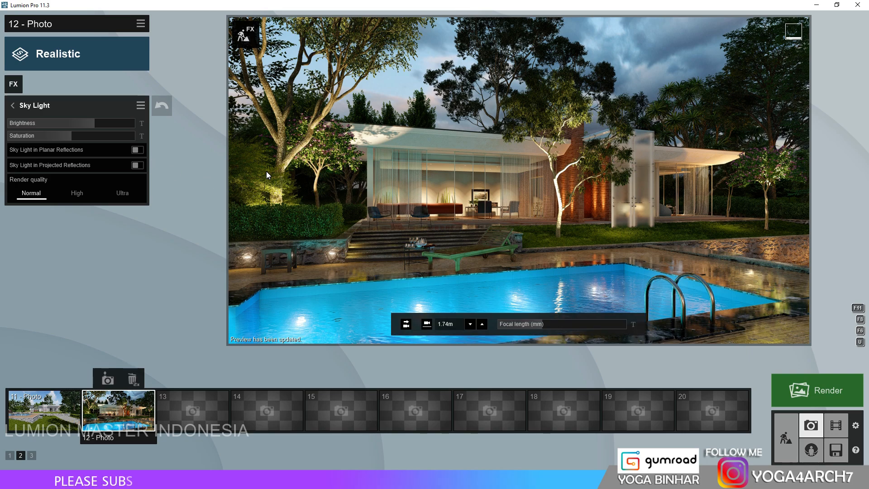
click(12, 106)
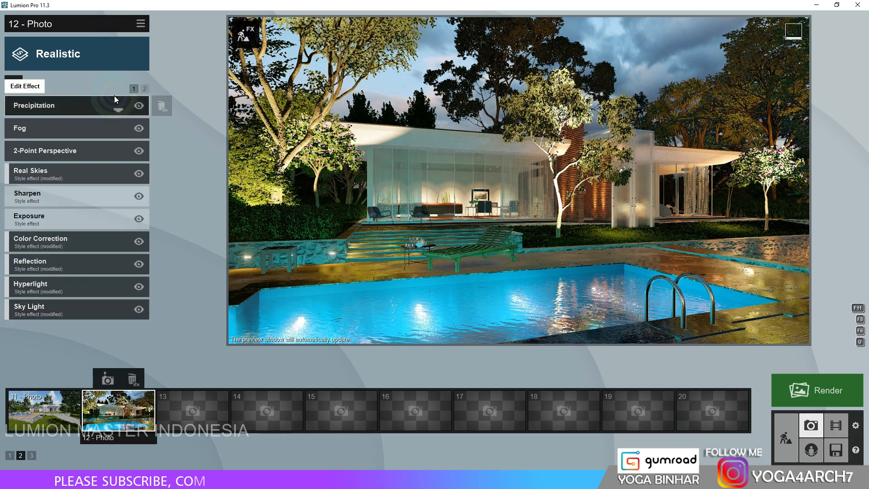
Lower the Precipitation effect's extra fog addition and block bias, and reduce its particle size to 0.0.
click(76, 105)
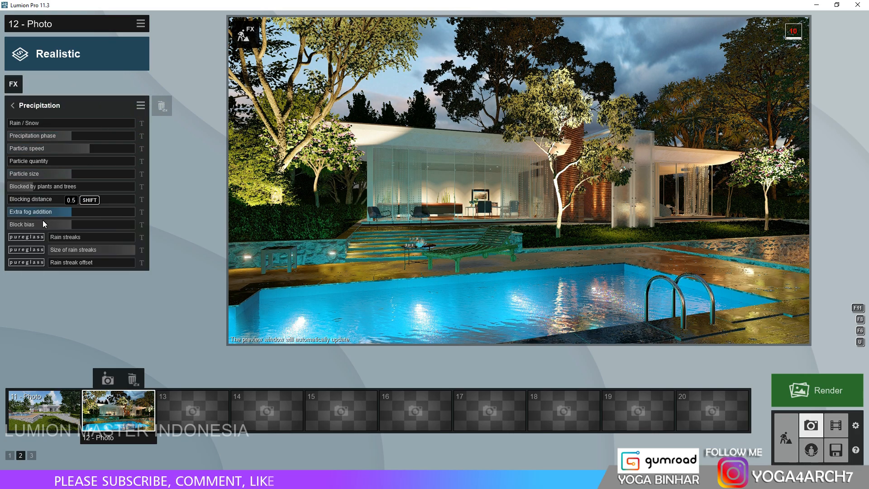
drag(28, 206, 64, 223)
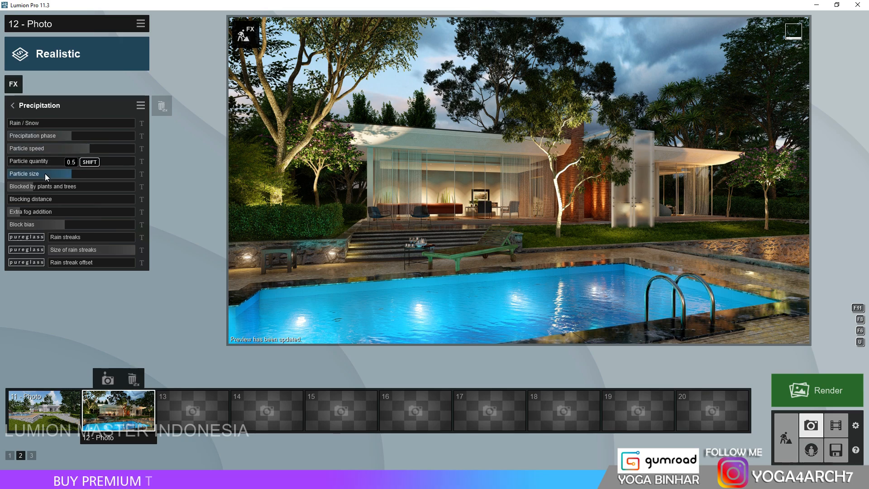
click(30, 176)
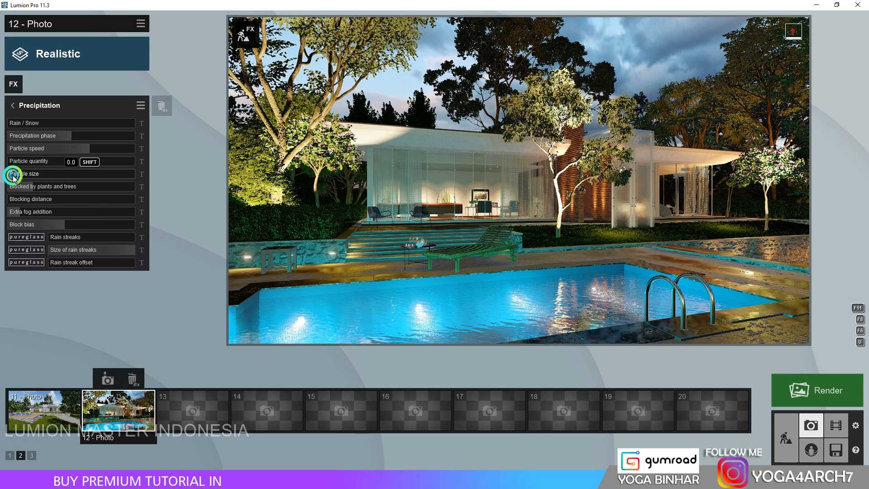
click(12, 105)
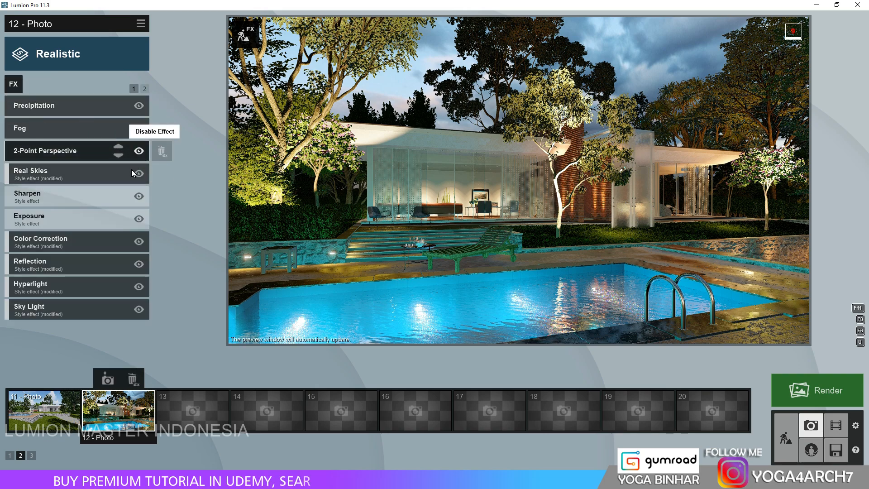
Set the Color Correction effect's limit low to 0.0 and slightly lower its limit high.
click(117, 234)
click(12, 211)
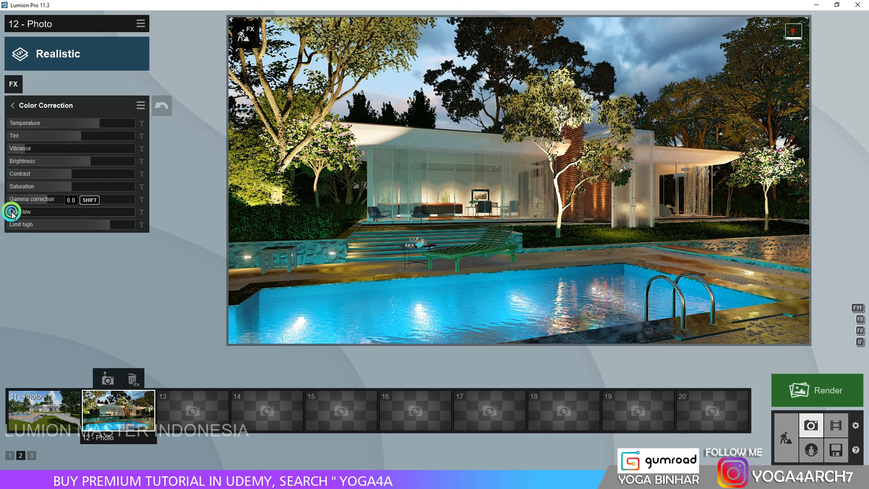
click(106, 224)
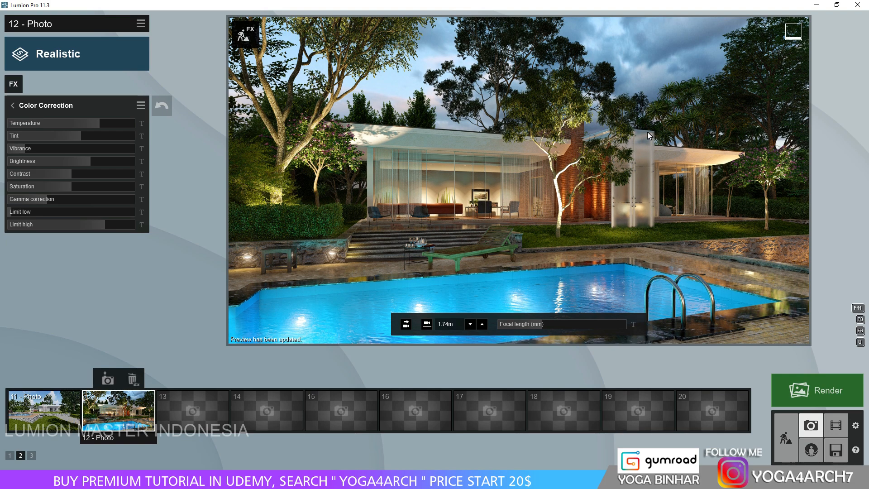
Move the sydney blue gum 004 tree behind the house across the grass, closer to the row of tall green trees.
click(785, 437)
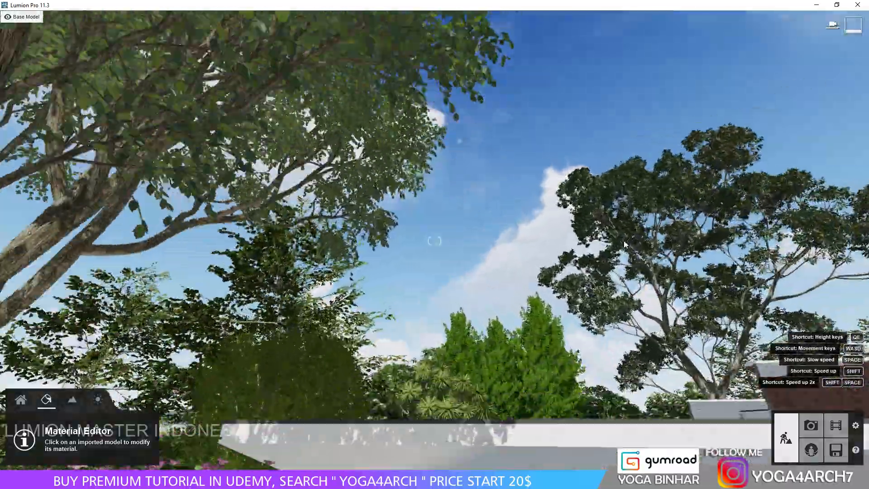
key(w)
right_drag(625, 245, 134, 456)
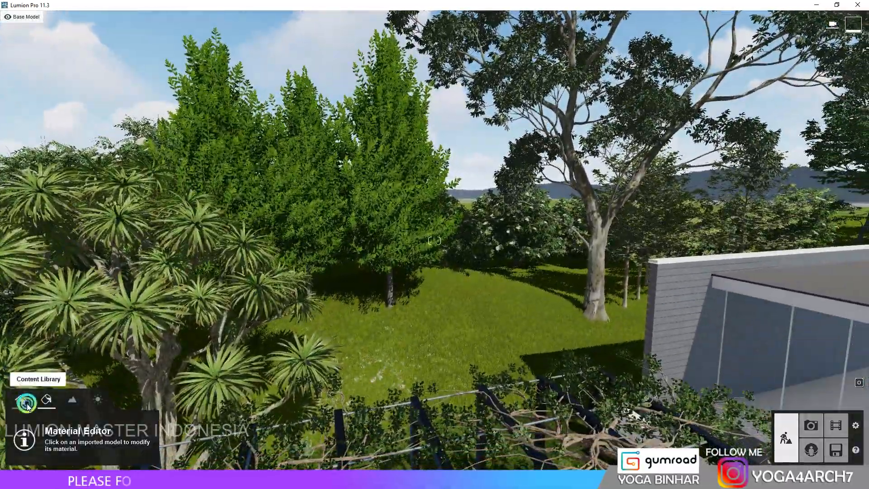
click(21, 399)
click(95, 425)
click(216, 428)
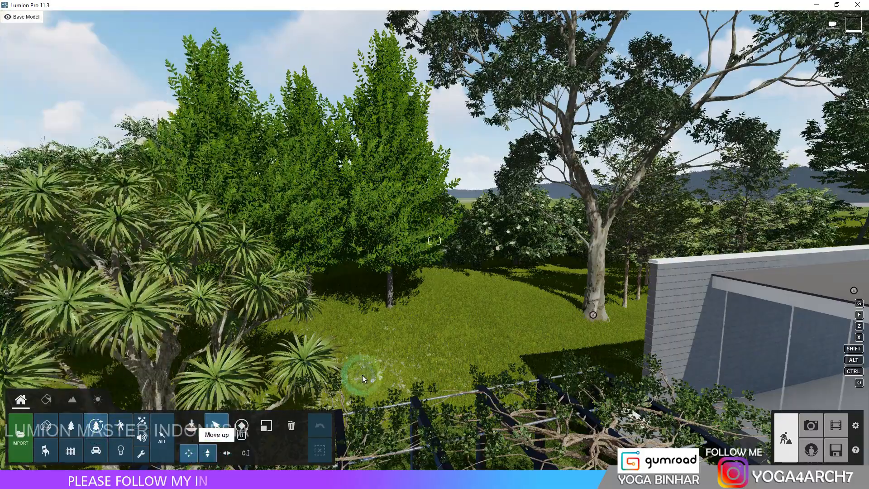
drag(593, 315, 452, 313)
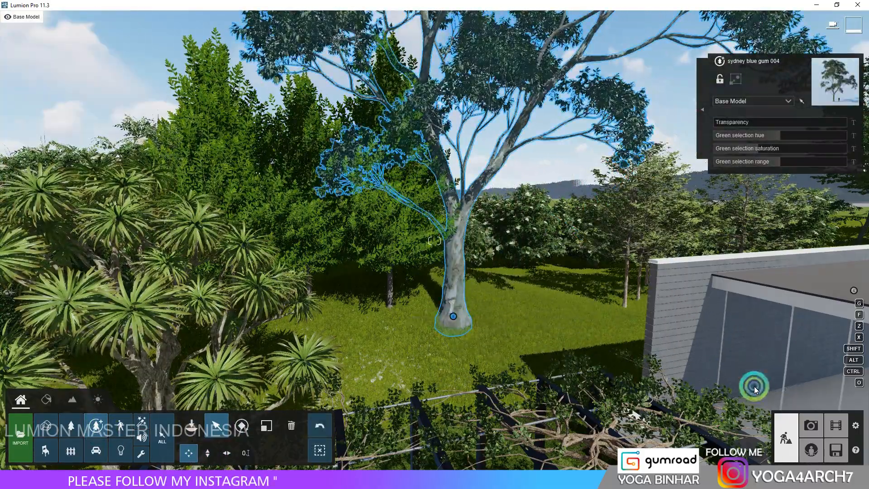
Return to the photo view and restore photo 12's saved camera to check the background trees.
right_drag(542, 294, 510, 243)
key(s)
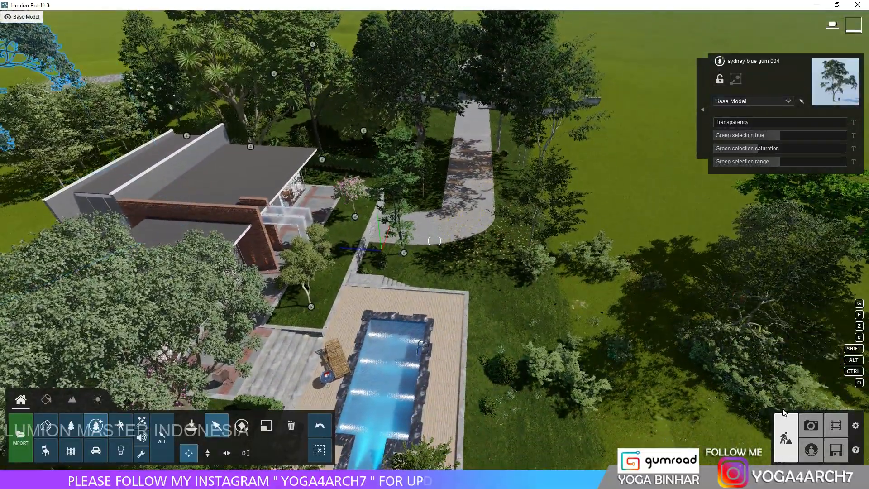
click(811, 425)
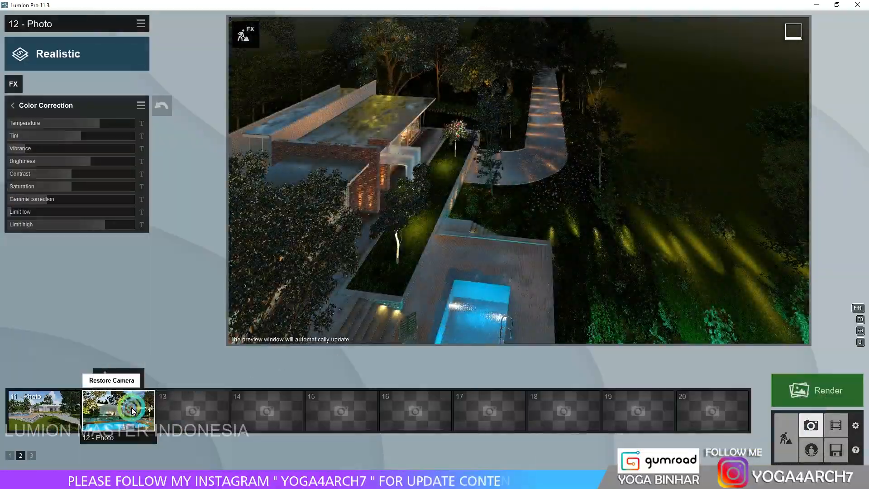
click(133, 410)
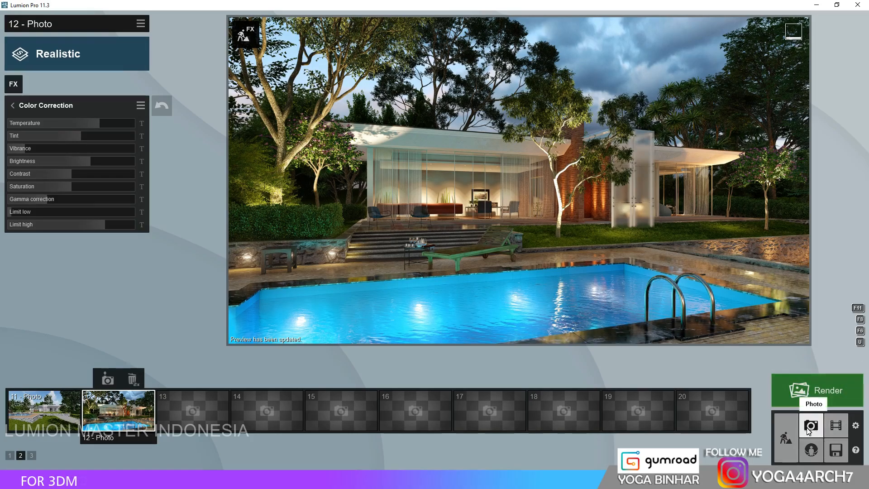
Copy the Lamp07 garden spotlight from the front lawn to the grass between the bedroom and the hedge.
click(787, 435)
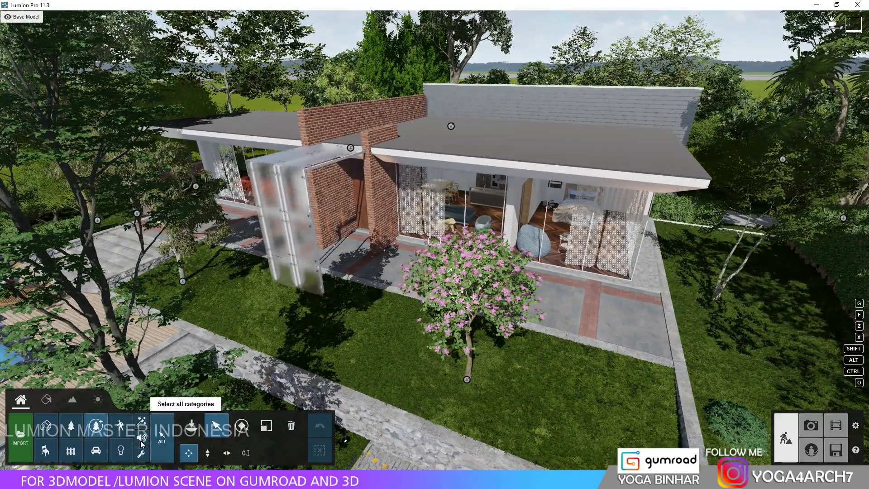
click(129, 452)
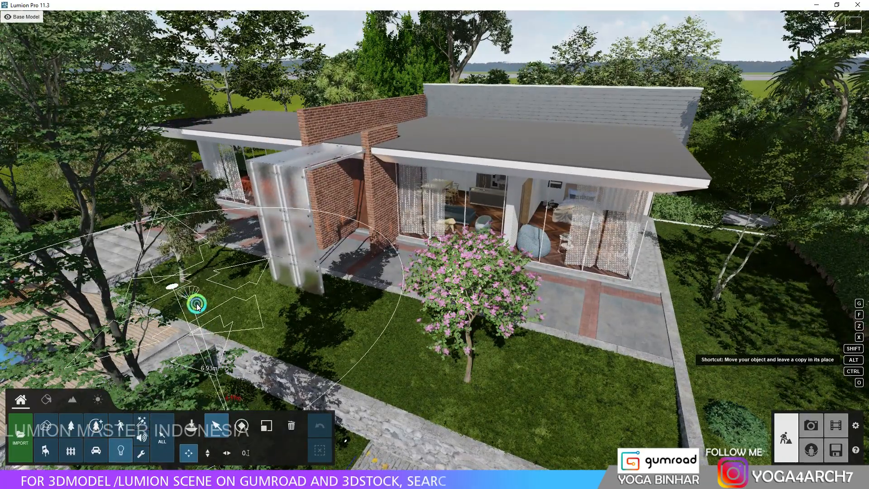
alt+drag(293, 352, 479, 414)
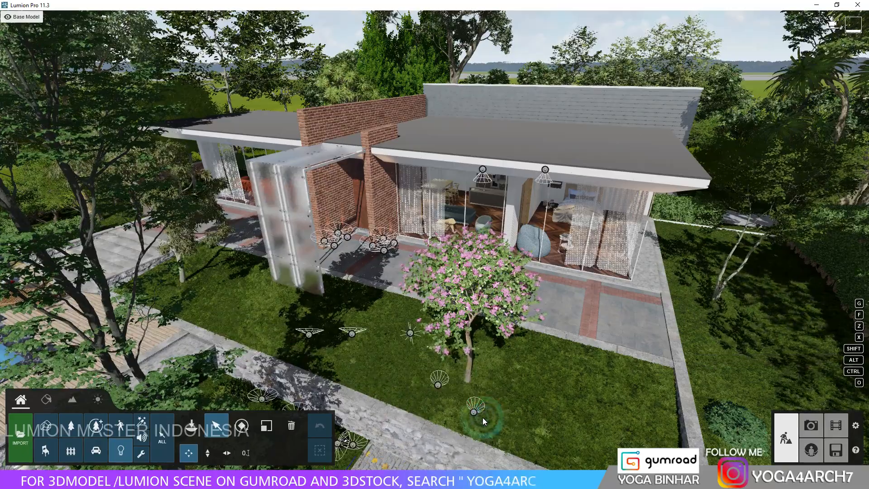
right_drag(486, 413, 488, 412)
key(w)
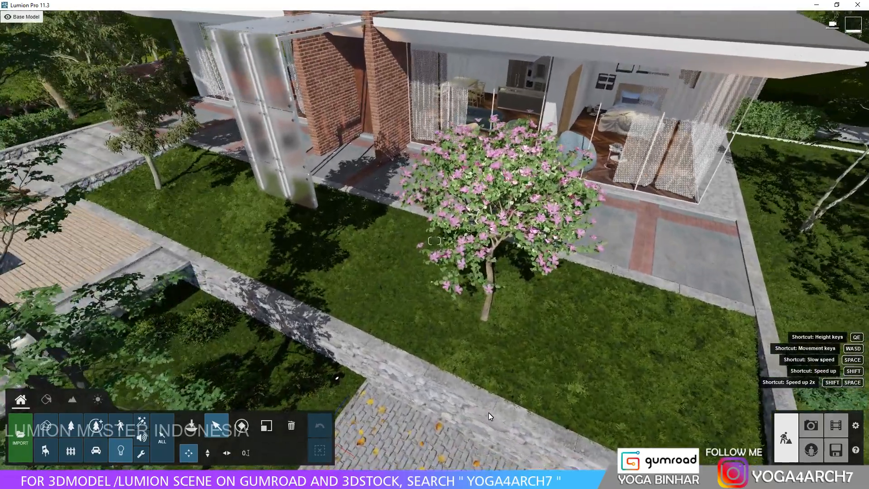
mouse_move(484, 361)
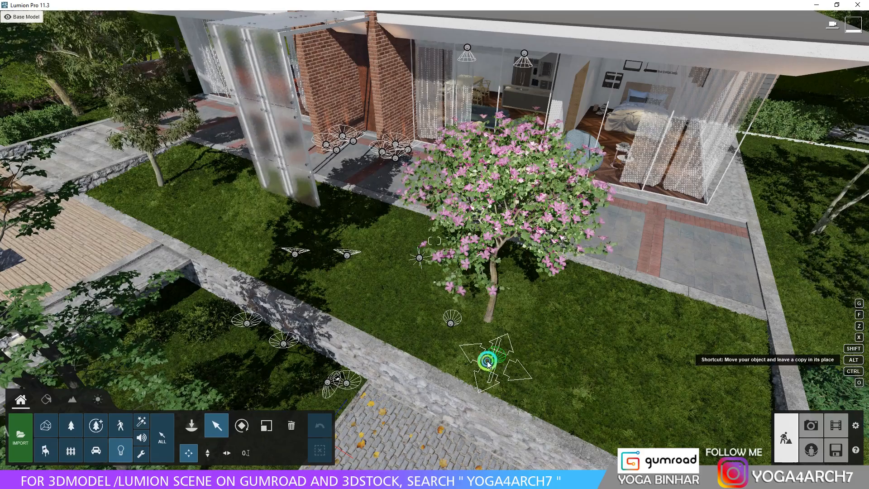
drag(484, 359, 682, 346)
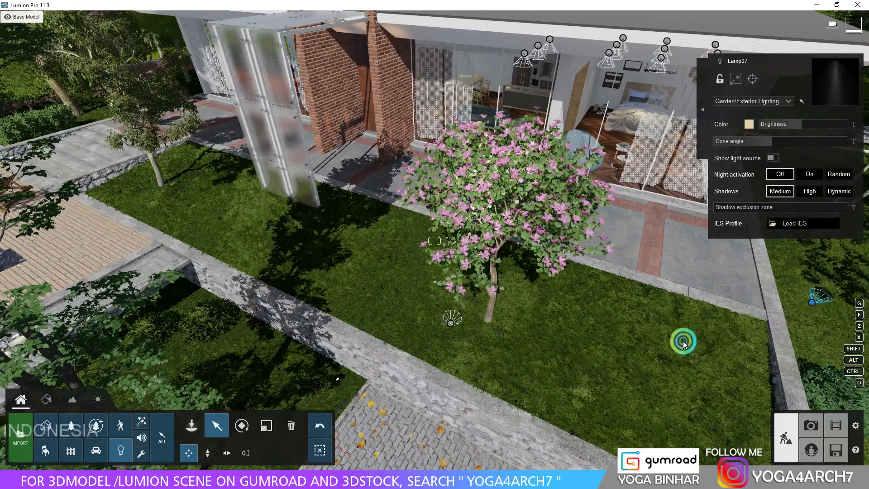
right_drag(682, 346, 373, 341)
drag(368, 340, 409, 322)
Position a grey alder 001 tree on the grass beside the hedge and place a Lamp07 spotlight near its trunk.
click(96, 425)
drag(569, 235, 457, 315)
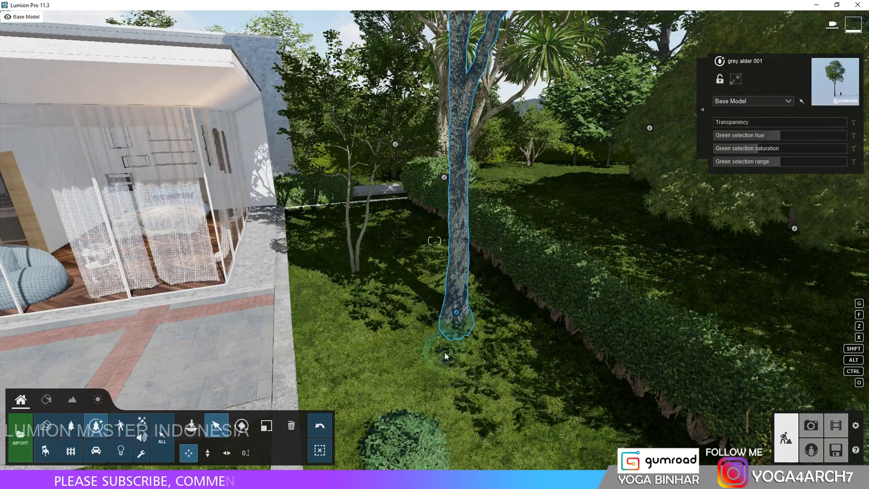
click(120, 449)
drag(408, 323, 421, 347)
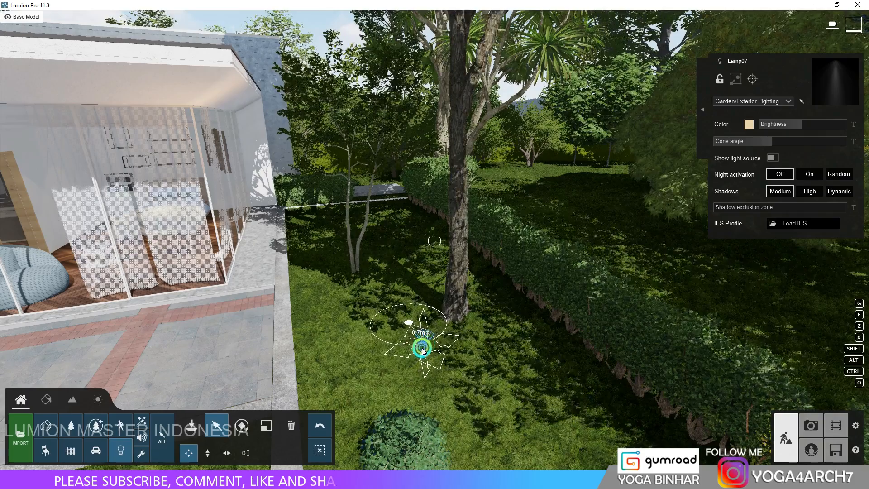
Restore photo 12's saved camera and refresh its preview to check the new tree and lighting.
click(811, 422)
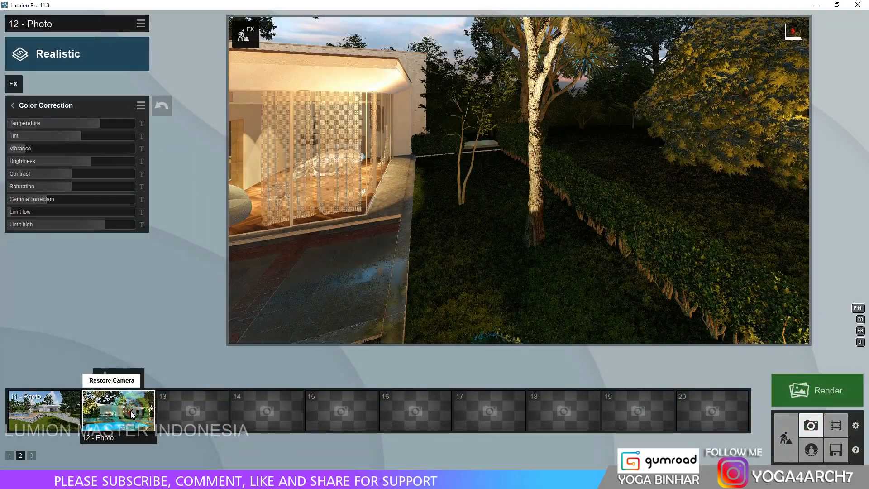
click(130, 411)
click(565, 214)
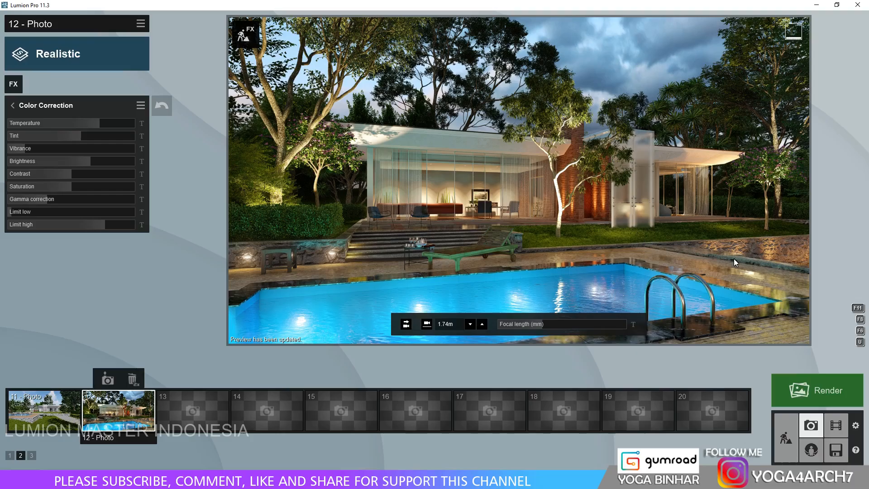
Set the Precipitation effect's extra fog addition to 0.0 and fine-tune its block bias to slightly below zero.
click(12, 105)
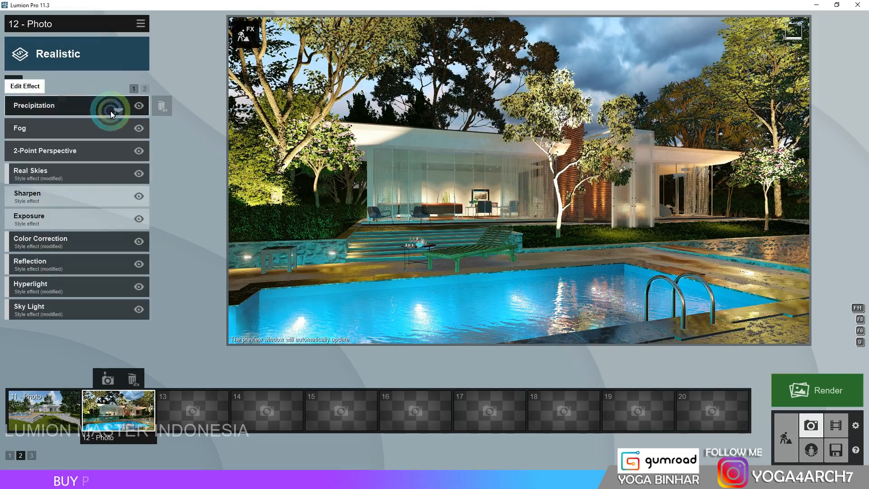
click(78, 109)
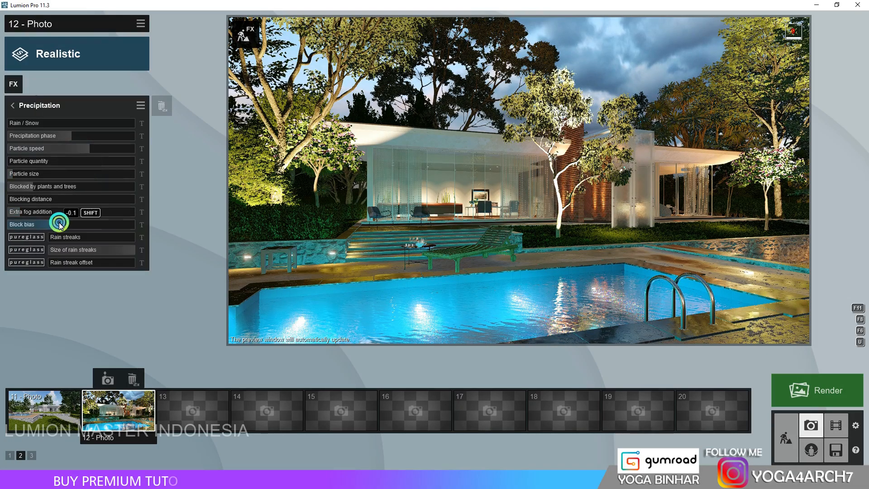
click(58, 224)
drag(58, 224, 64, 224)
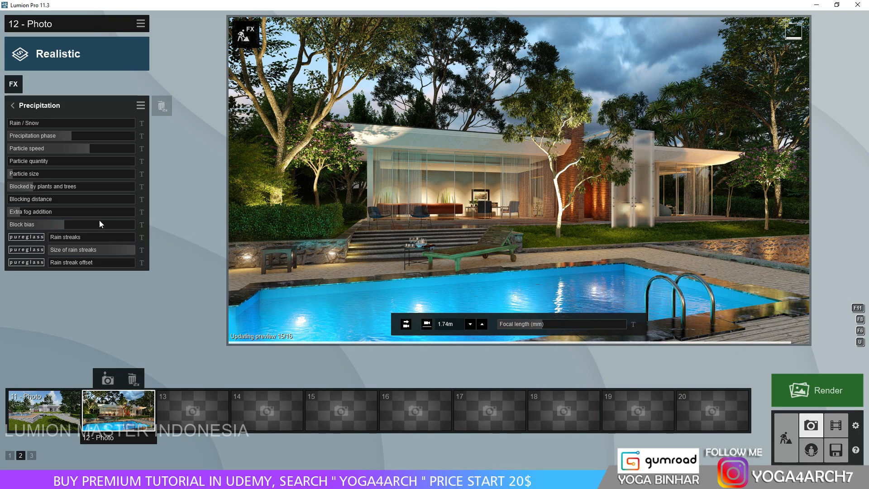
click(10, 210)
click(66, 225)
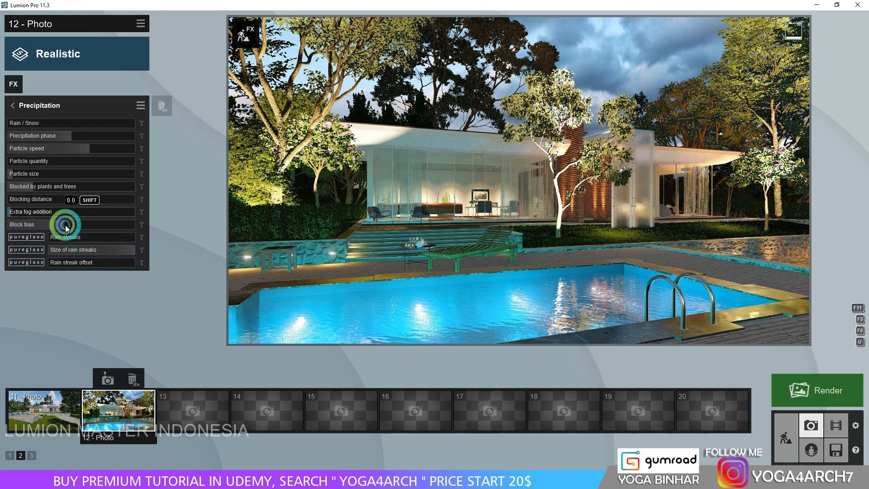
drag(66, 226, 66, 222)
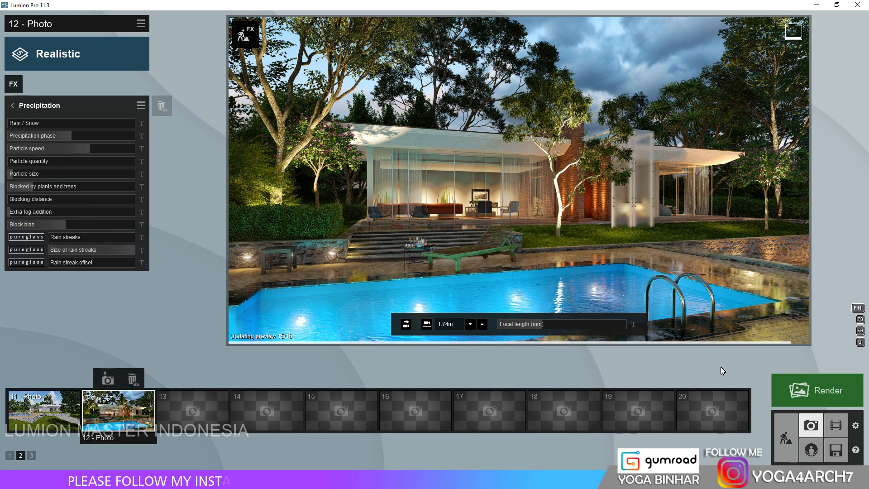
Render the current shot at Print size, 3840x2160, and save the image as 1.
click(814, 390)
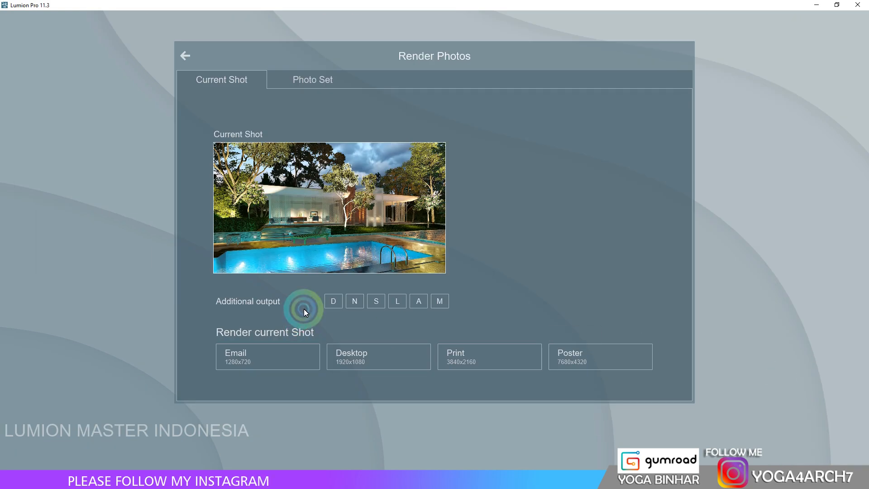
click(483, 355)
text(1)
key(Return)
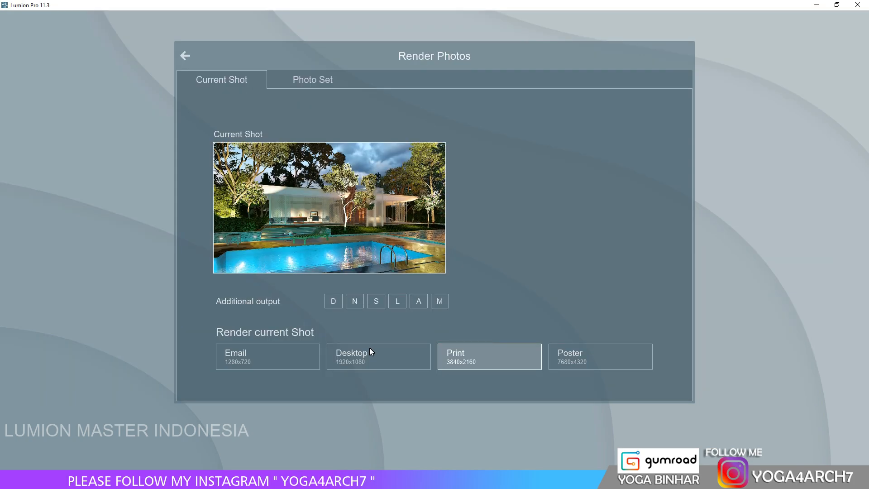